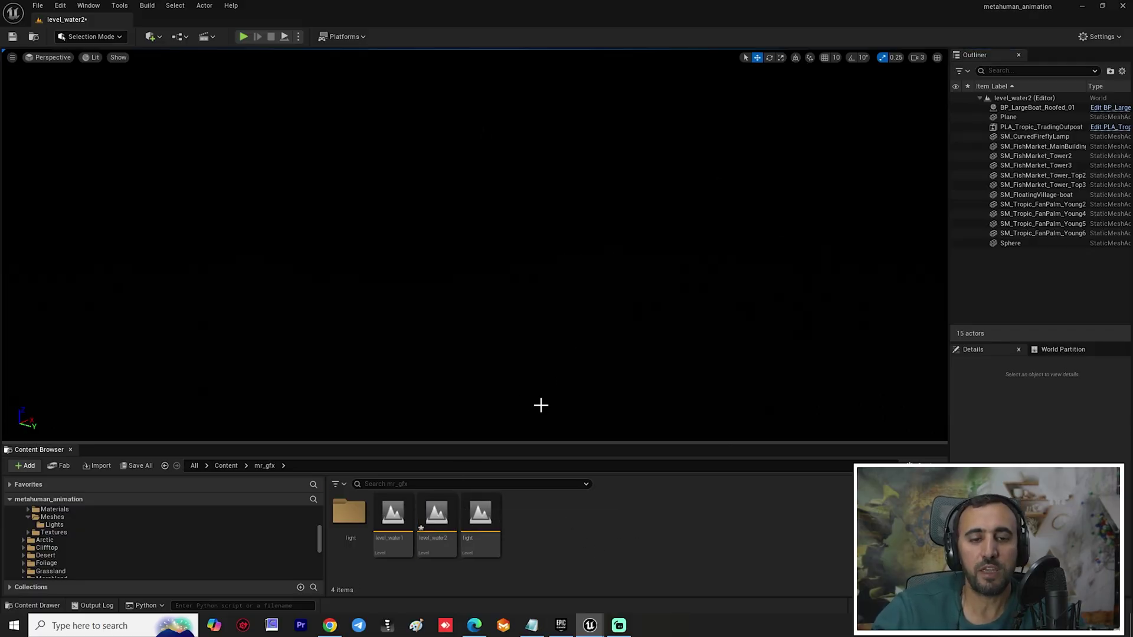
Save the current level and select the level_water2 asset in the mr_gfx folder.
key(ctrl+s)
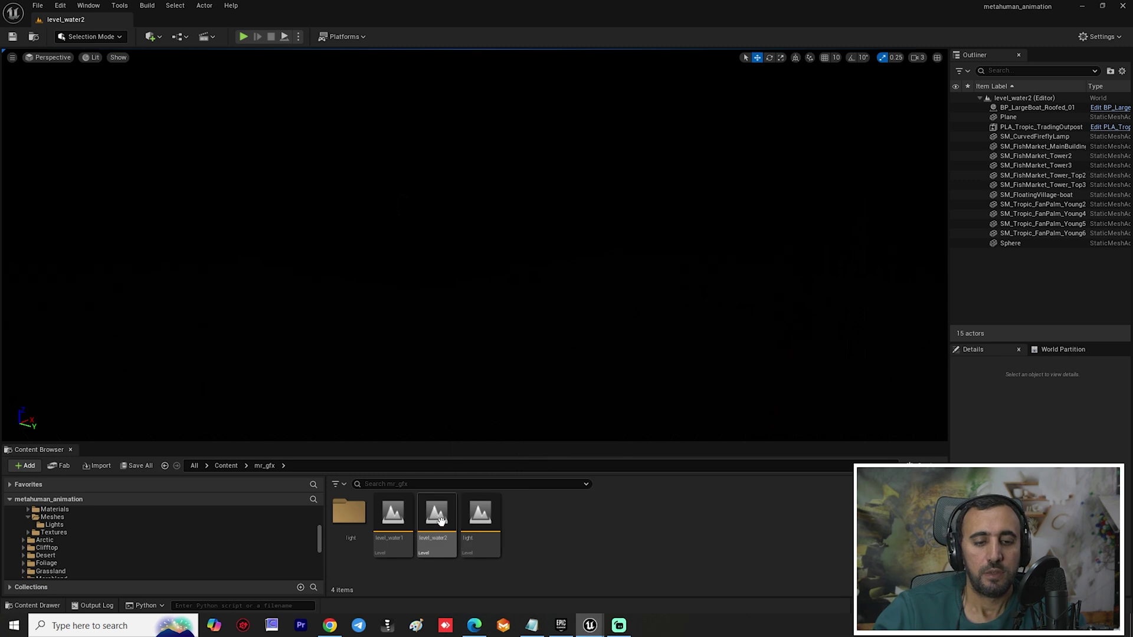
click(437, 517)
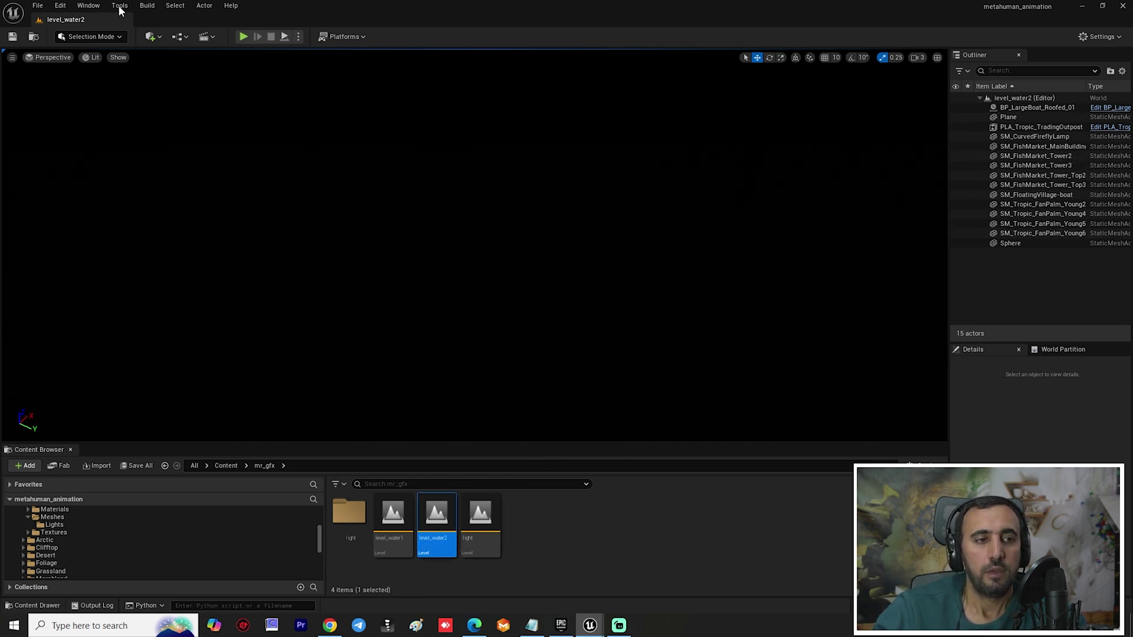
Place a Directional Light in the dark level to light the dock scene.
click(152, 37)
mouse_move(195, 142)
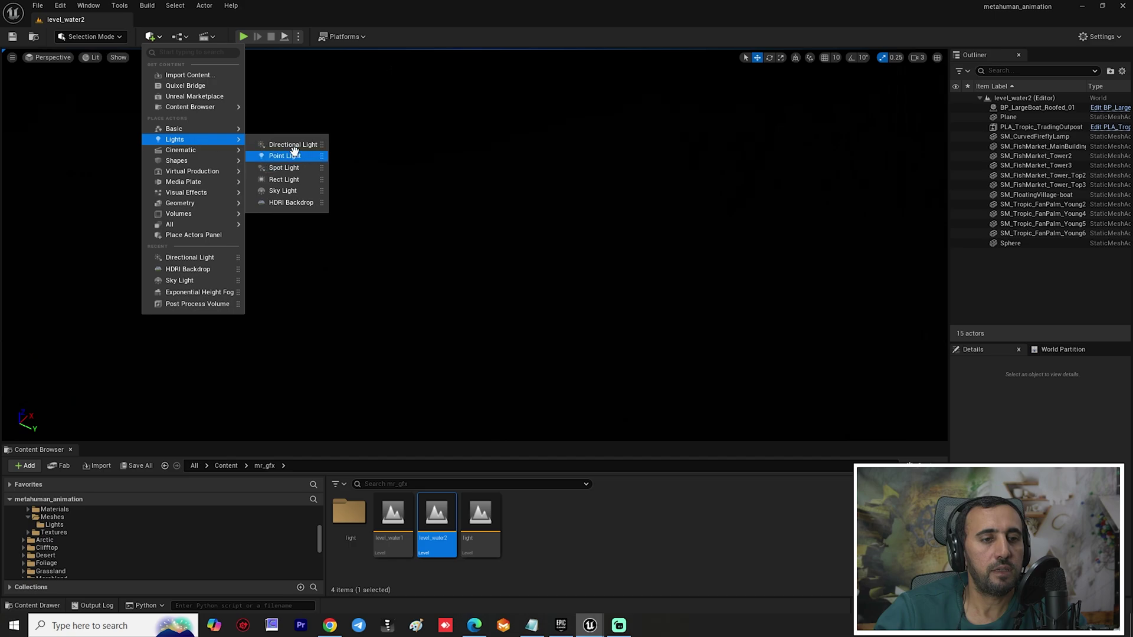
drag(293, 146, 456, 225)
right_drag(457, 225, 454, 197)
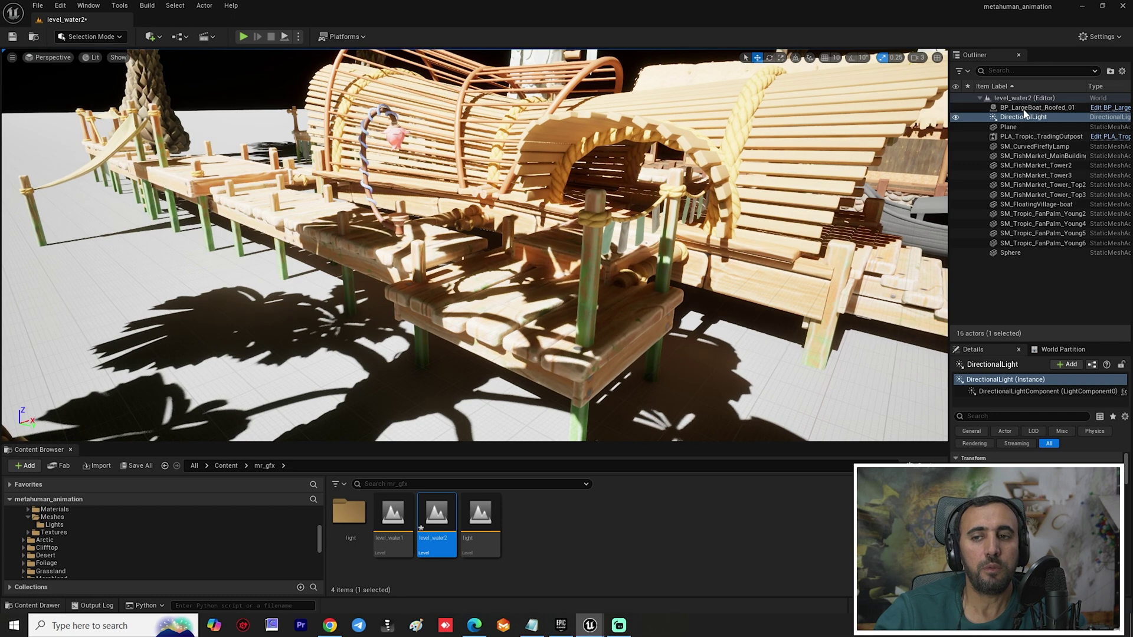
Delete the Directional Light from the level and save.
click(1023, 109)
click(1026, 119)
key(Delete)
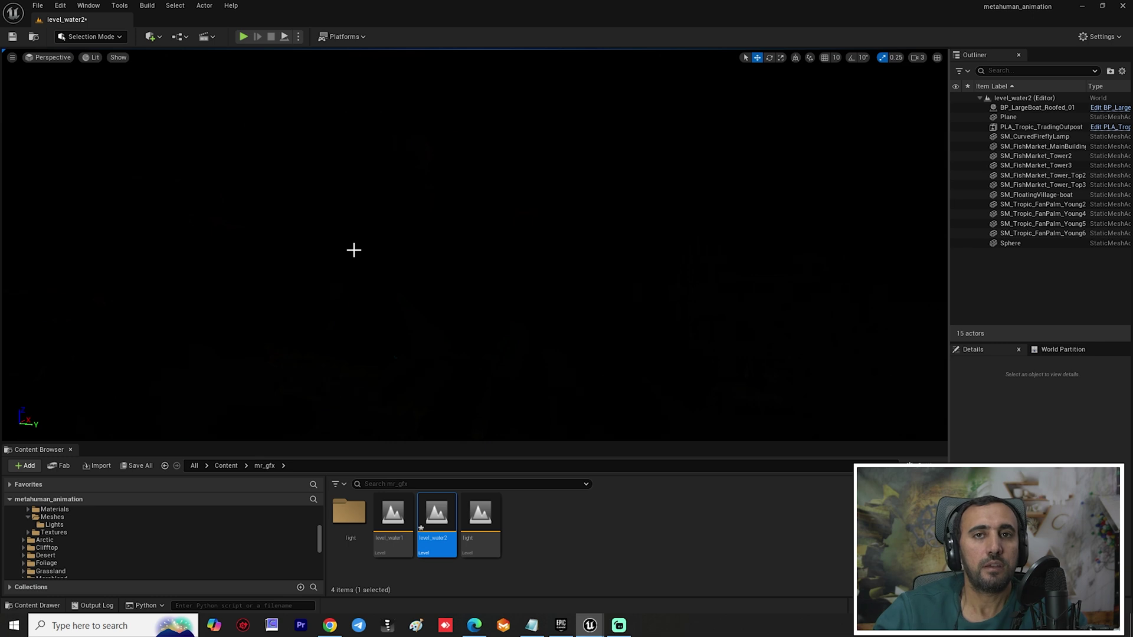
key(ctrl+s)
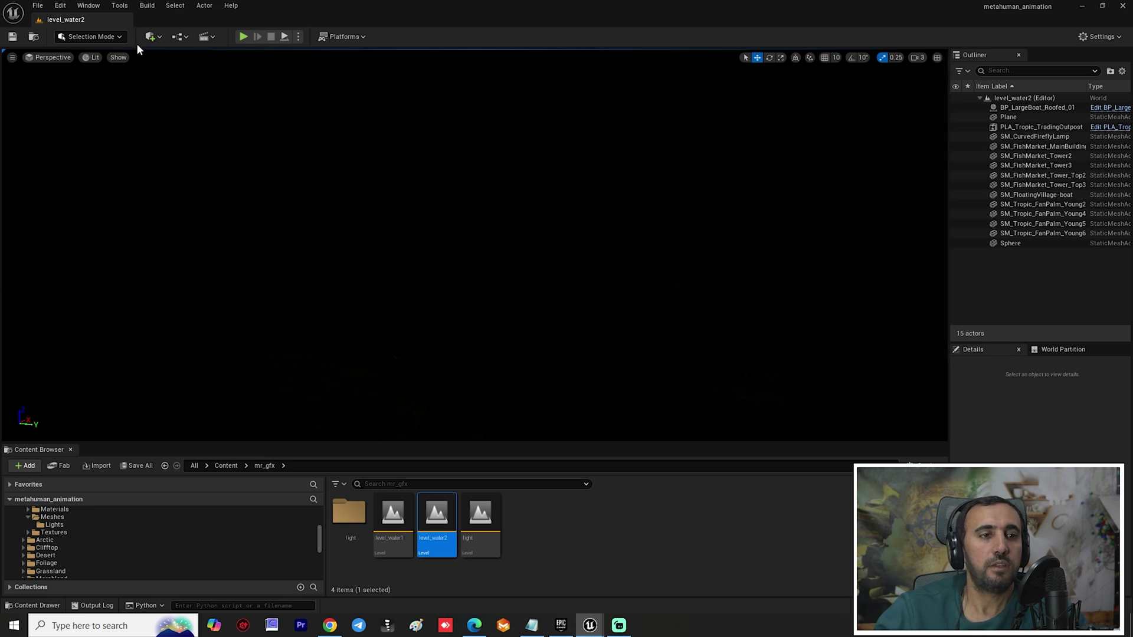
Add an HDRI Backdrop actor to the level and lower it along the Z axis.
click(86, 6)
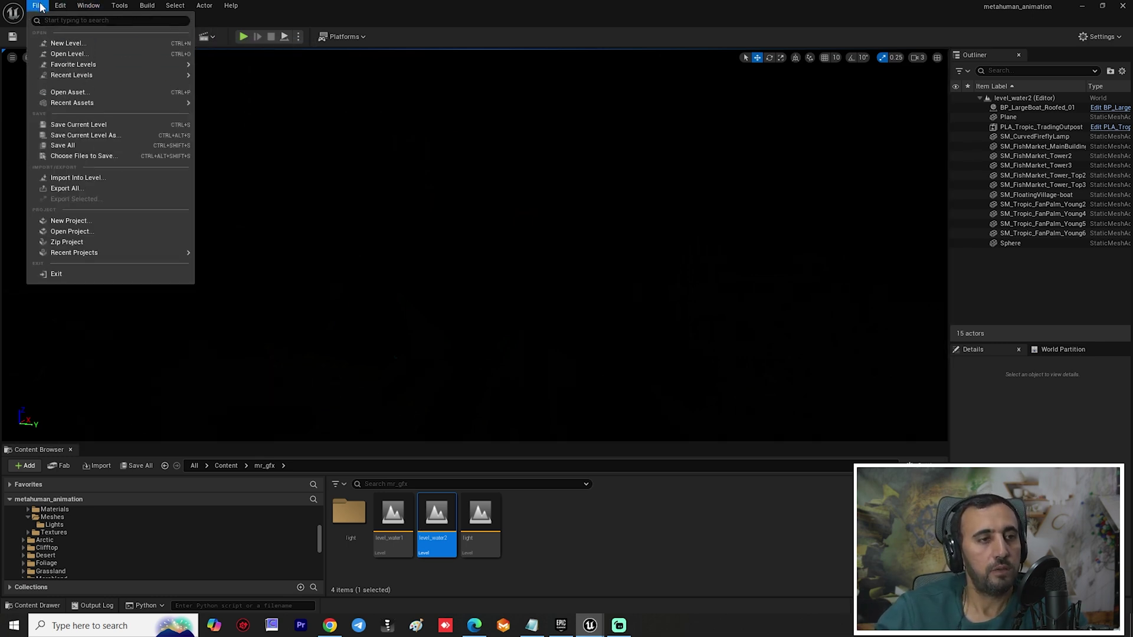
mouse_move(58, 6)
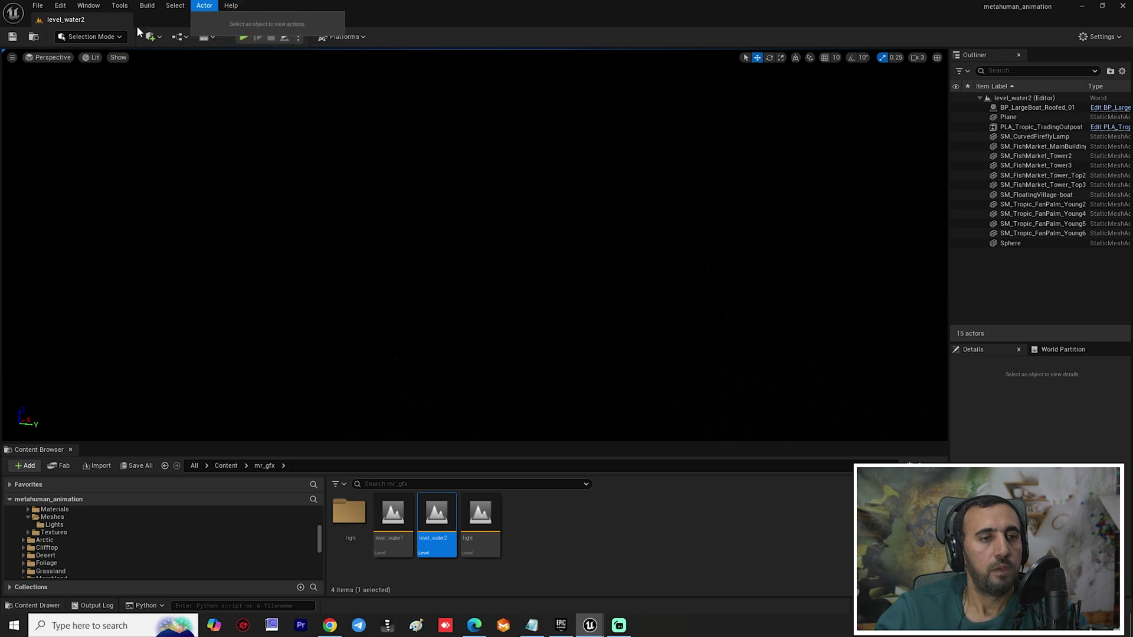
click(151, 37)
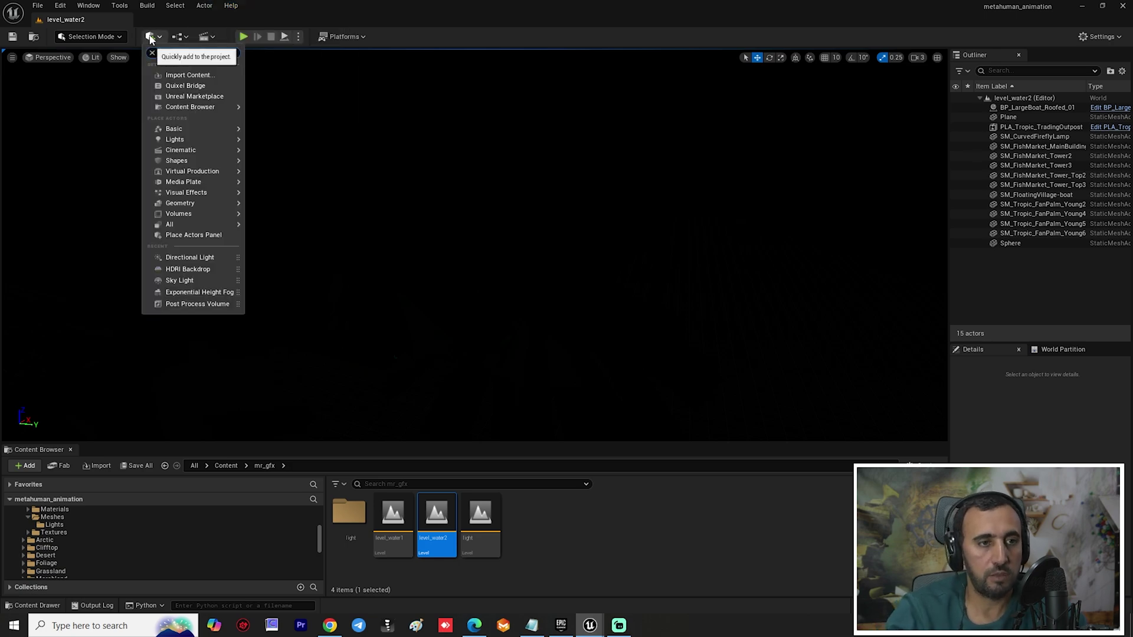
text(hdr)
drag(182, 63, 541, 309)
right_drag(541, 309, 546, 349)
right_drag(497, 221, 346, 258)
drag(346, 258, 351, 304)
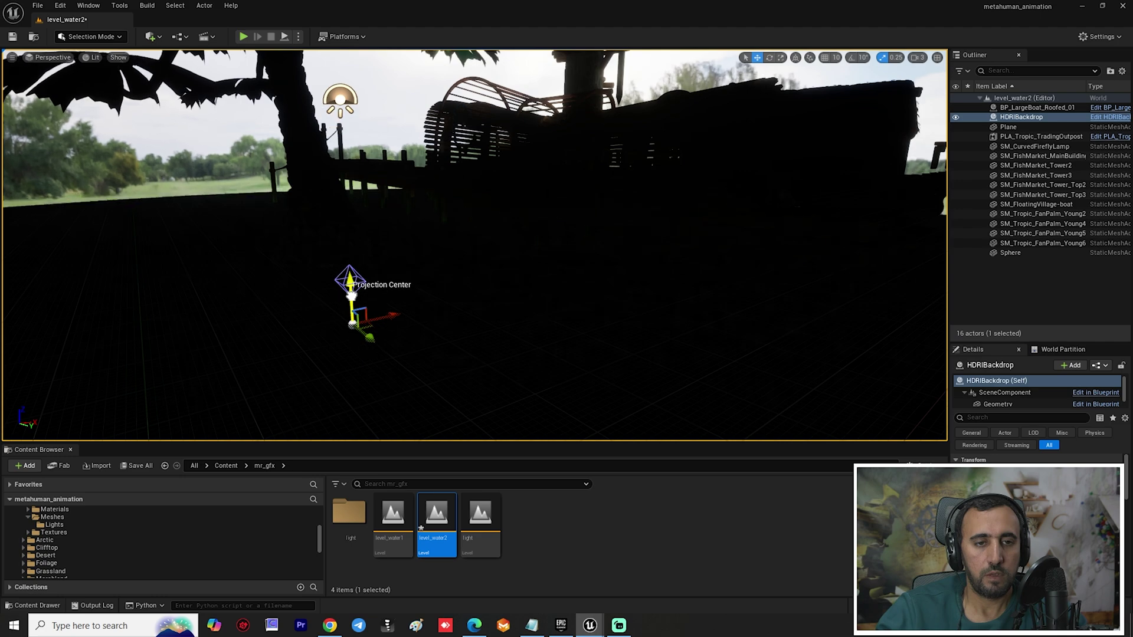
right_drag(346, 237, 389, 207)
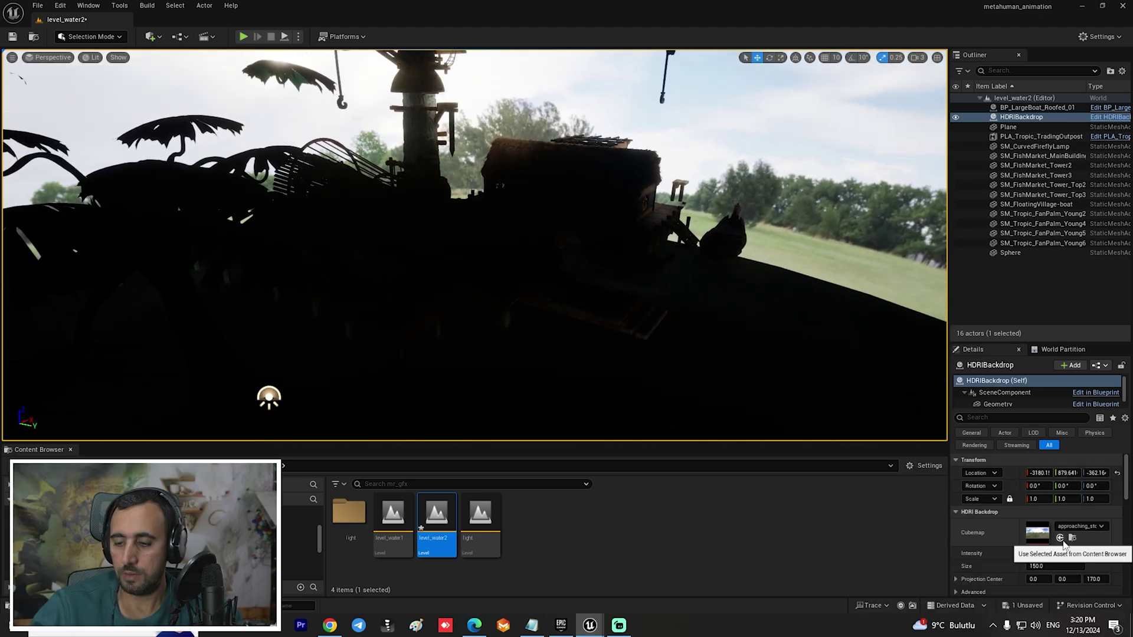
Set the HDRI Backdrop's size to 1000.
scroll(1065, 543, down, 2)
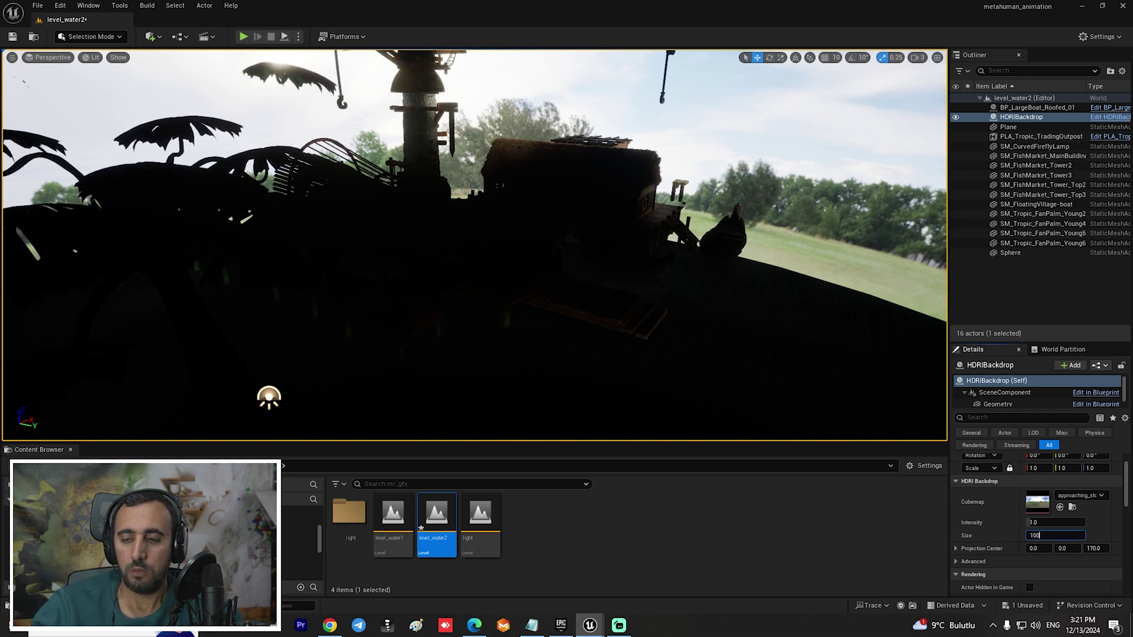
key(Return)
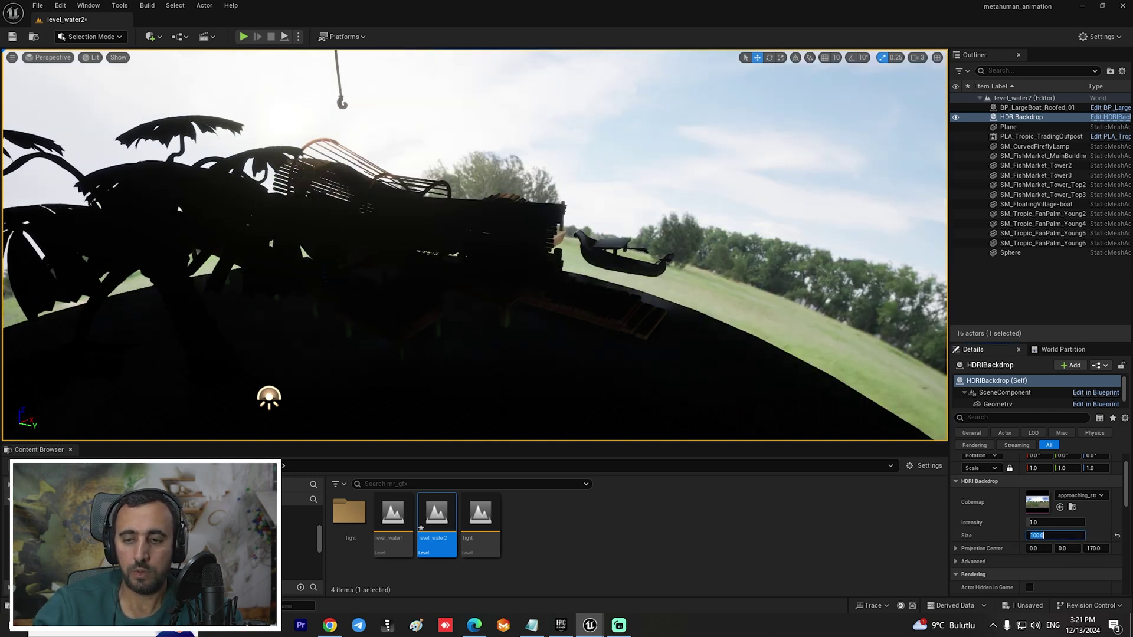
key(Return)
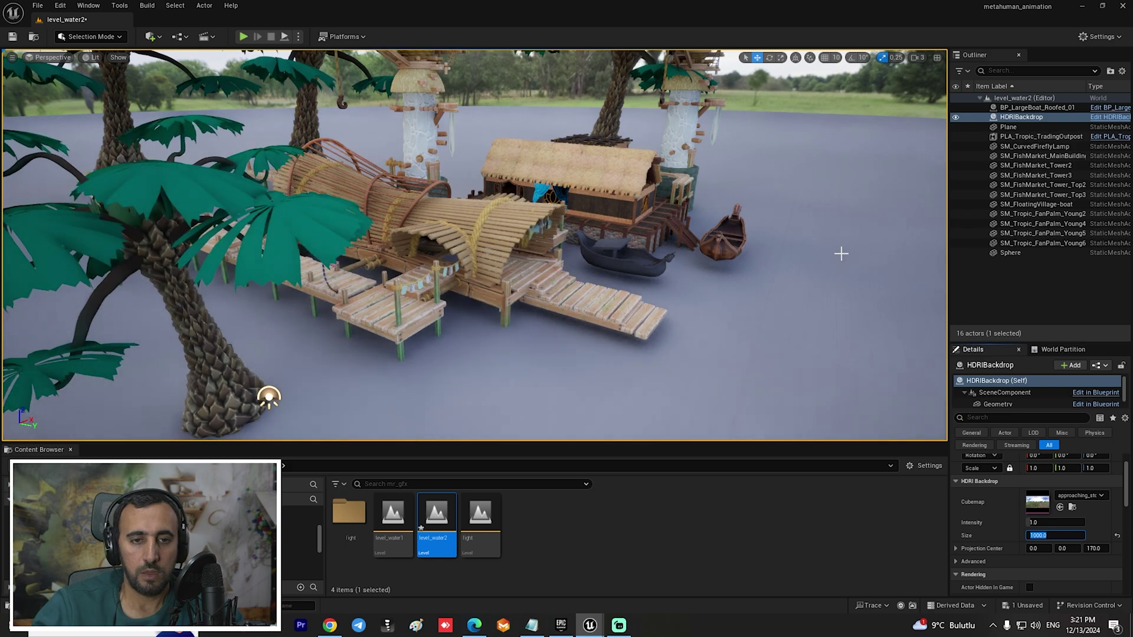
right_drag(840, 253, 790, 251)
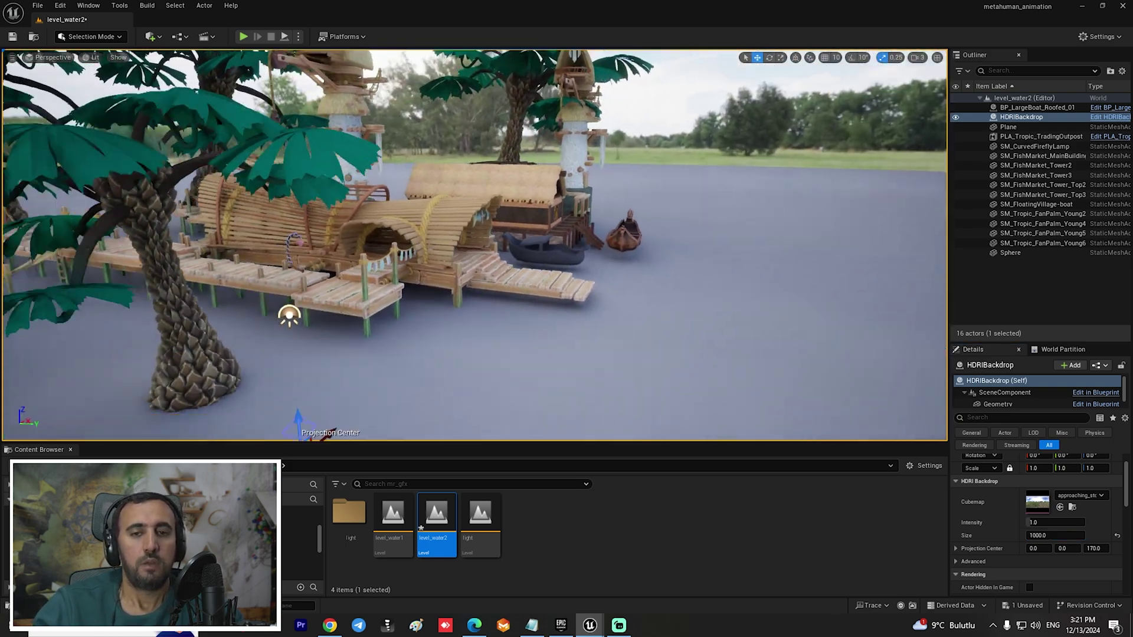
Search the project's plugins for "hdr" to check whether the HDRIBackdrop plugin is enabled, then close the plugin list.
click(163, 37)
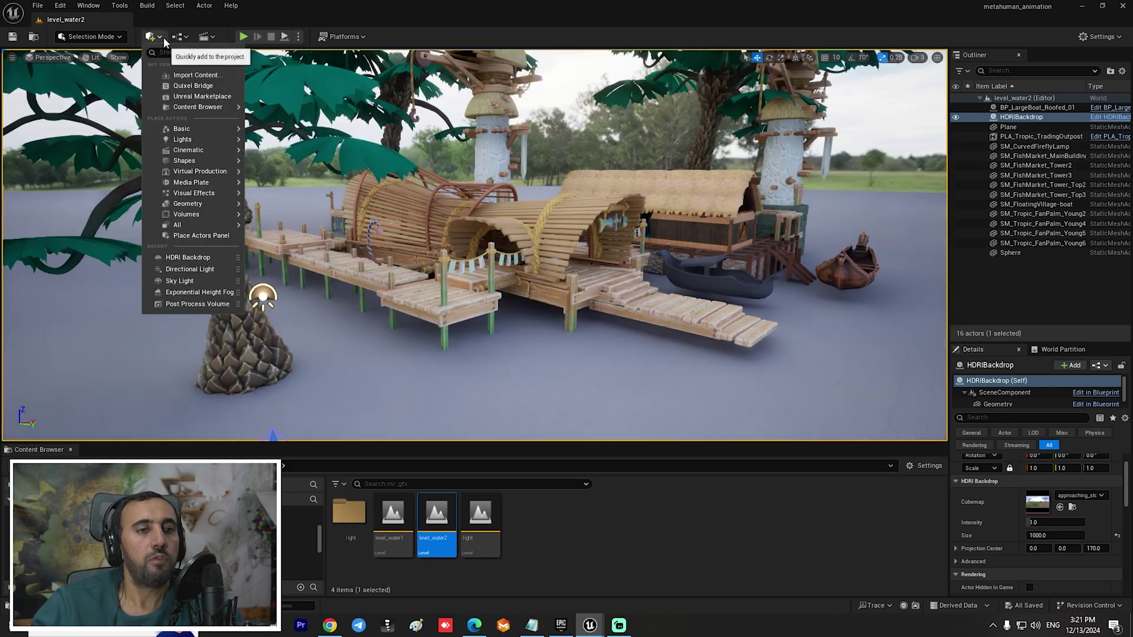
click(163, 37)
click(88, 6)
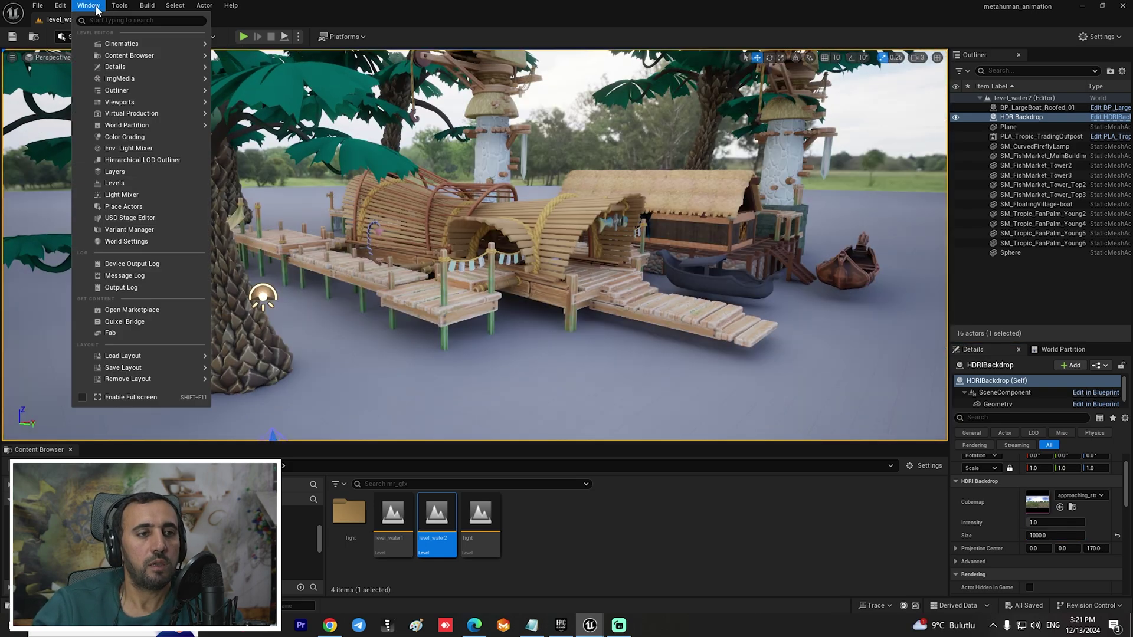
click(37, 5)
mouse_move(61, 7)
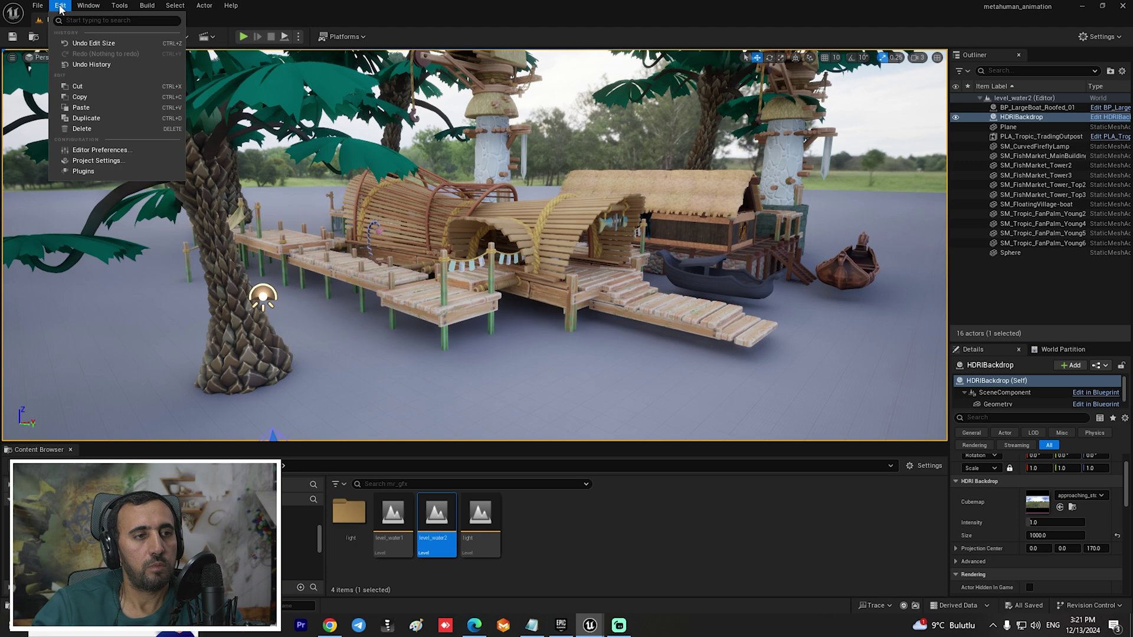
click(75, 172)
text(hd)
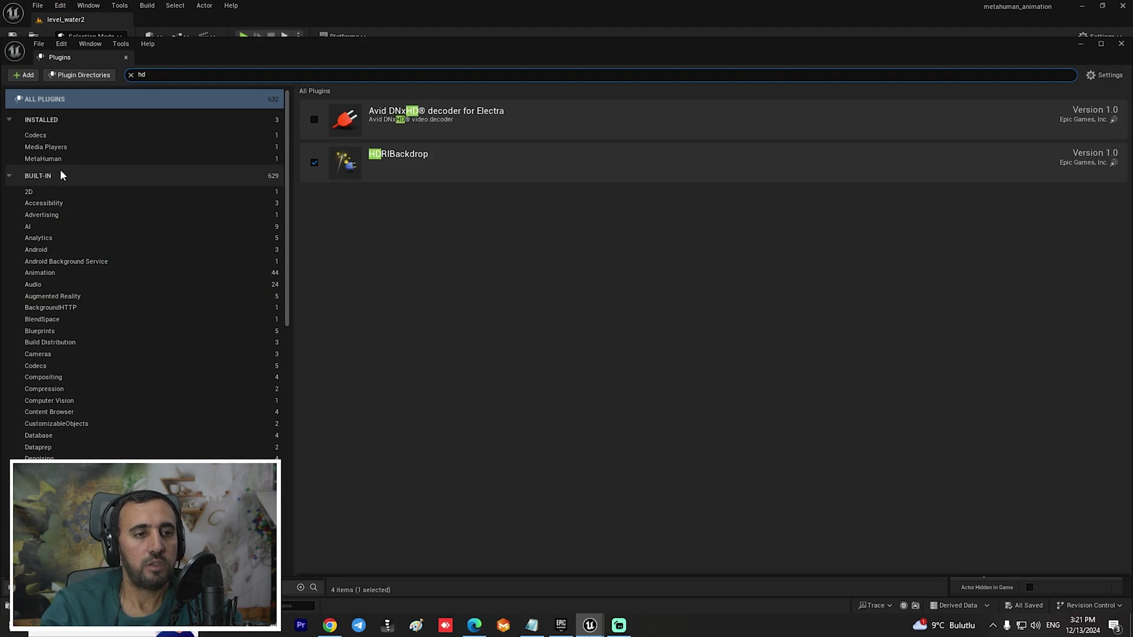
text(r)
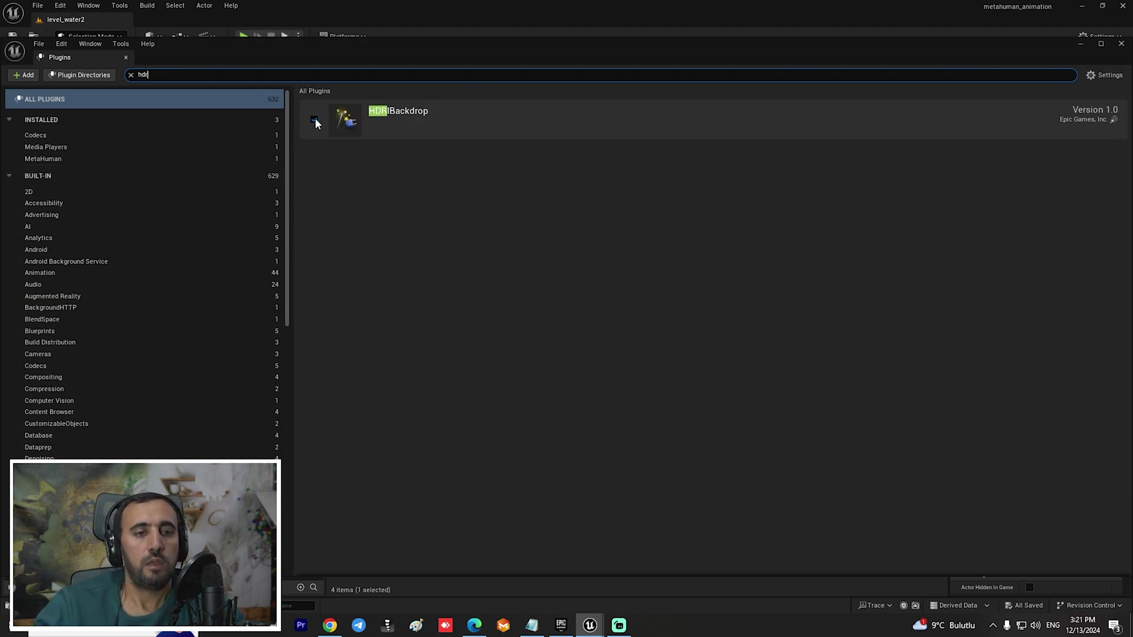
click(1120, 44)
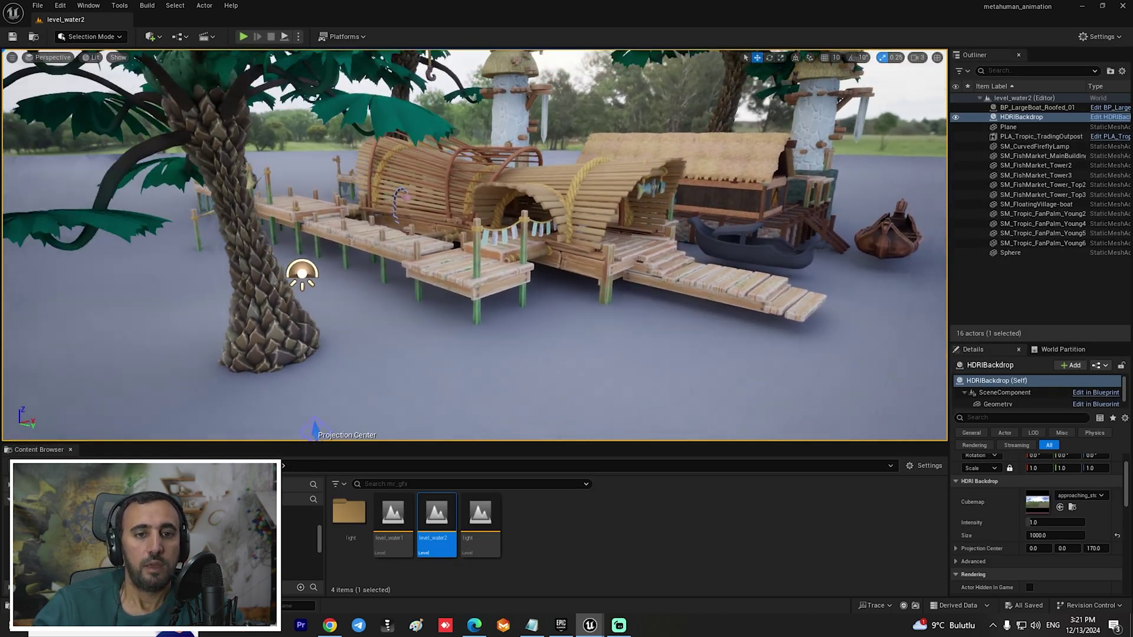
Set the HDRI Backdrop's cubemap to ostrich_road_4k.
right_drag(474, 245, 547, 324)
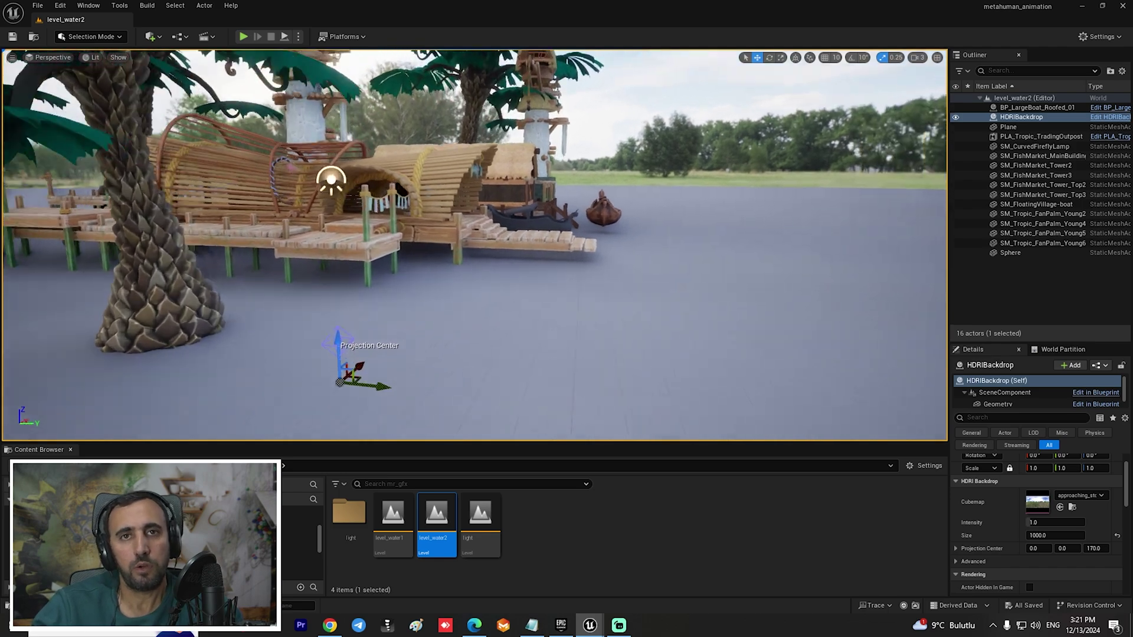
right_drag(495, 286, 495, 285)
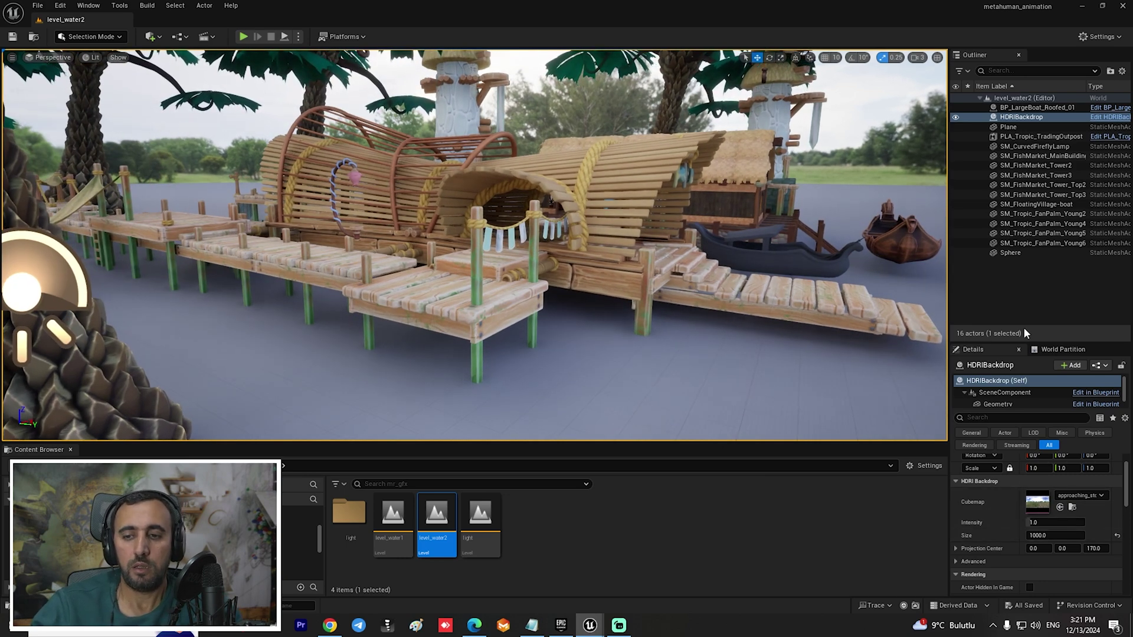
click(1078, 495)
drag(1127, 394, 1128, 443)
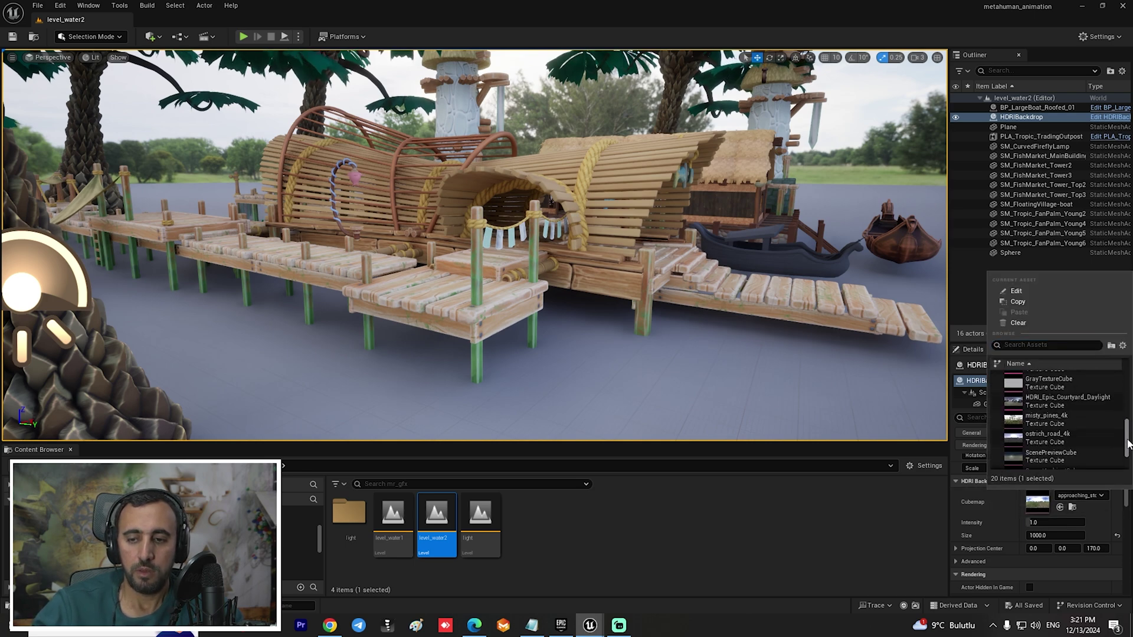
click(1039, 437)
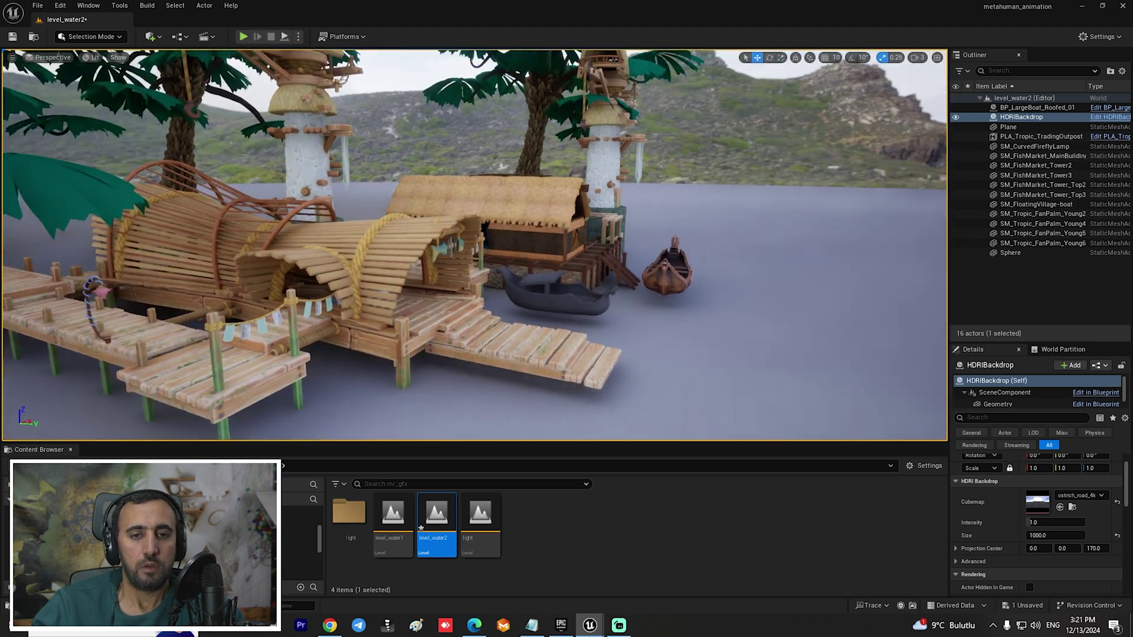
right_drag(474, 244, 387, 203)
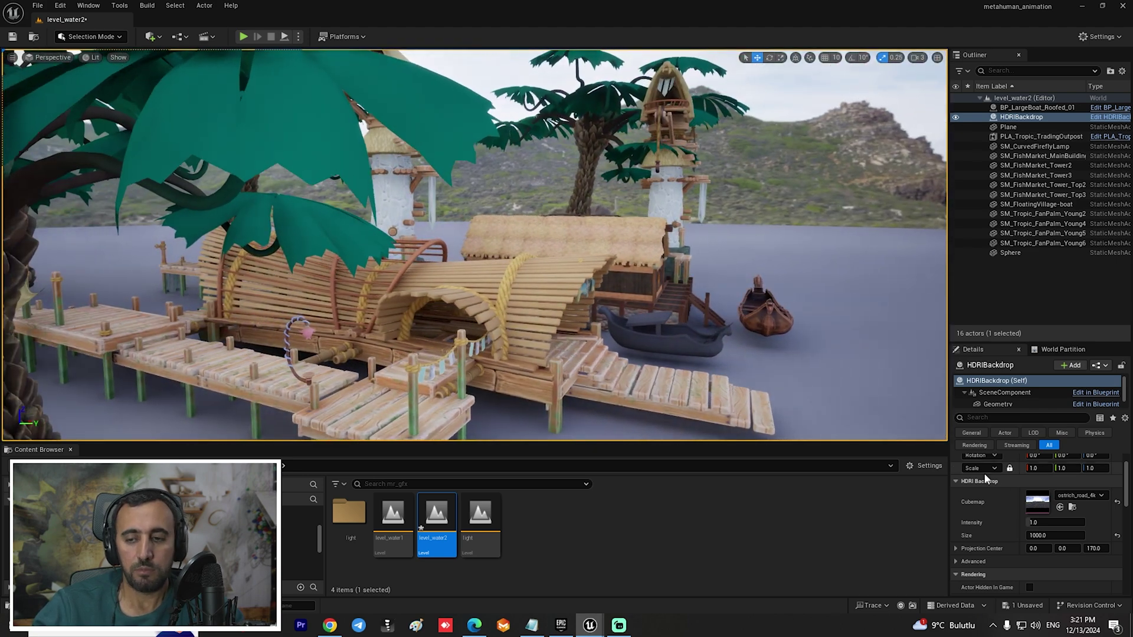
Set the HDRI Backdrop's cubemap to DaylightAmbientCubemap and view the village from several angles.
click(1078, 498)
scroll(1079, 437, up, 5)
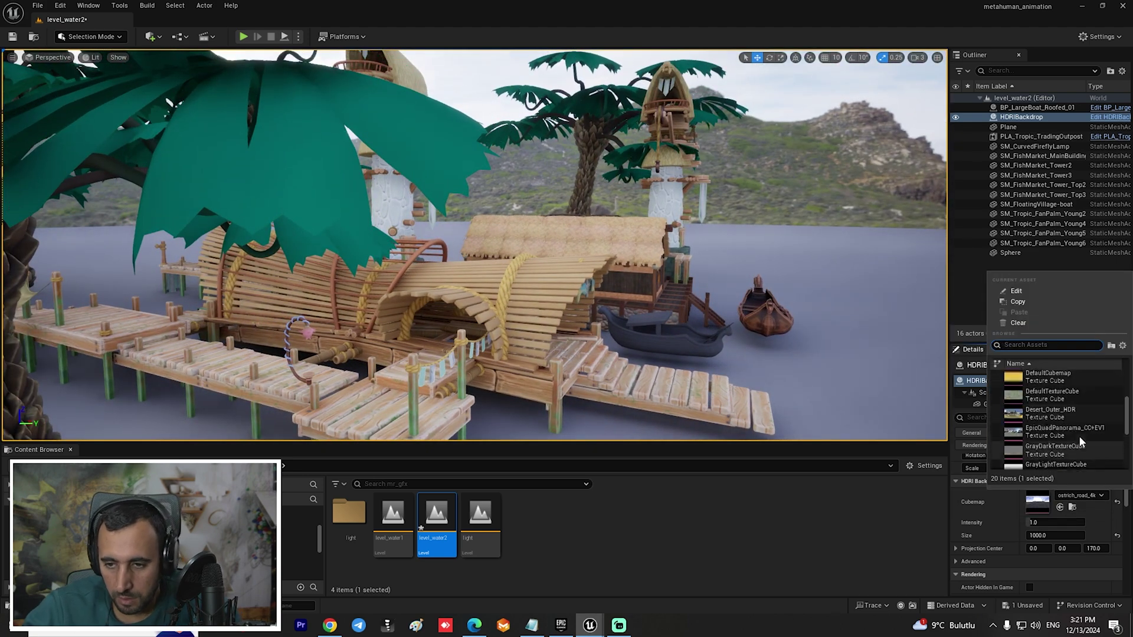
scroll(1078, 435, up, 3)
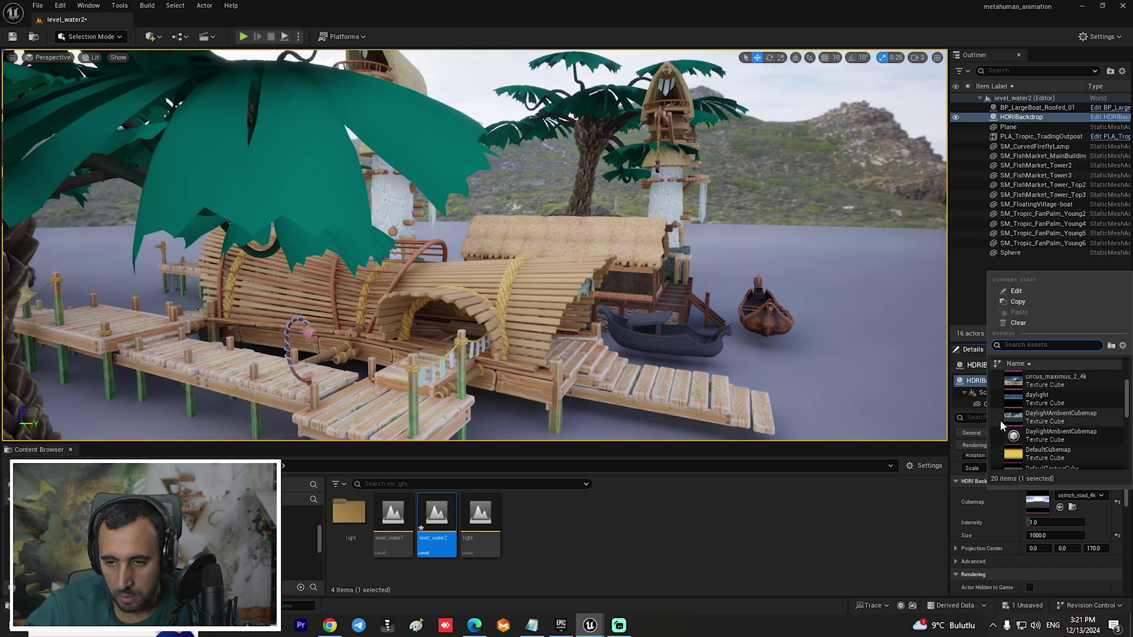
click(1000, 419)
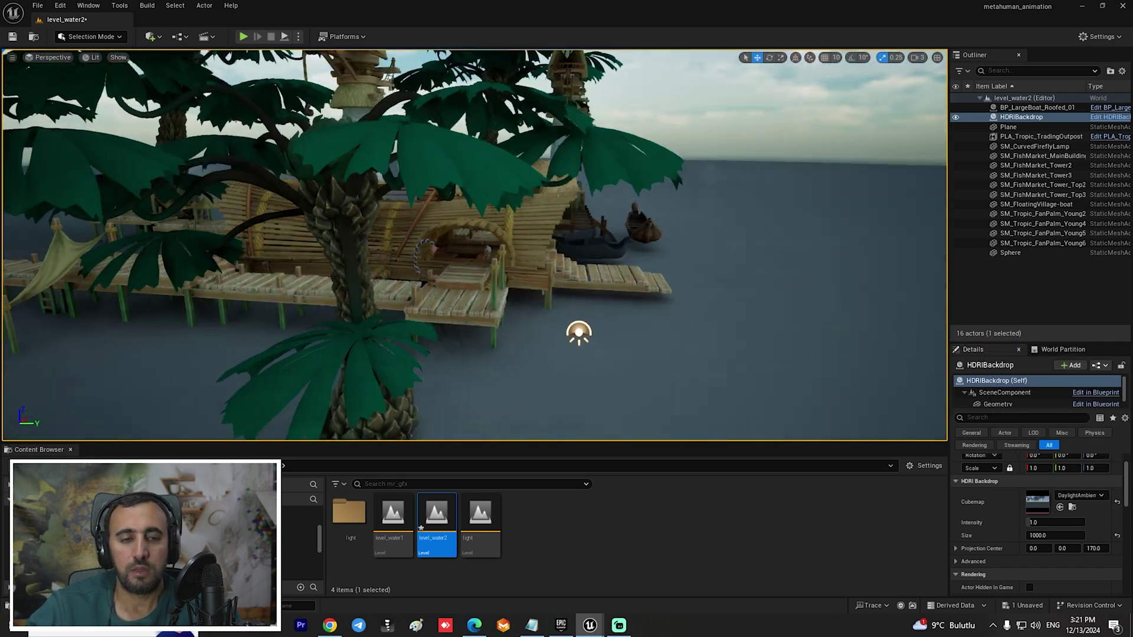
right_drag(475, 244, 413, 248)
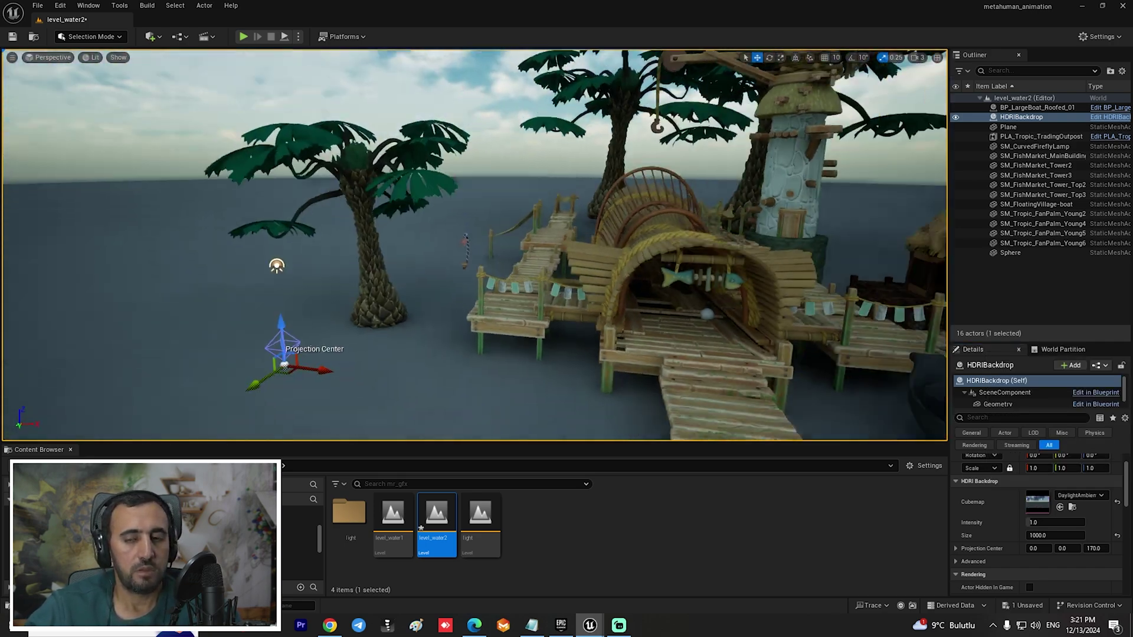
right_drag(649, 283, 859, 283)
right_drag(642, 389, 672, 348)
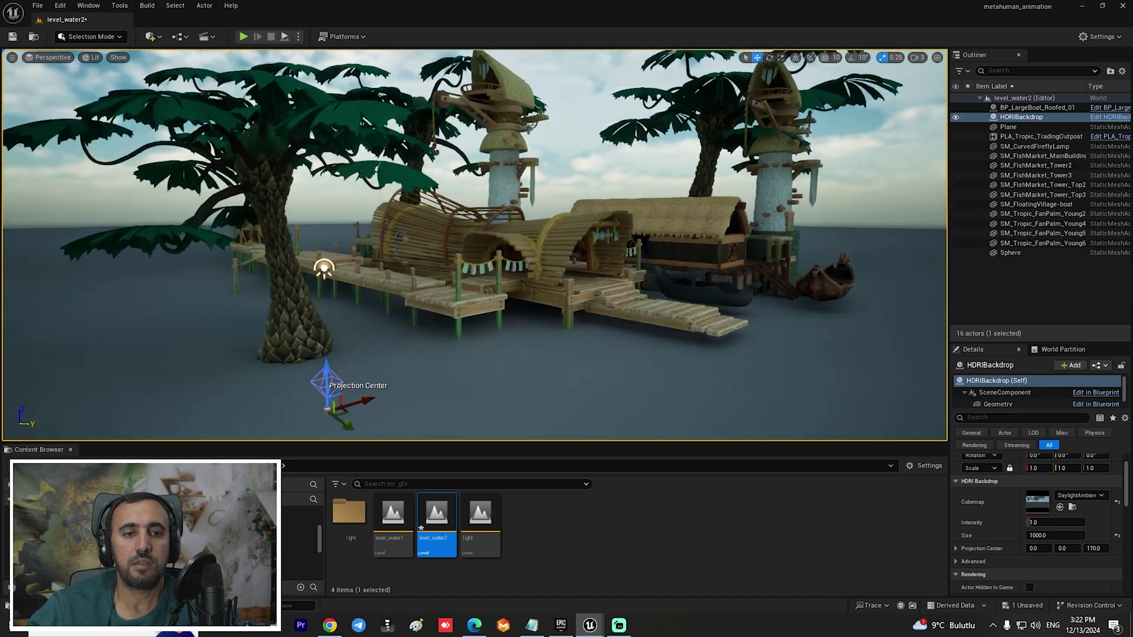
right_drag(4, 166, 829, 263)
Lower the HDRI Backdrop's intensity to 0.1 for a dim night-like mood.
drag(1037, 523, 1046, 533)
click(1044, 522)
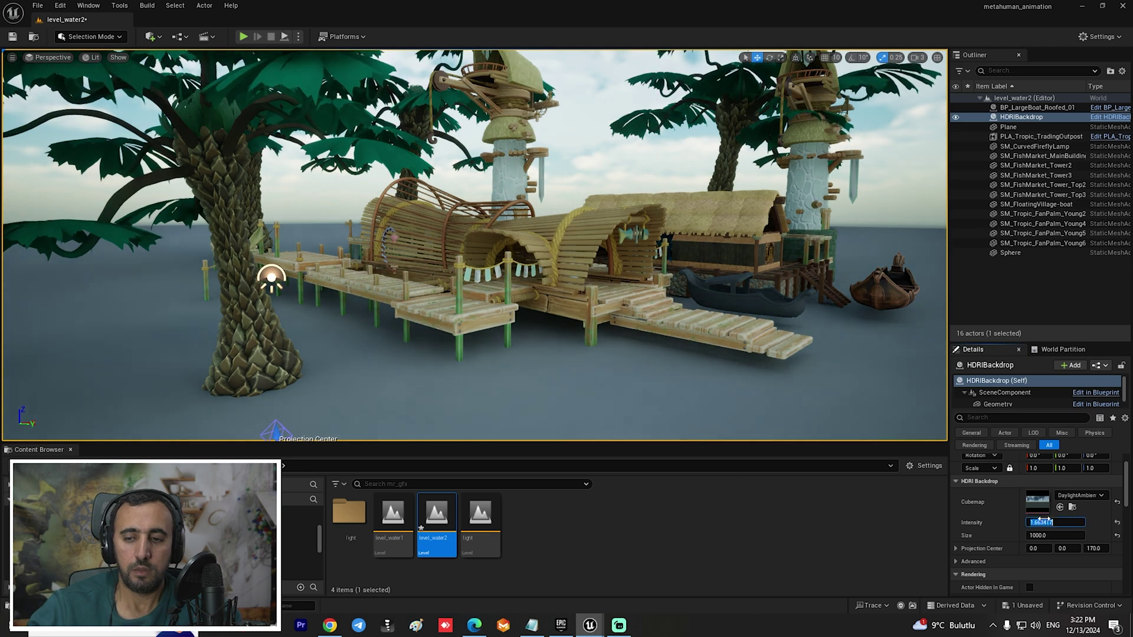
text(0.)
key(Return)
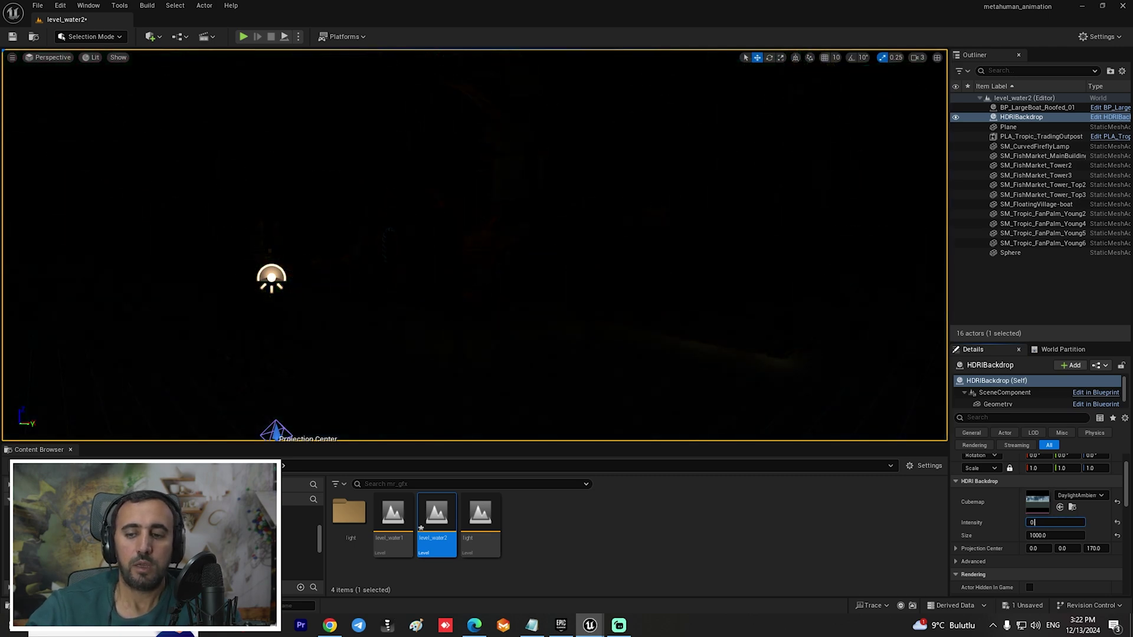
text(0.1)
key(Return)
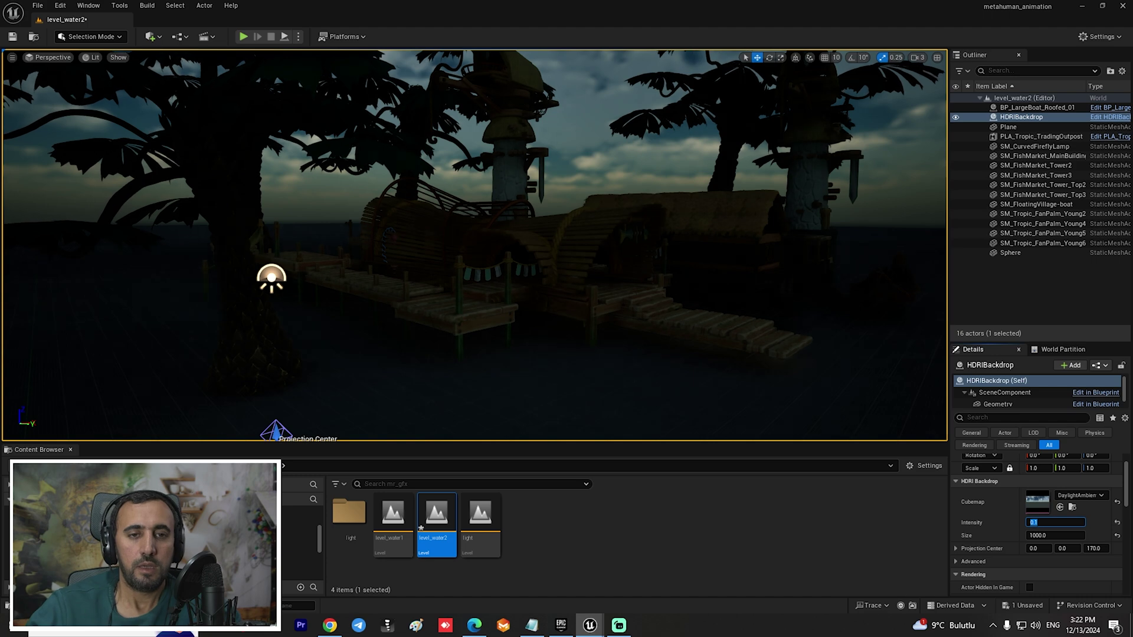
mouse_move(649, 266)
right_down()
mouse_move(649, 248)
mouse_move(649, 307)
mouse_move(649, 259)
right_up()
key(w)
key(s)
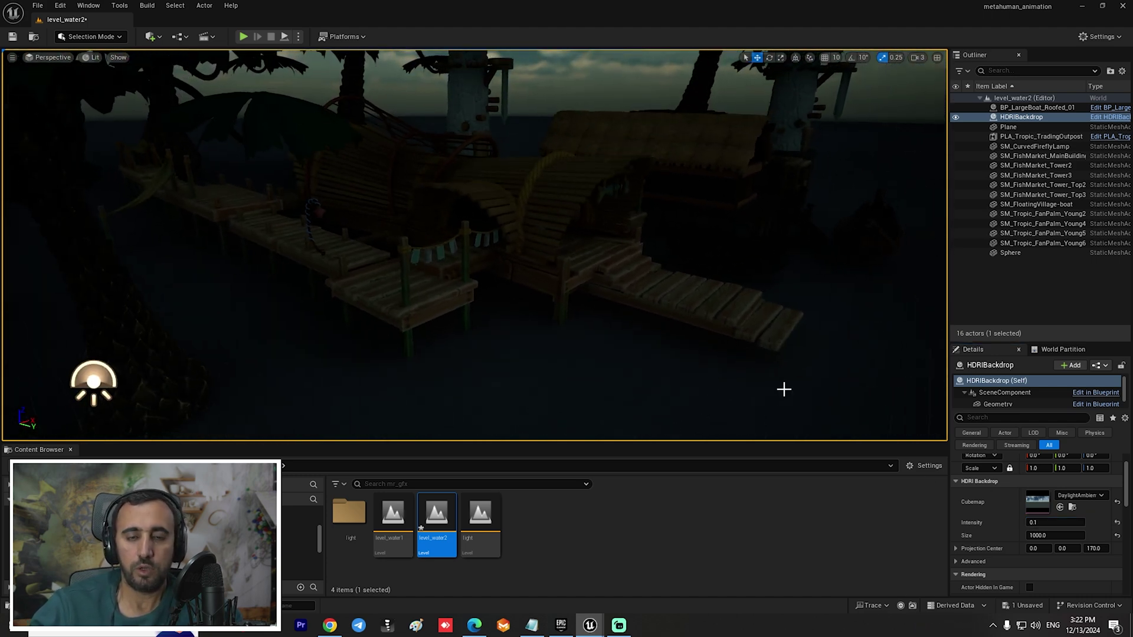
Lower the HDRI Backdrop's intensity to 0.05, check the darkened village from a distance and save the level.
click(1077, 522)
text(0.05)
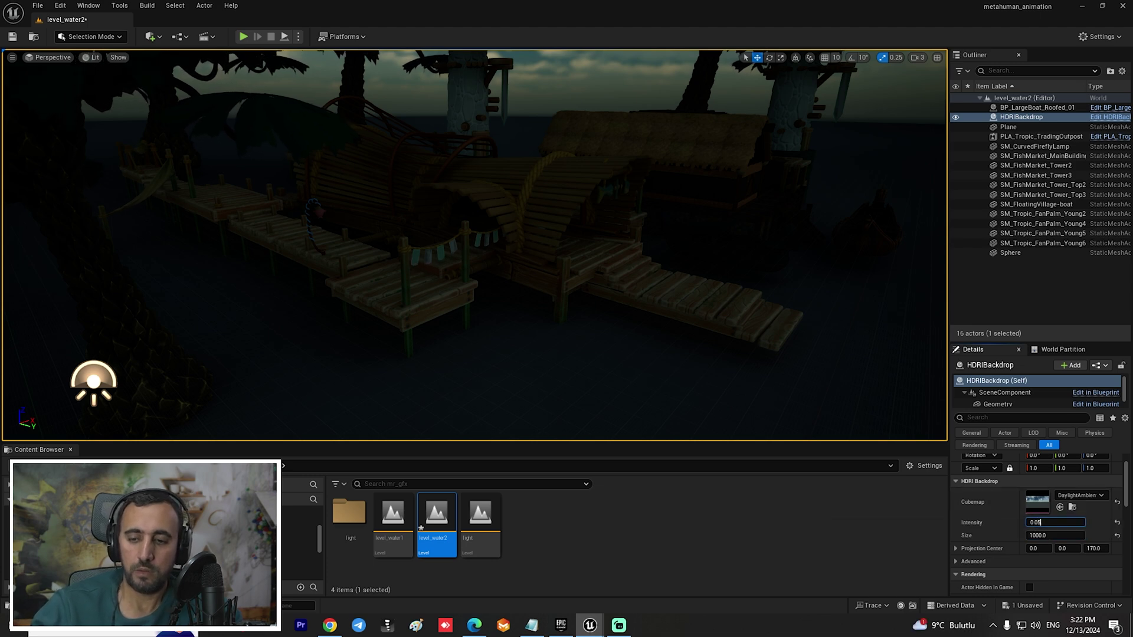
key(Return)
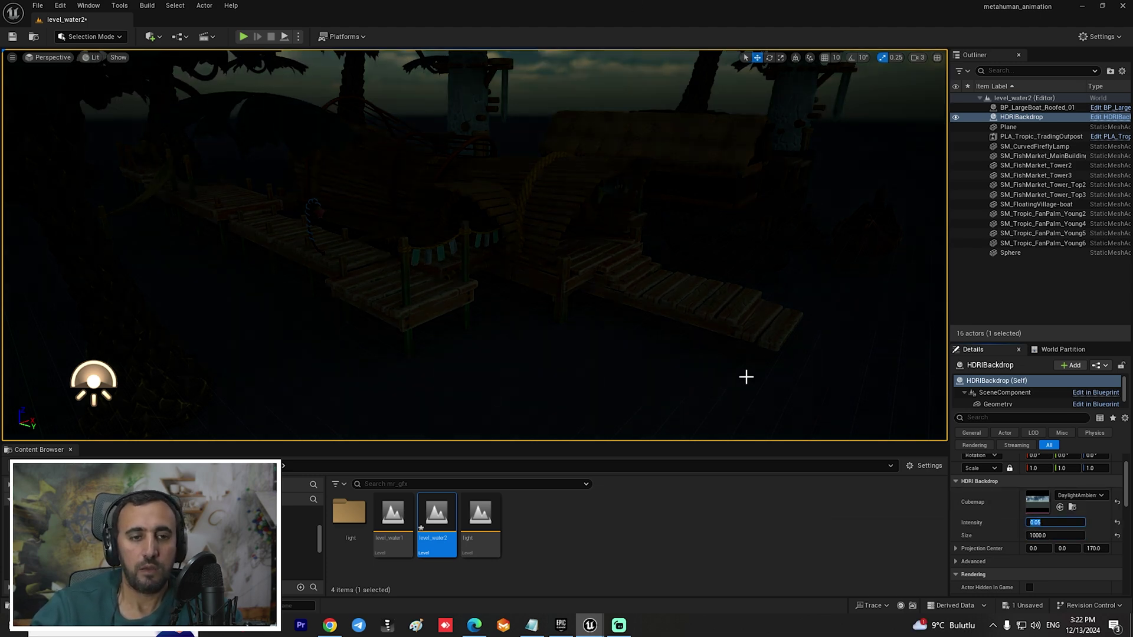
key(s)
right_drag(565, 287, 504, 242)
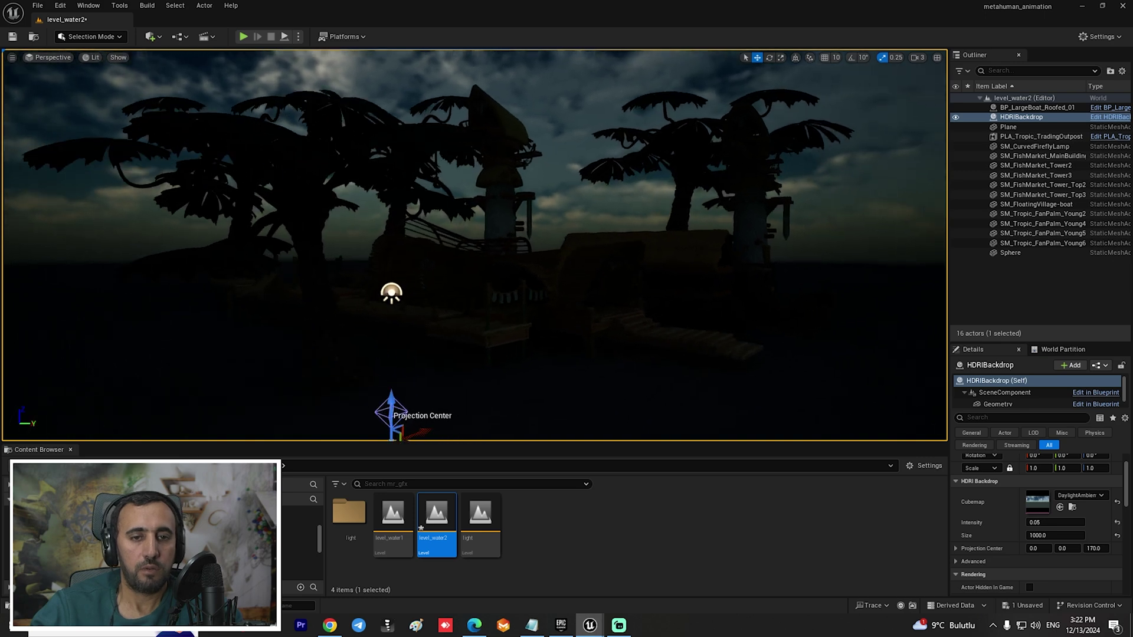
mouse_move(679, 339)
right_down()
mouse_move(702, 346)
mouse_move(714, 331)
mouse_move(693, 330)
mouse_move(690, 348)
right_up()
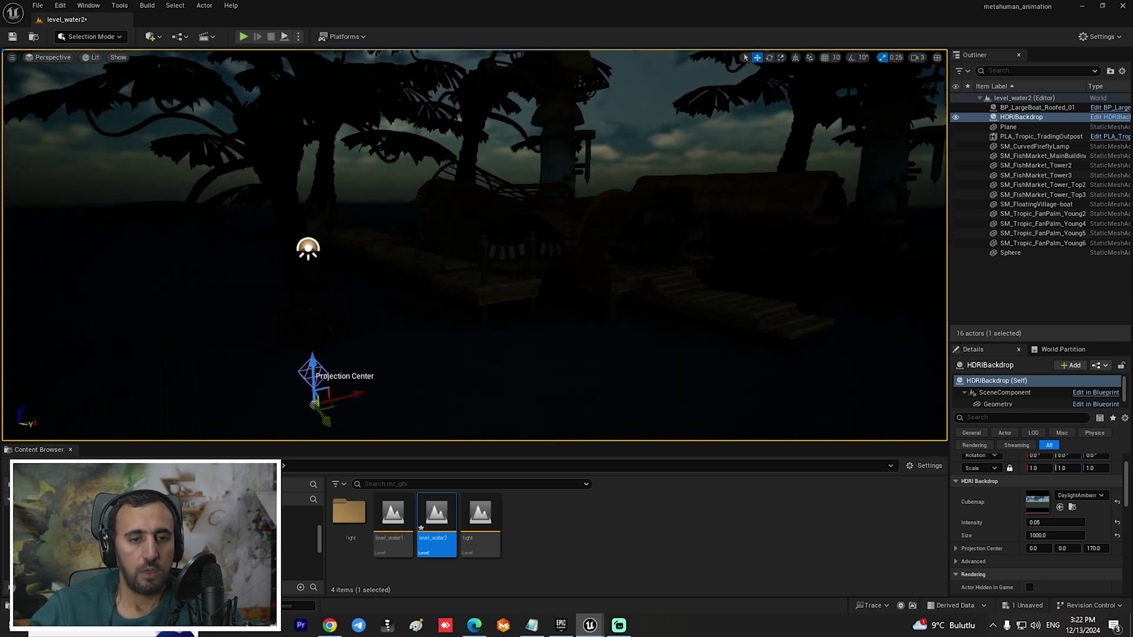
key(w)
mouse_move(519, 271)
right_down()
mouse_move(483, 271)
mouse_move(519, 271)
right_up()
key(ctrl+s)
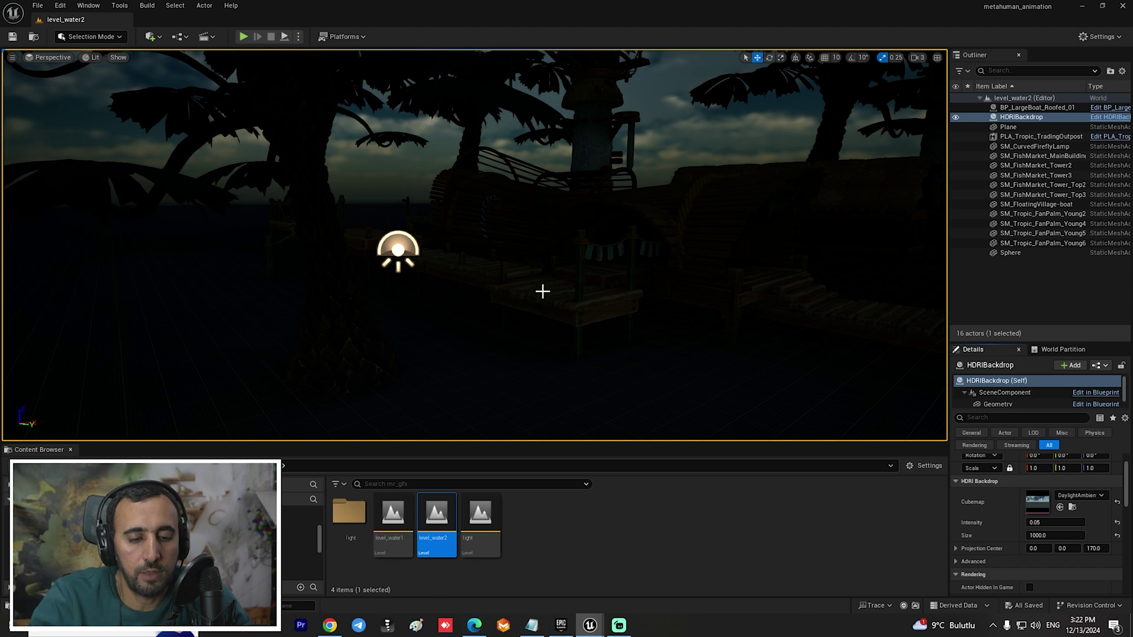
Place the SM_Global_Lights_LamppostWood mesh from the mr_gfx/light folder on the dock's front platform and inspect its lantern up close.
drag(538, 443, 535, 369)
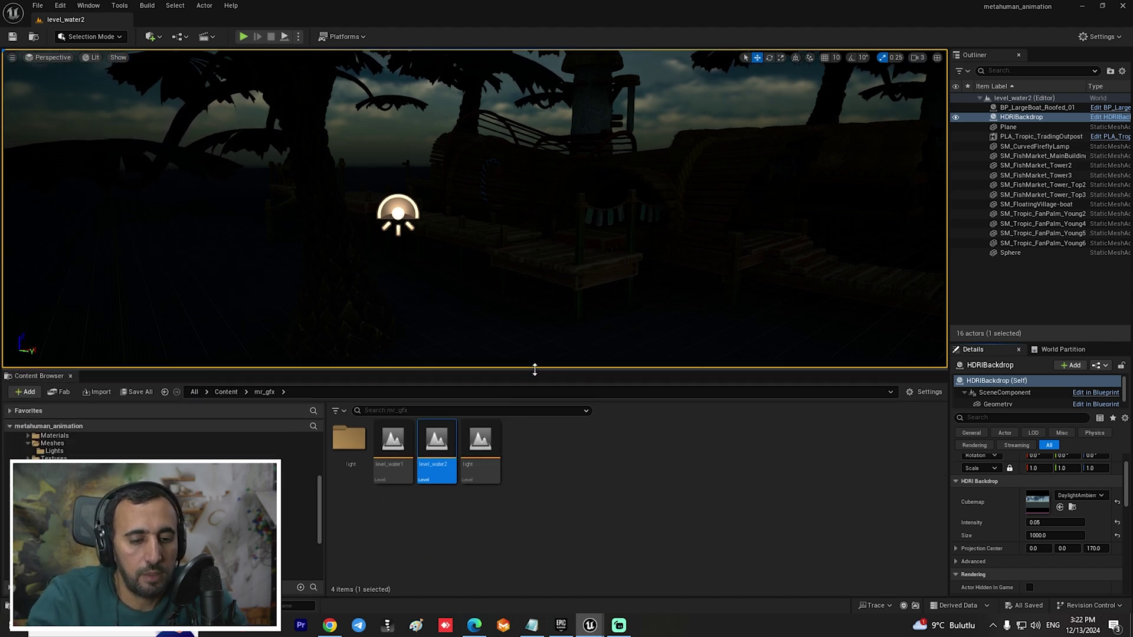
double_click(337, 439)
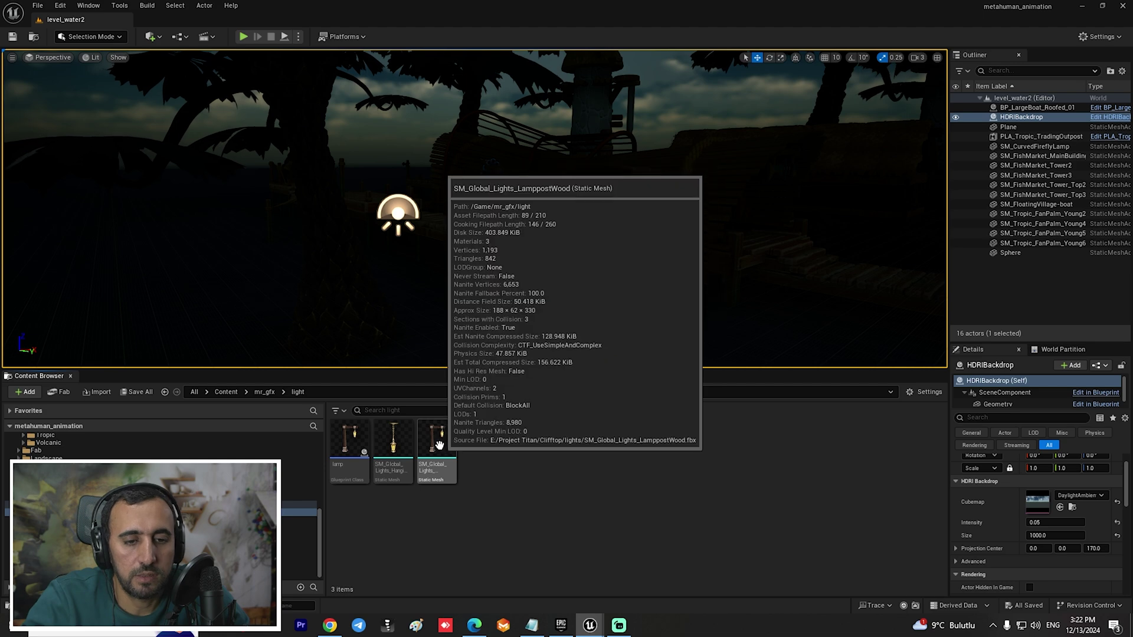
drag(434, 439, 558, 261)
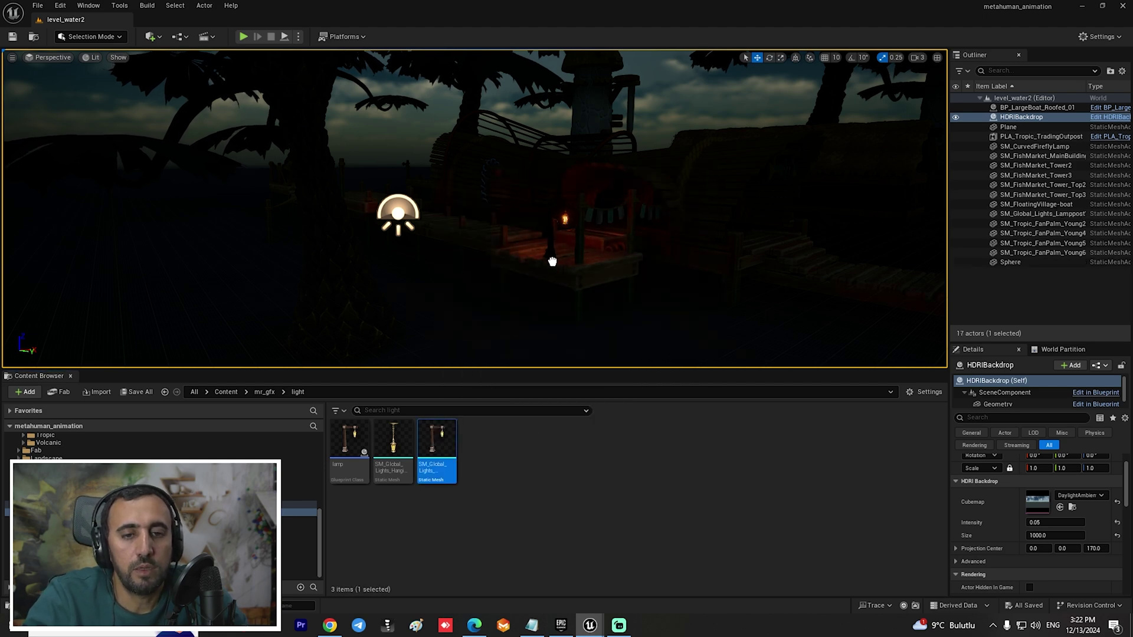
click(552, 261)
key(f)
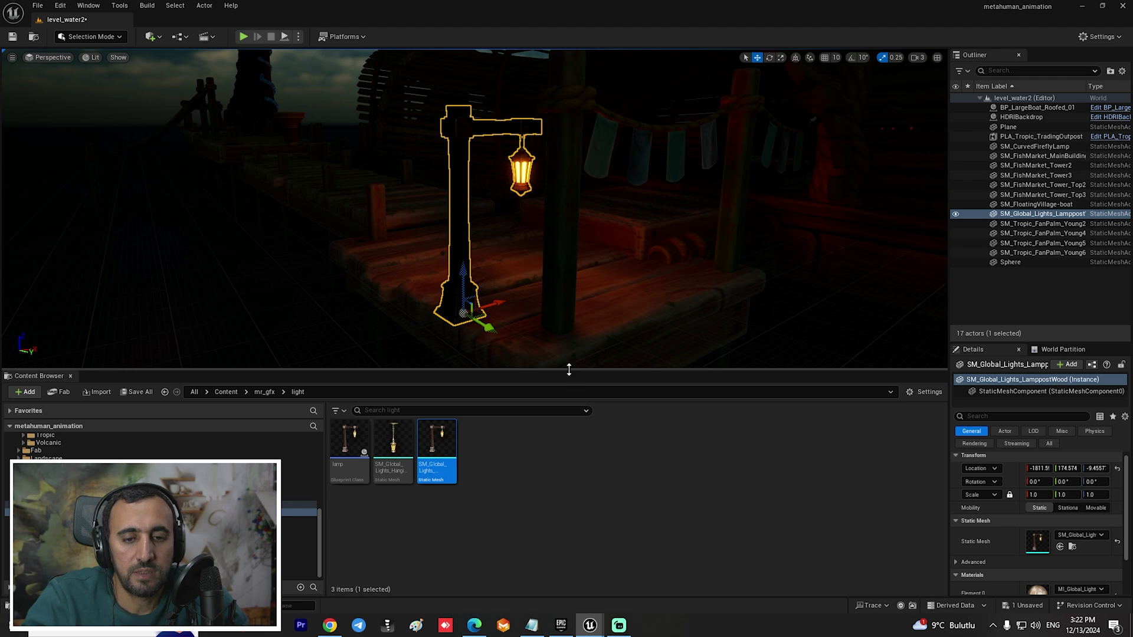
drag(569, 370, 559, 453)
key(w)
right_drag(523, 253, 543, 265)
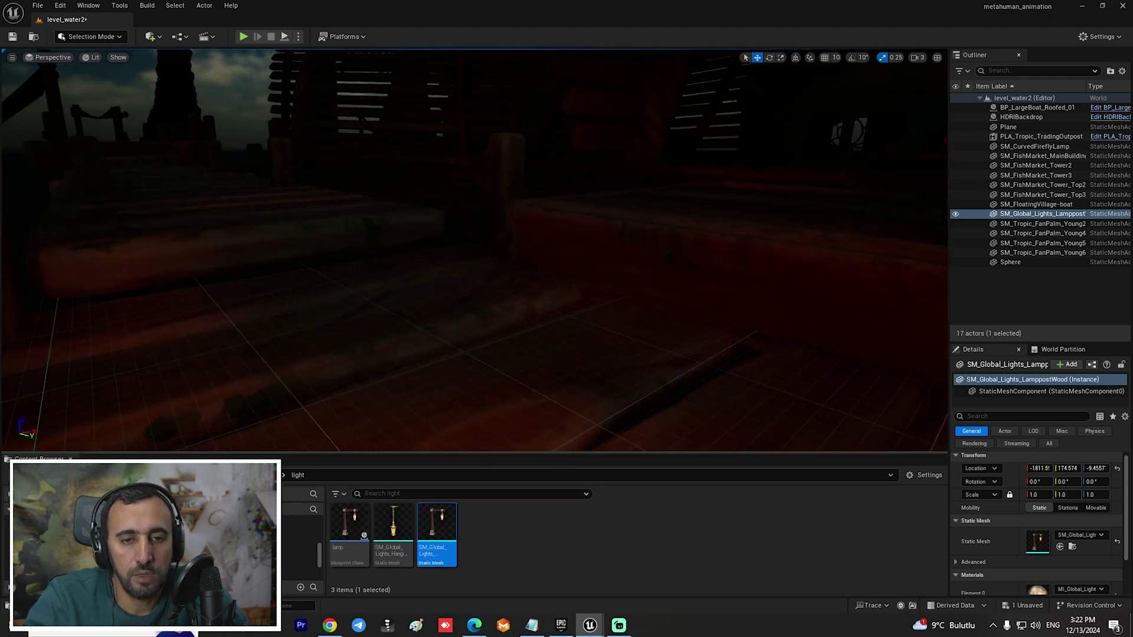
key(s)
right_drag(558, 402, 557, 379)
key(e)
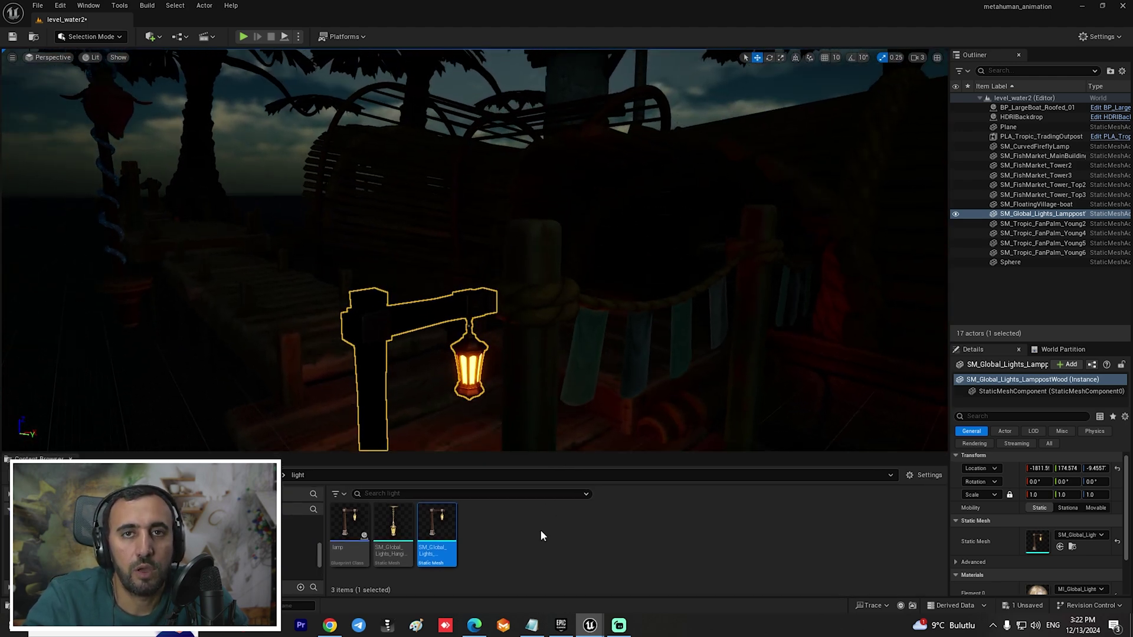
Create a new material with its default name in the light folder and open it in the material editor.
right_click(531, 547)
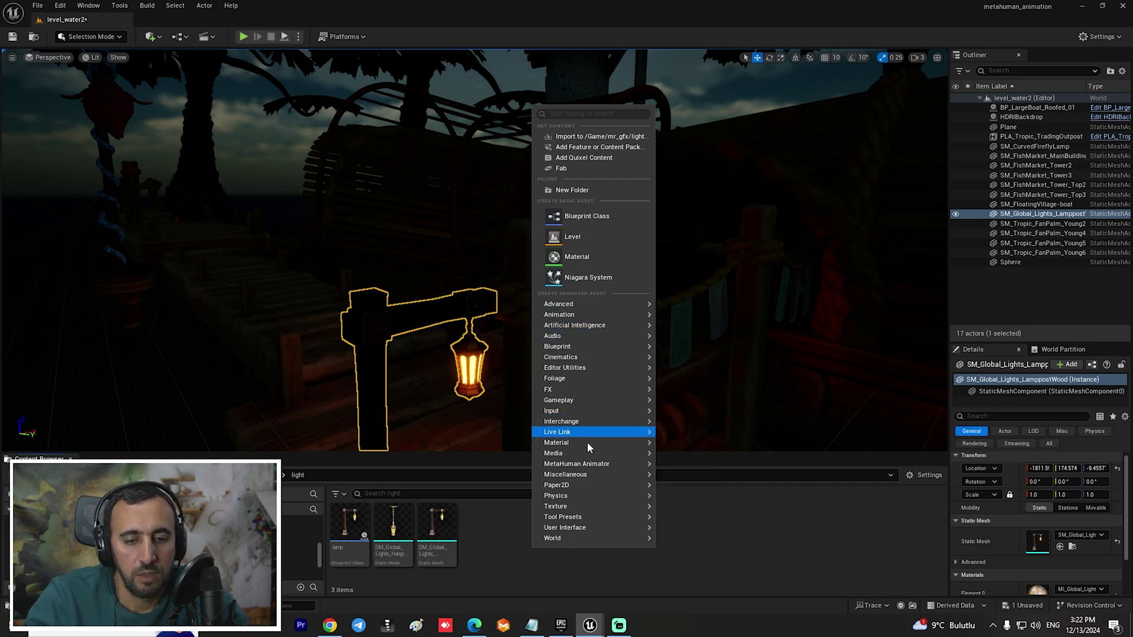
mouse_move(635, 448)
click(717, 452)
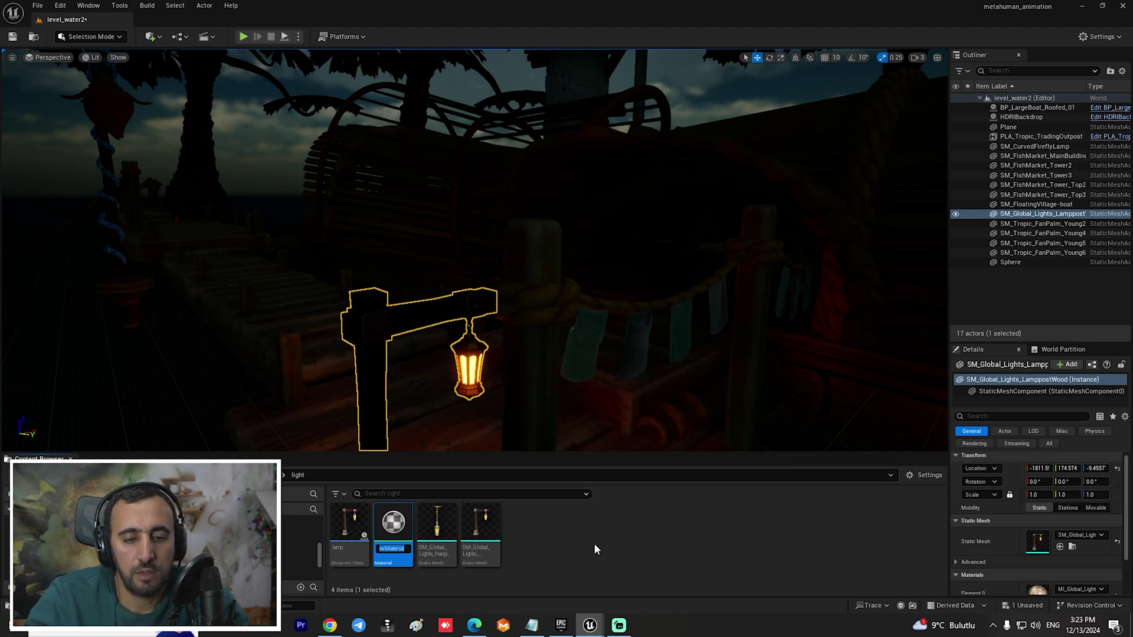
double_click(384, 526)
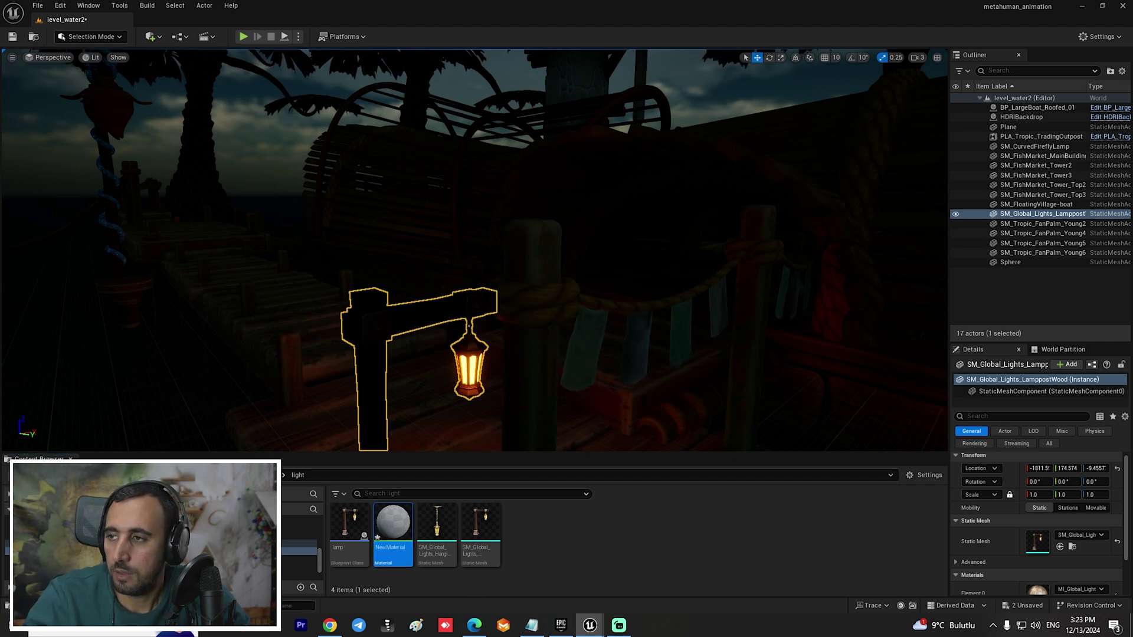
drag(1132, 118, 783, 144)
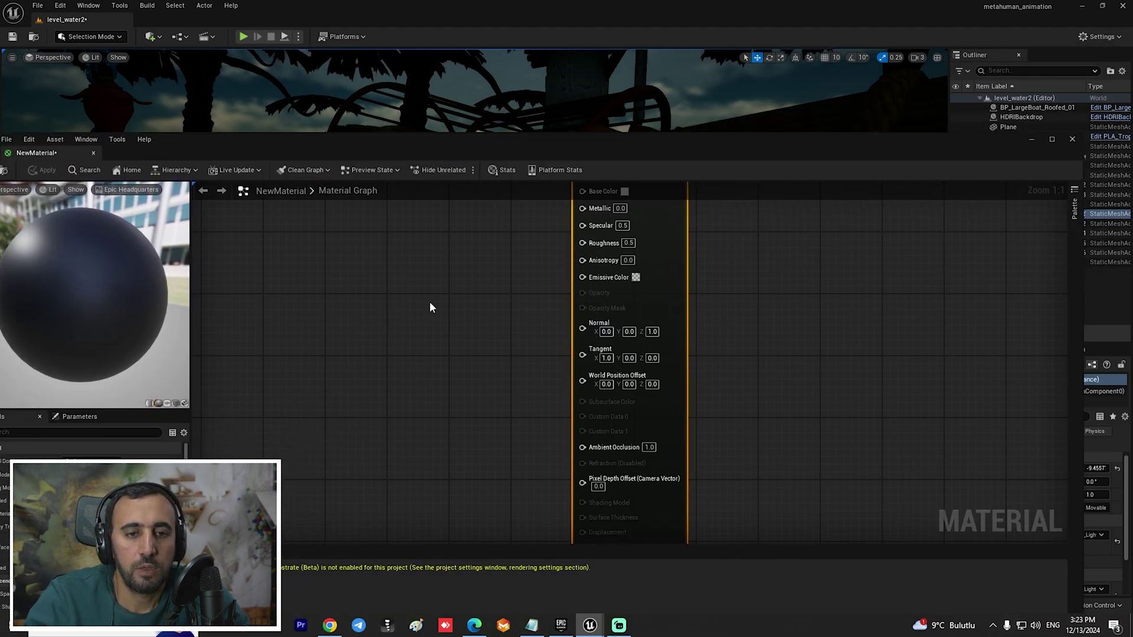
Add a Constant3Vector node to the material graph and connect its output to Base Color.
right_drag(429, 302, 495, 370)
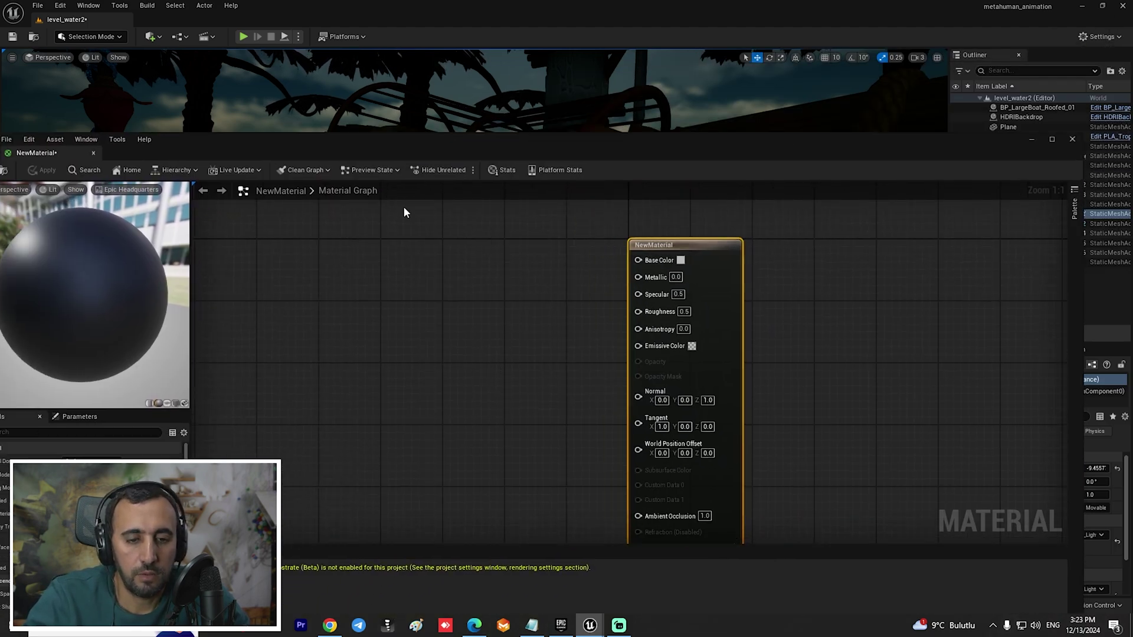
click(424, 284)
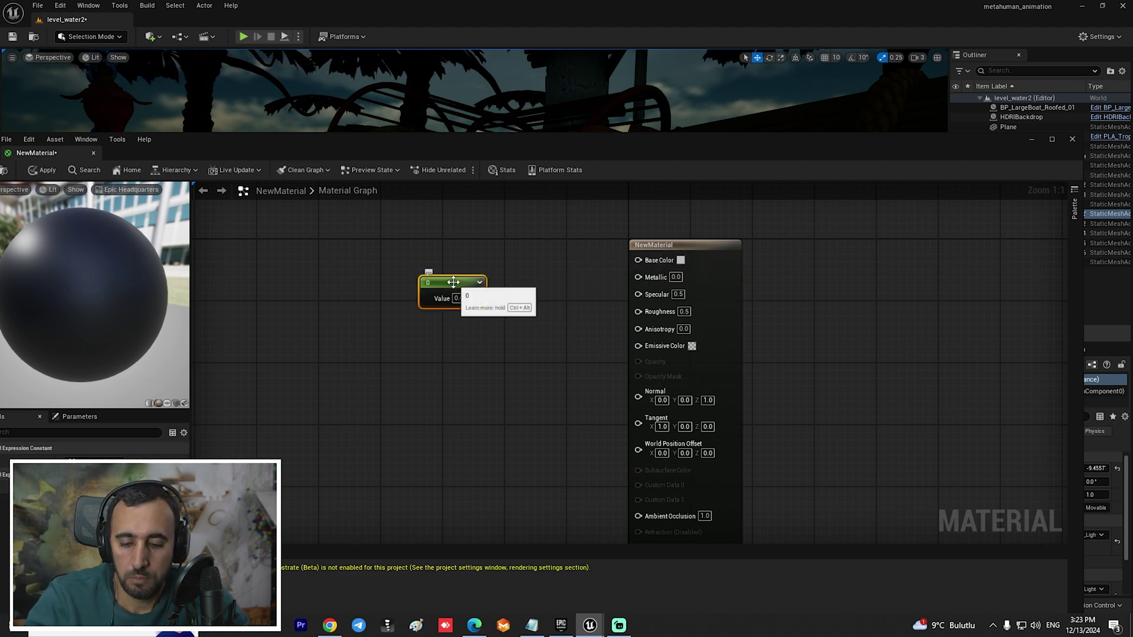
key(Delete)
click(359, 274)
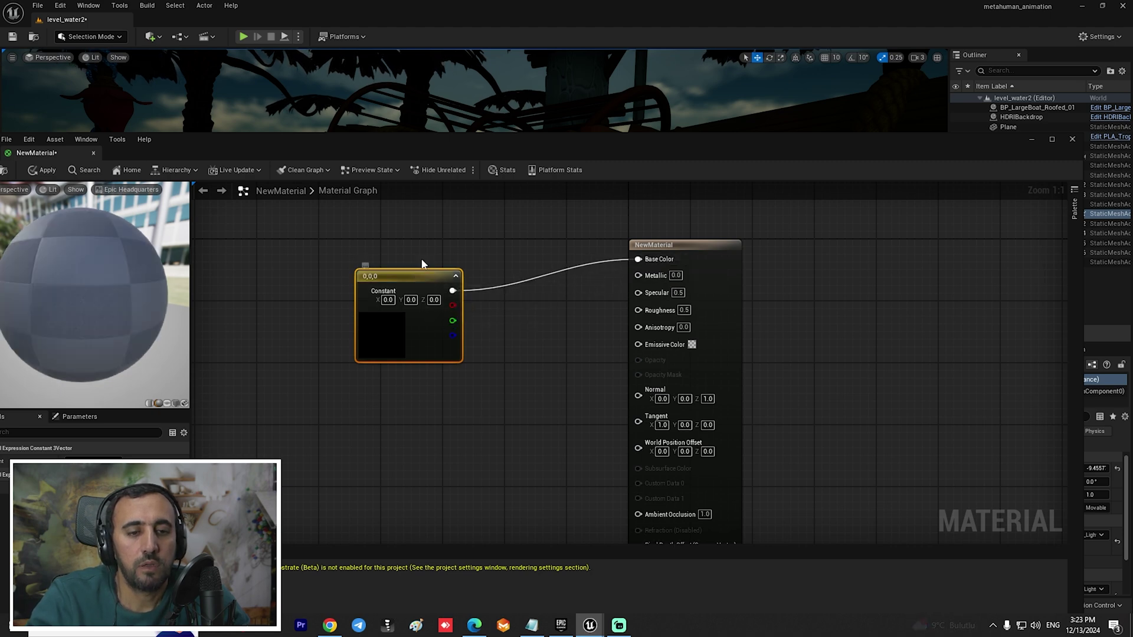
drag(393, 325, 417, 255)
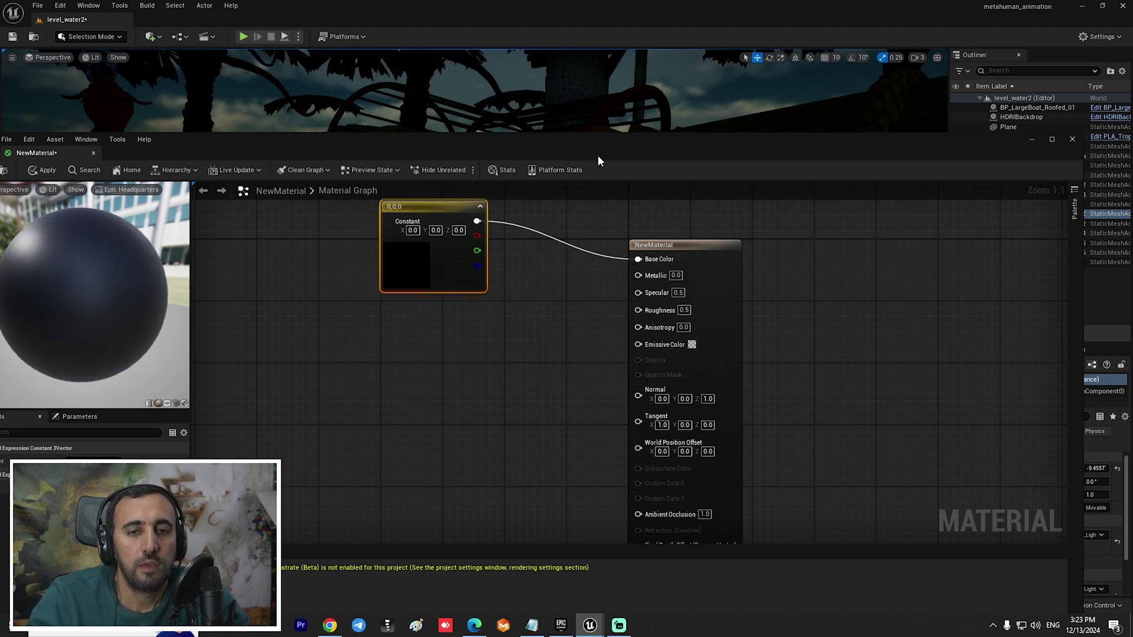
drag(597, 161, 675, 87)
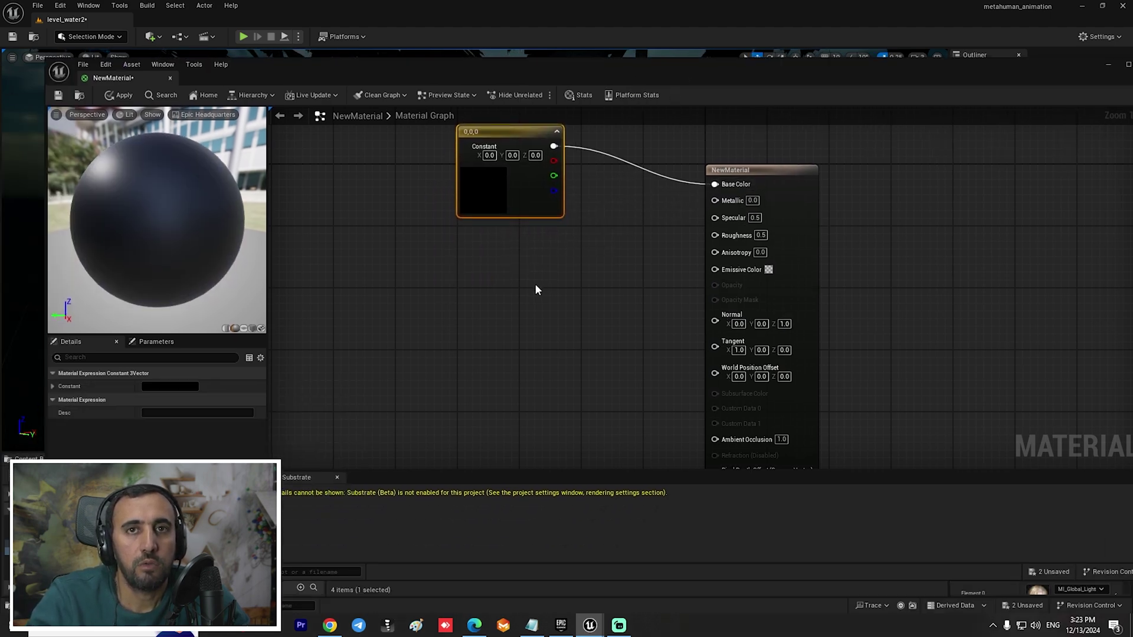
Add a scalar Constant node below the colour node and connect it to Emissive Color.
right_click(454, 271)
click(445, 277)
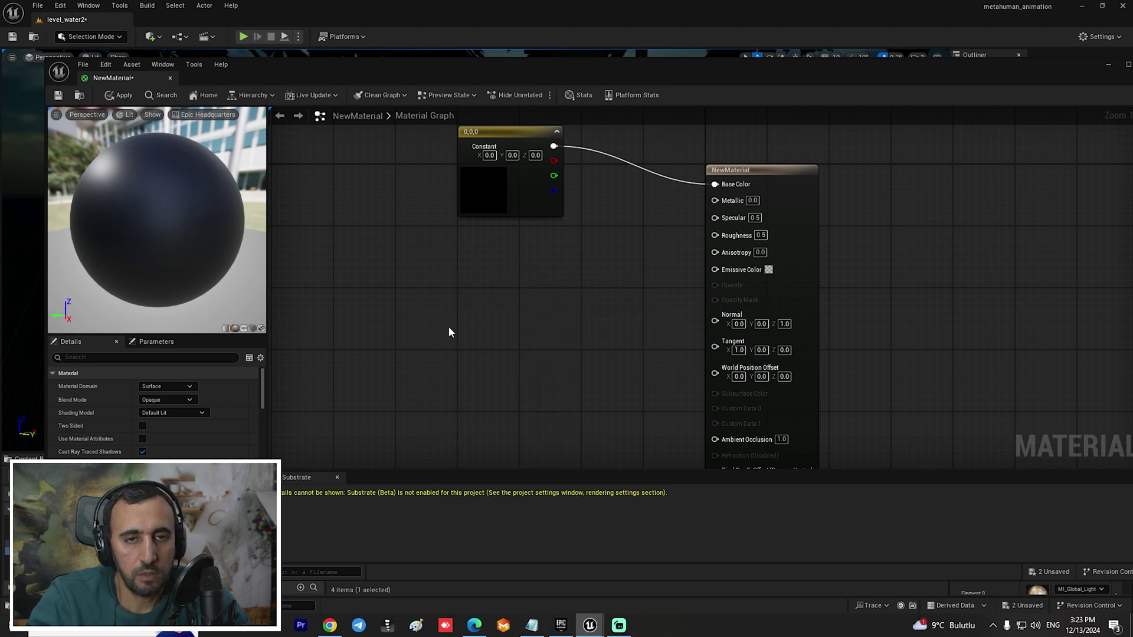
click(439, 296)
drag(497, 318, 720, 272)
drag(502, 131, 402, 153)
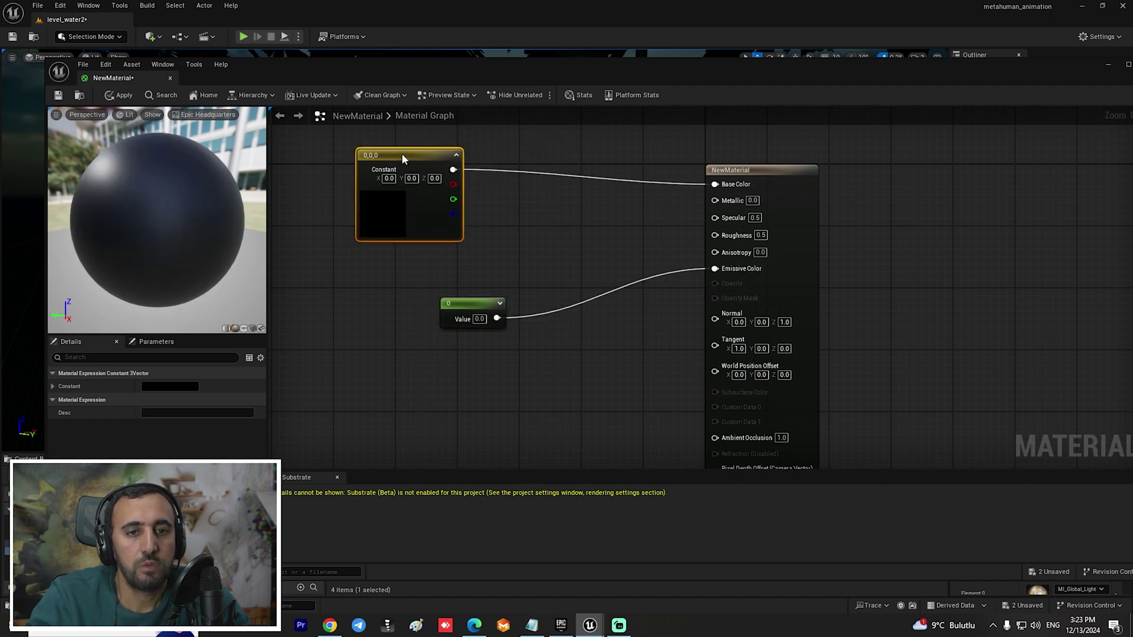
Add a Multiply node that combines the colour vector and the scalar constant, and feed its result into Emissive Color.
click(515, 248)
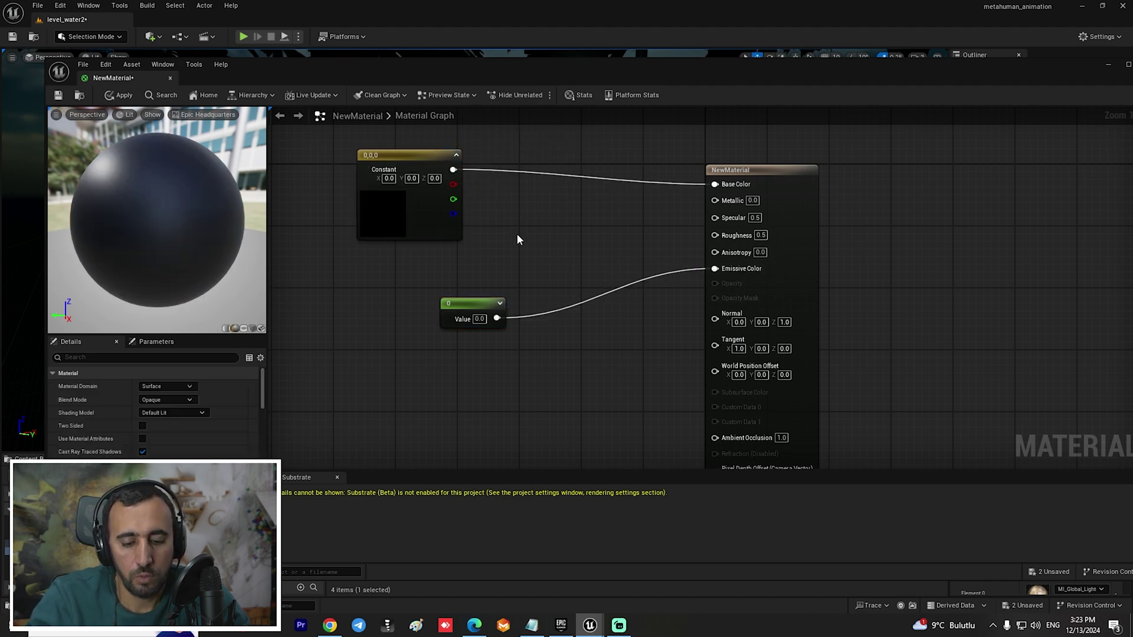
key(m)
click(520, 243)
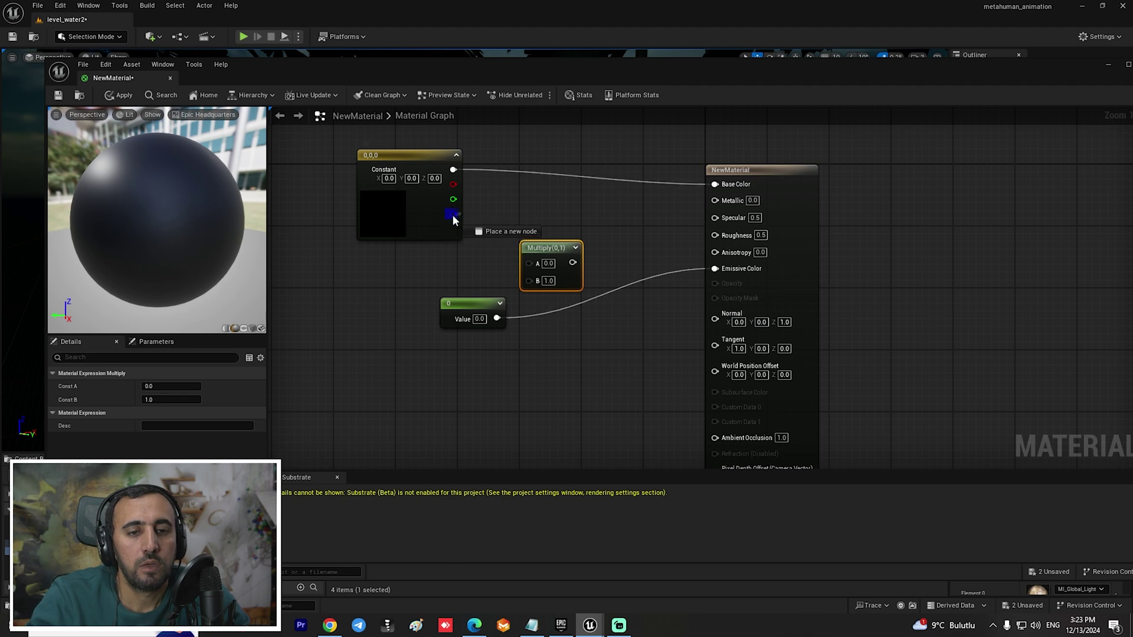
drag(454, 170, 529, 263)
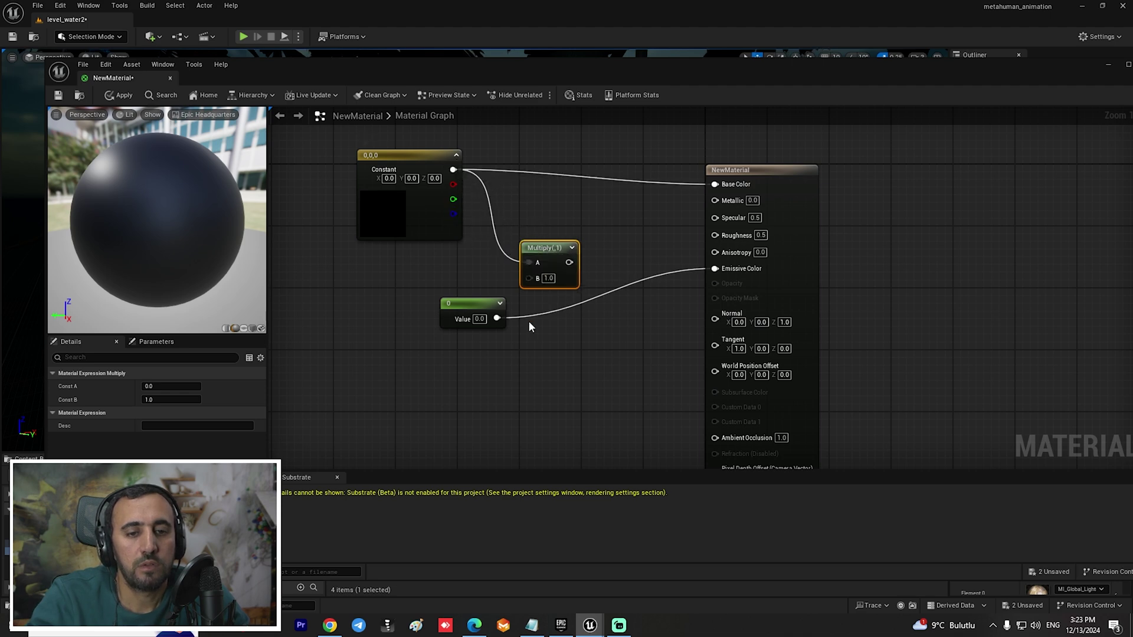
drag(498, 319, 714, 269)
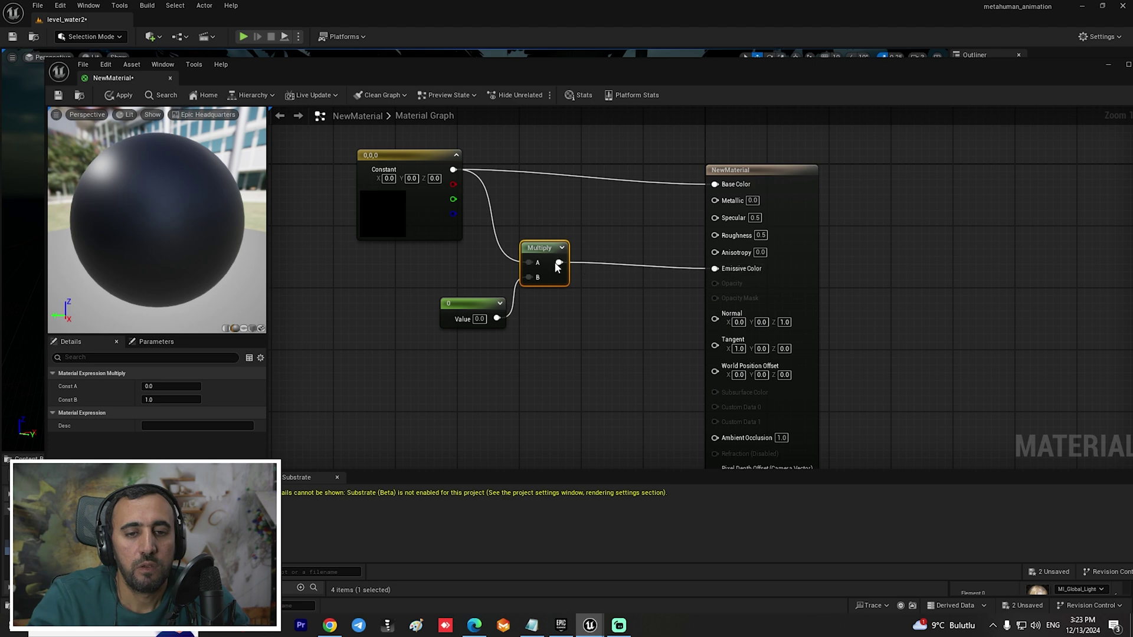
drag(559, 263, 714, 185)
click(577, 269)
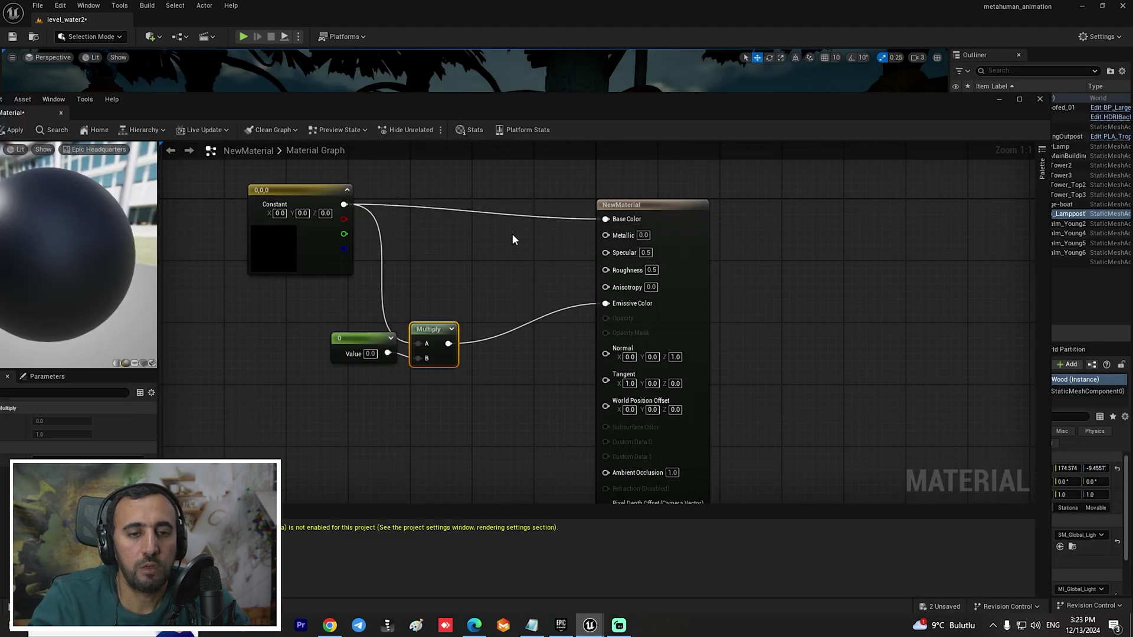
Space out the nodes in the material graph, apply the material and close its editor.
click(408, 283)
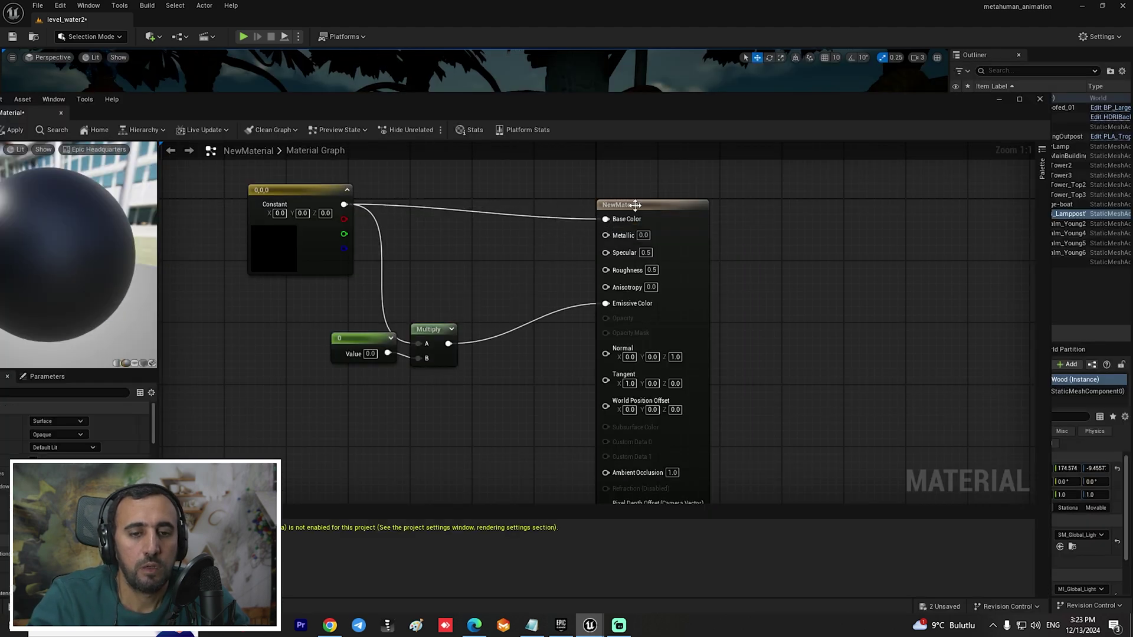
drag(635, 204, 655, 182)
drag(363, 340, 356, 361)
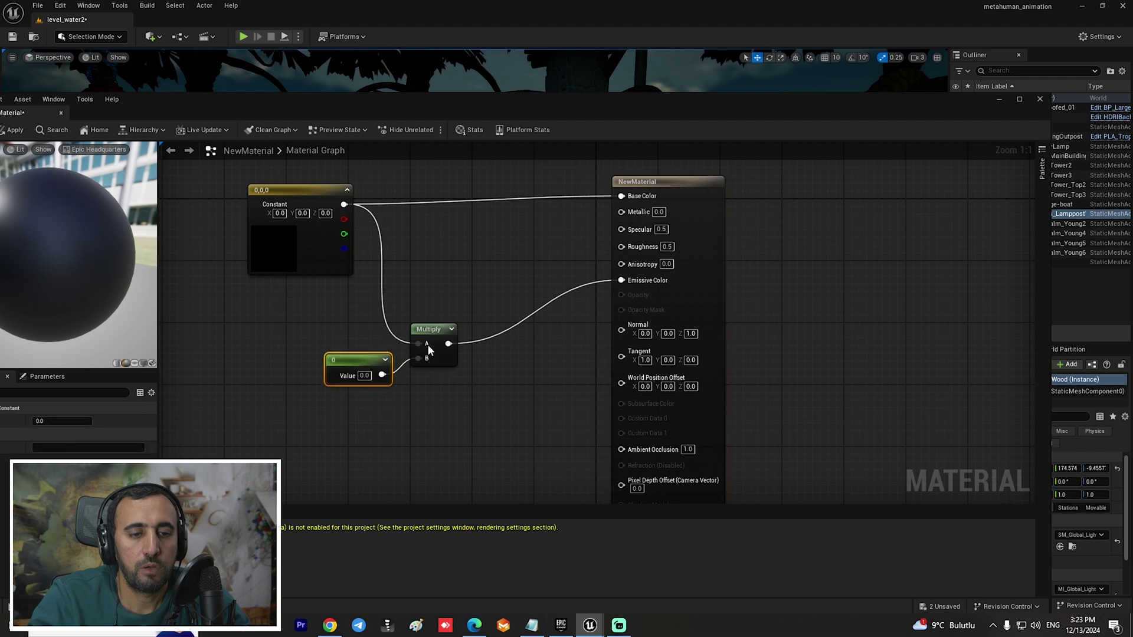
drag(428, 349, 468, 333)
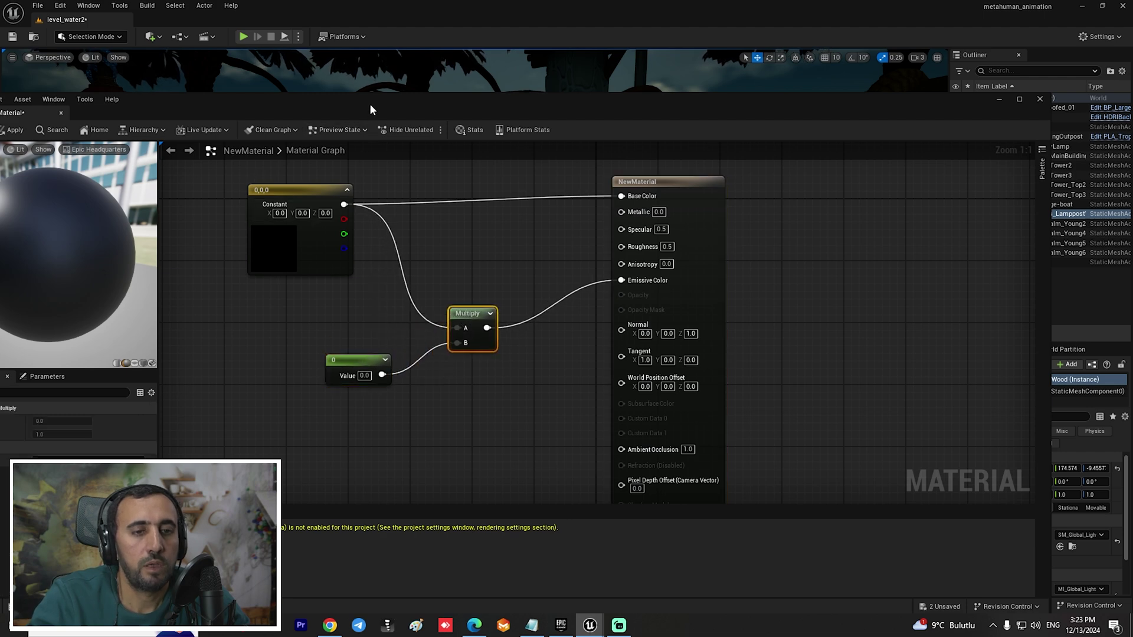
drag(371, 109, 551, 106)
click(187, 127)
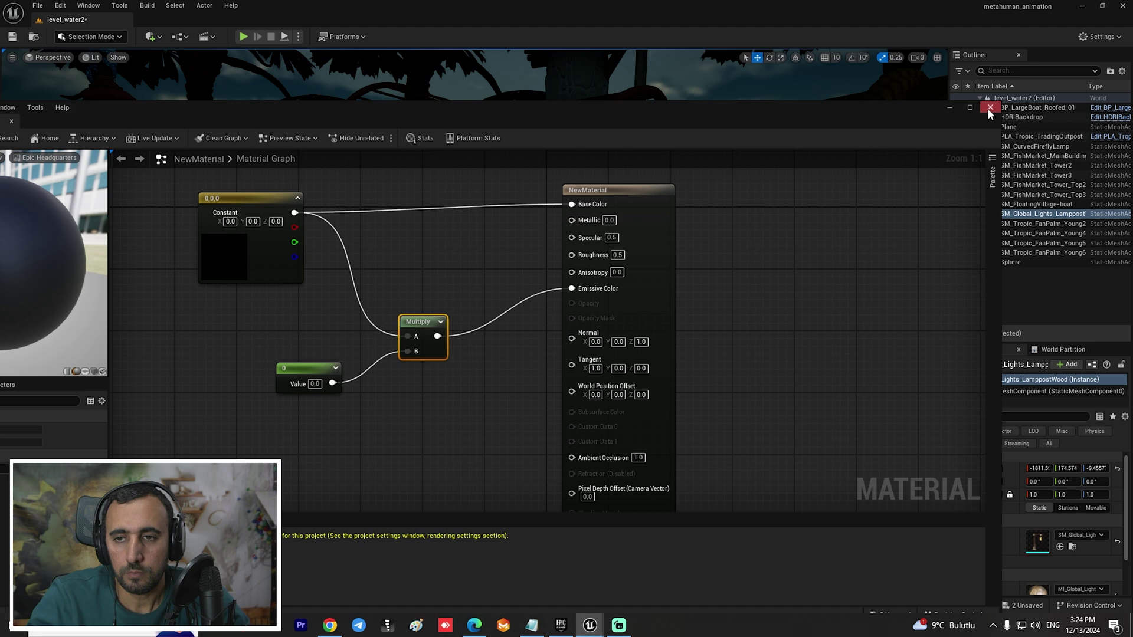
click(989, 110)
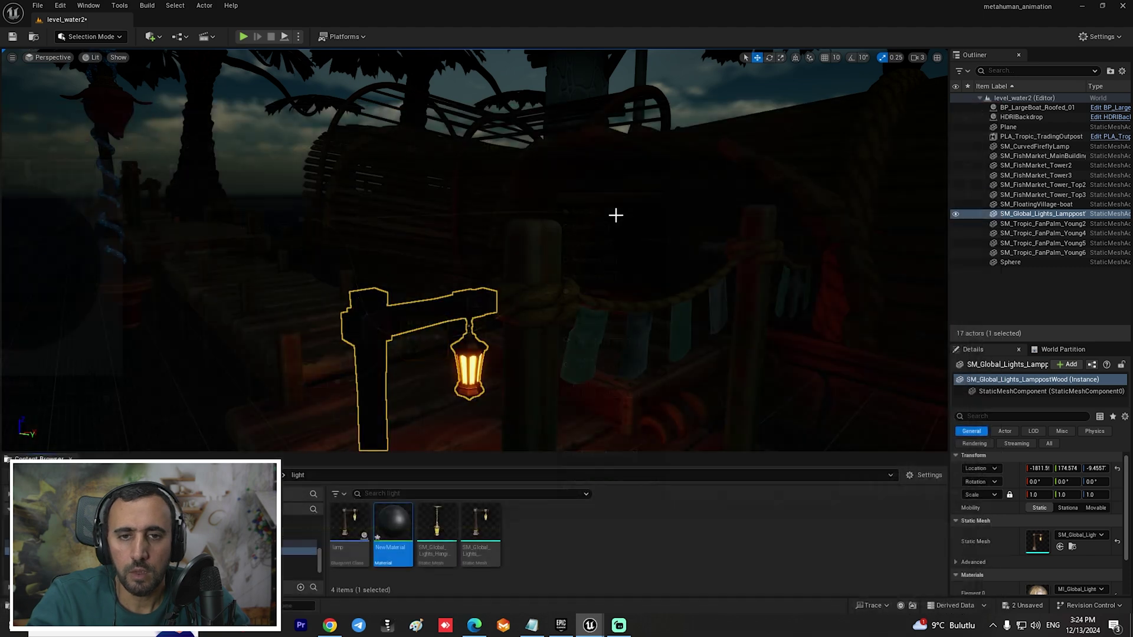
Add a Cube shape to the dock scene near the wooden walkway and frame it in the view.
right_drag(614, 215, 663, 312)
scroll(236, 87, down, 5)
click(152, 38)
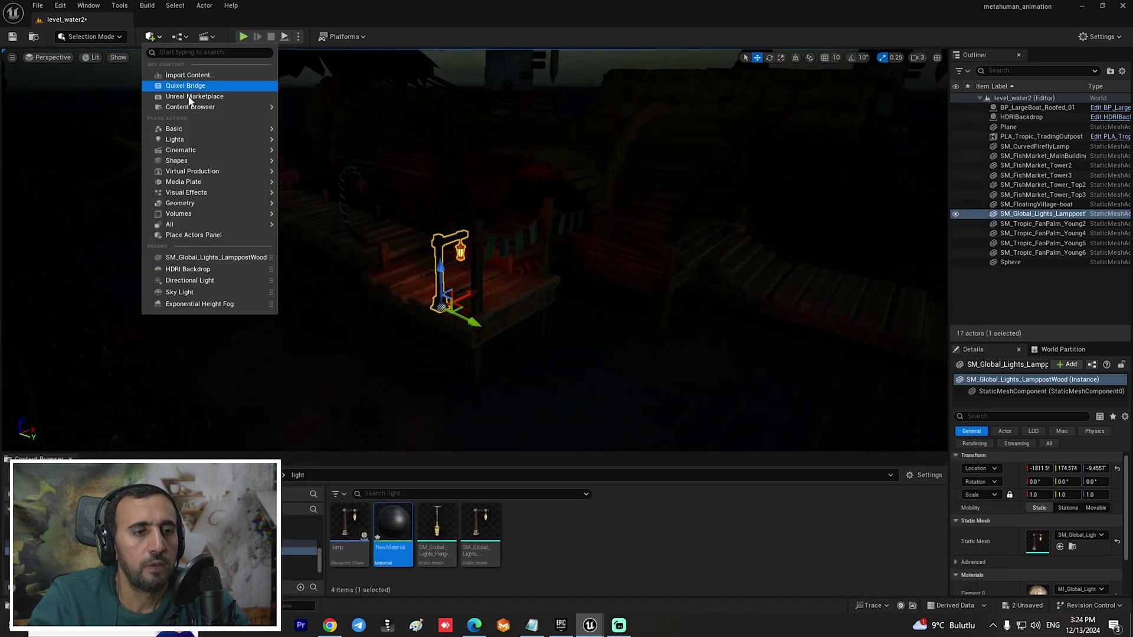
mouse_move(189, 154)
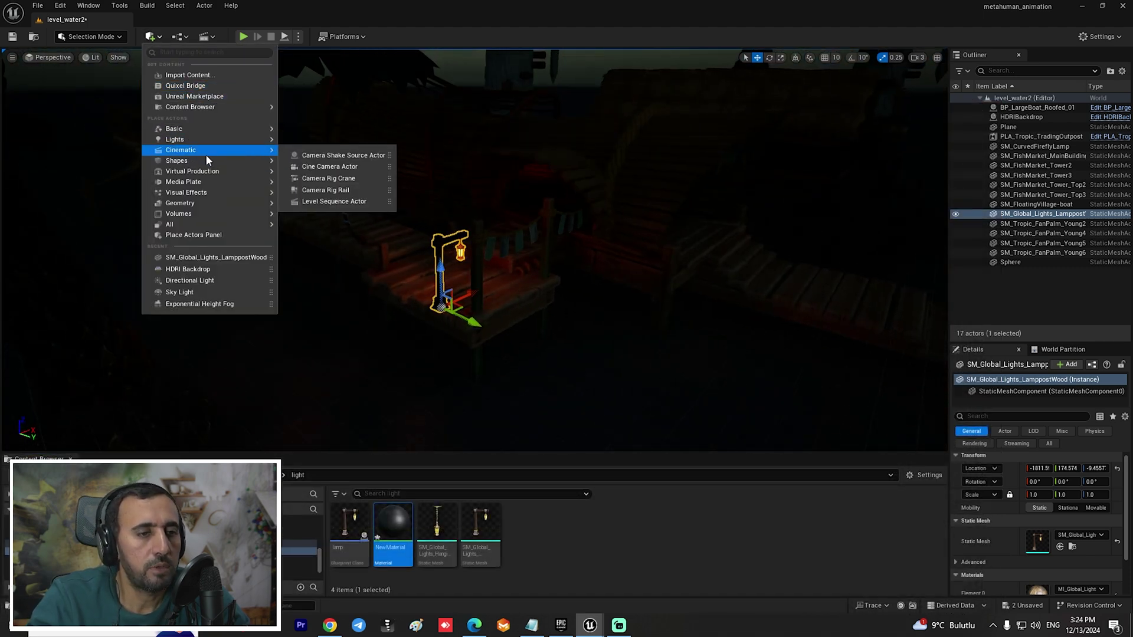
mouse_move(235, 160)
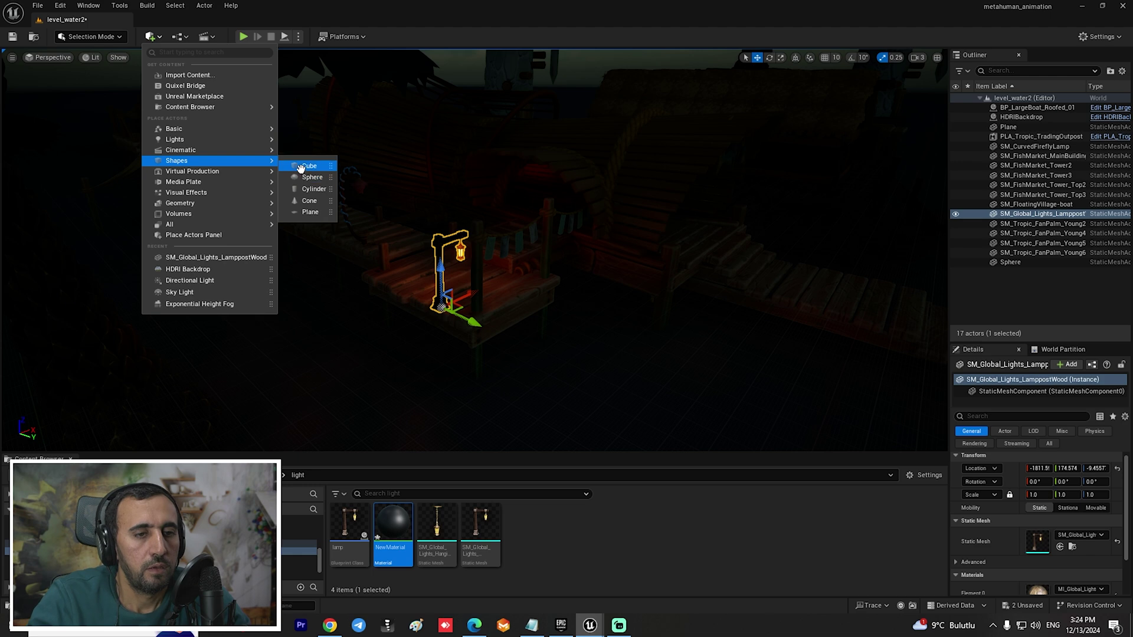
drag(303, 175, 399, 190)
key(f)
alt+right_drag(475, 369, 401, 369)
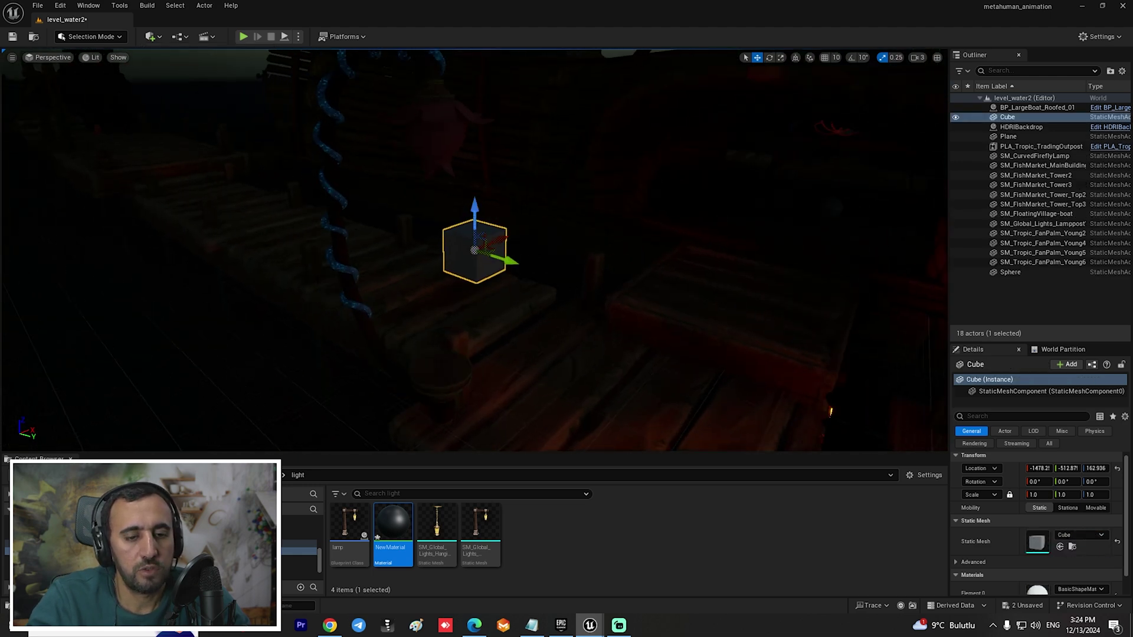
Create a material instance from NewMaterial and save all modified assets.
right_click(394, 526)
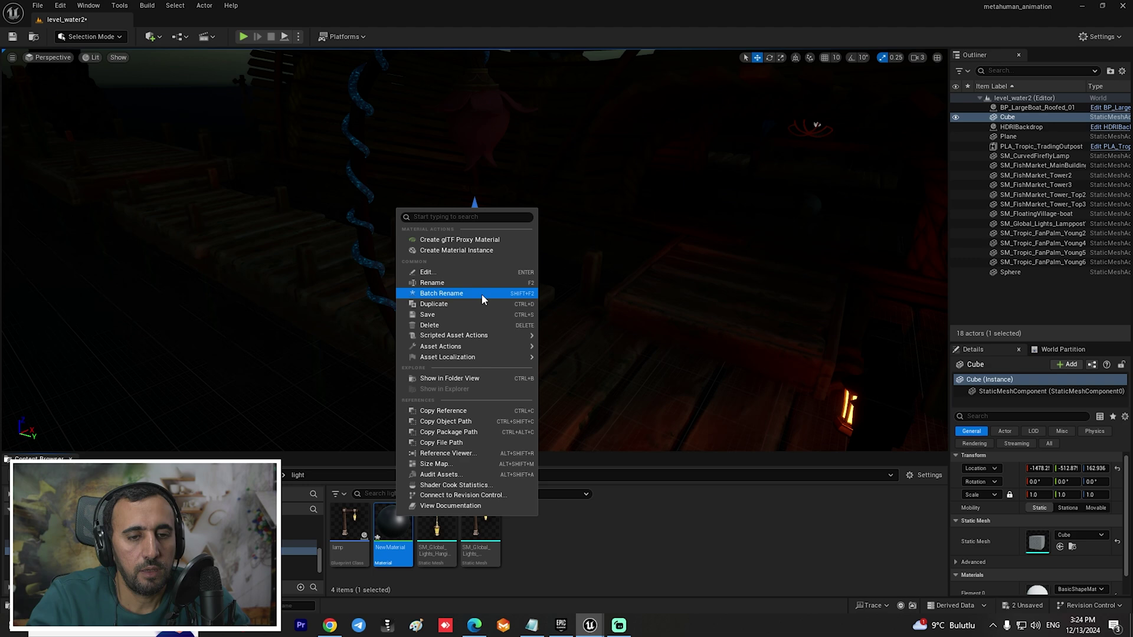
click(483, 253)
key(ctrl+shift+s)
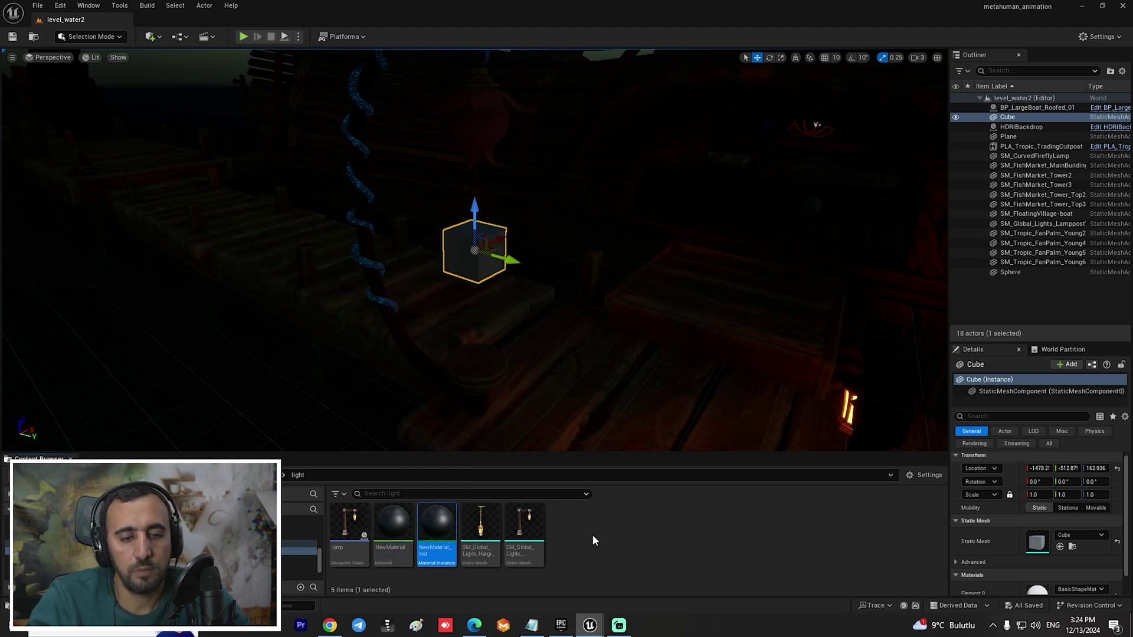
click(446, 527)
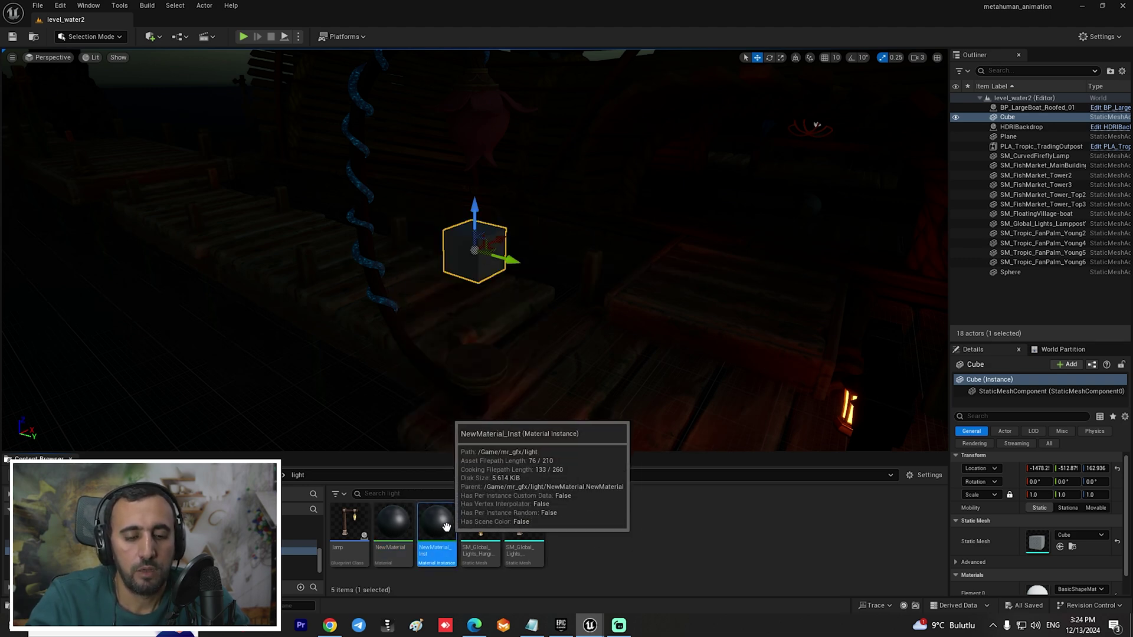
right_click(446, 527)
key(Escape)
Convert the scalar constant and the colour vector in NewMaterial to parameters, apply the material and close its editor.
double_click(393, 522)
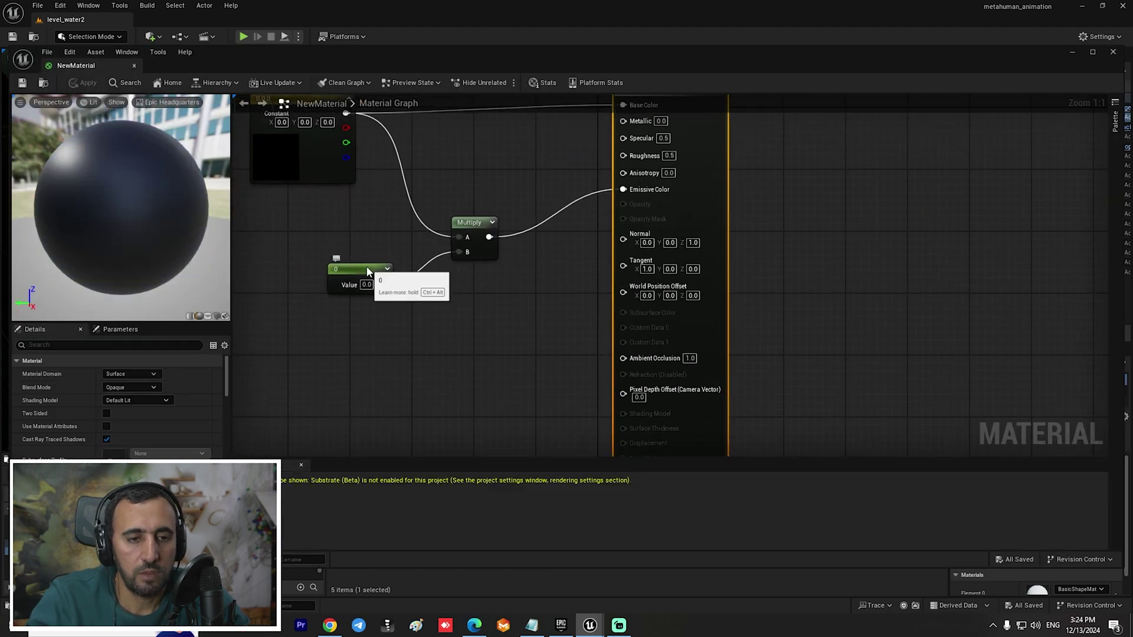
right_click(377, 274)
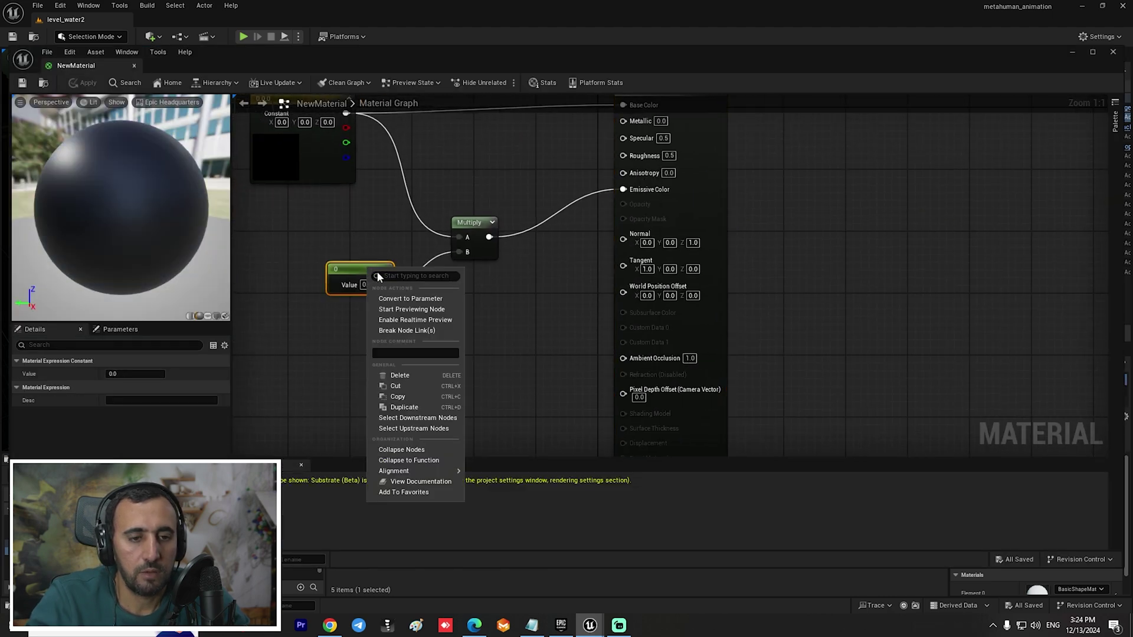
click(430, 298)
click(306, 171)
right_click(306, 171)
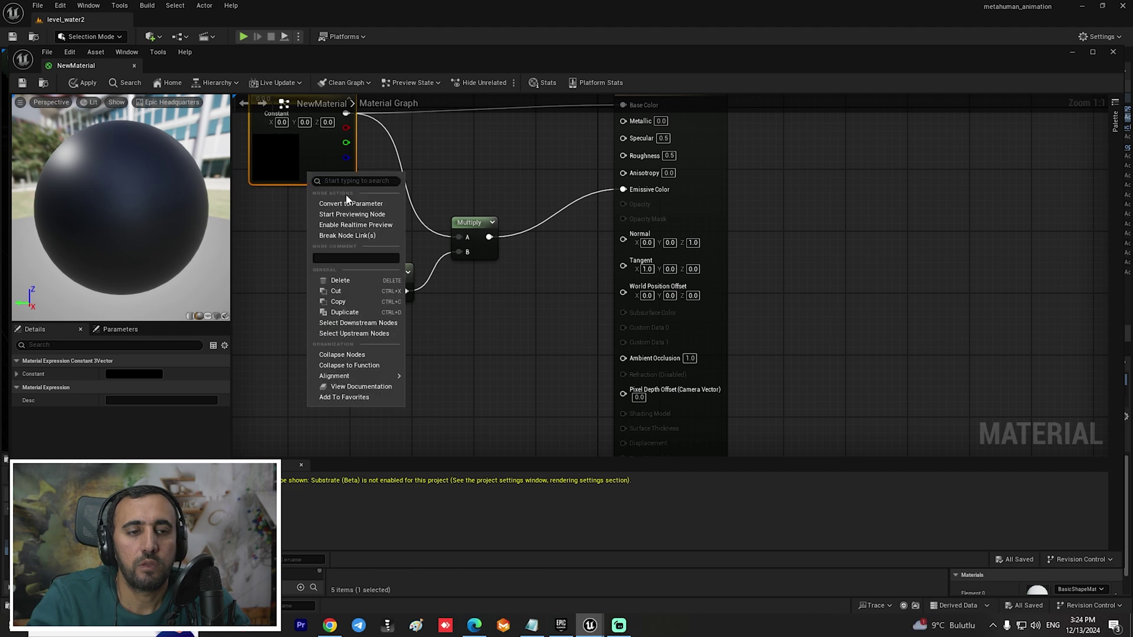
click(416, 266)
click(88, 82)
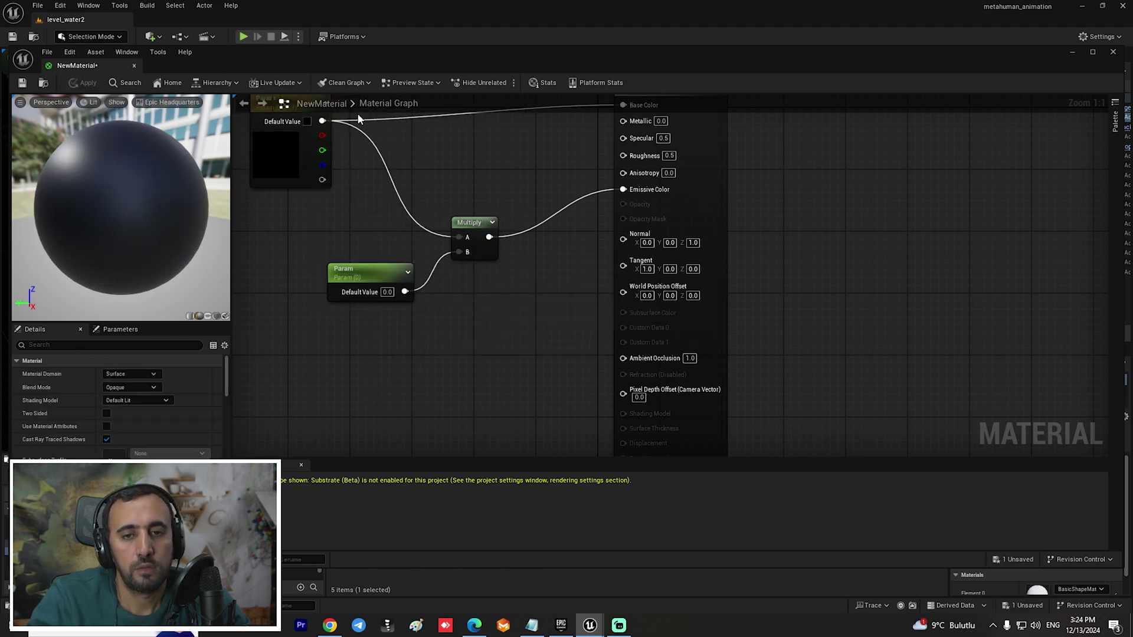
click(135, 65)
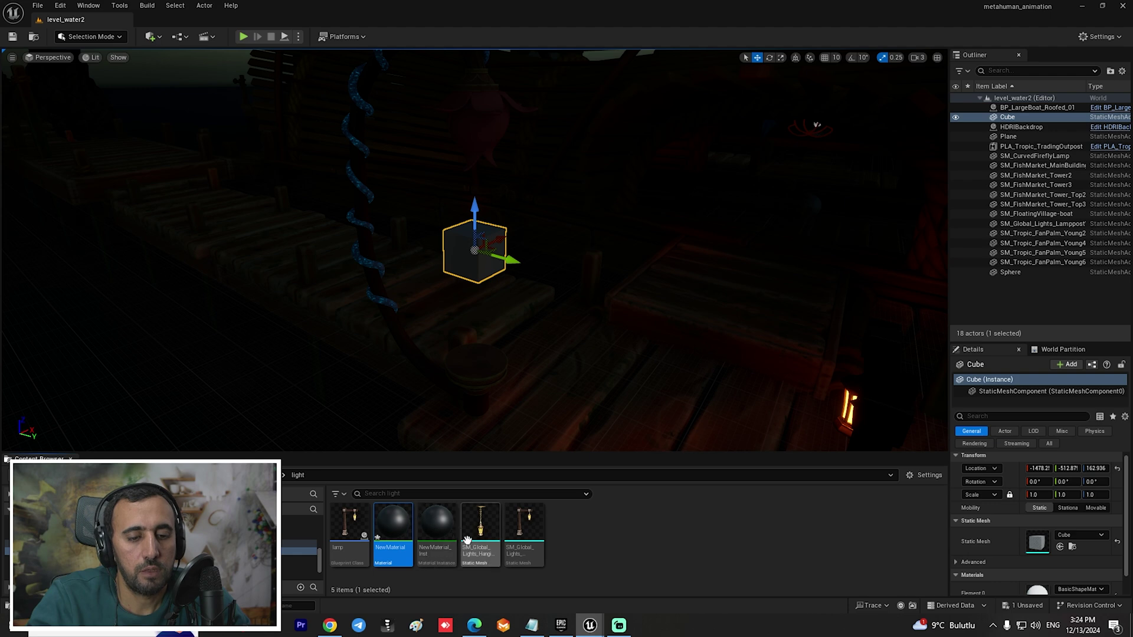
Apply NewMaterial_Inst to the cube and open the instance for editing beside the level view.
click(447, 526)
drag(446, 527, 470, 264)
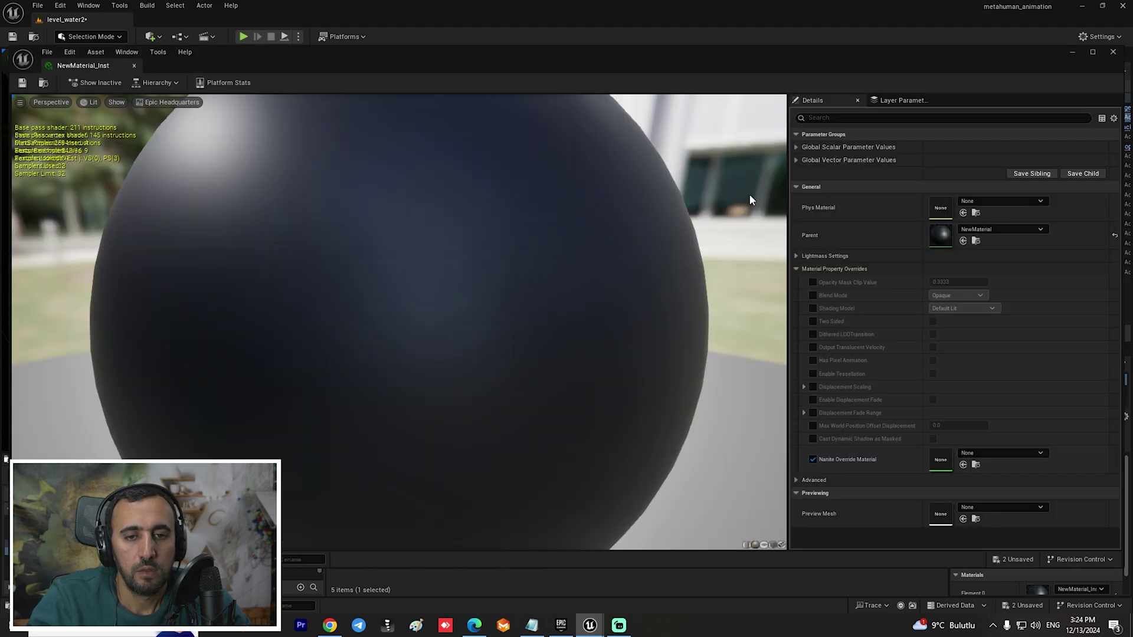
drag(862, 57, 619, 239)
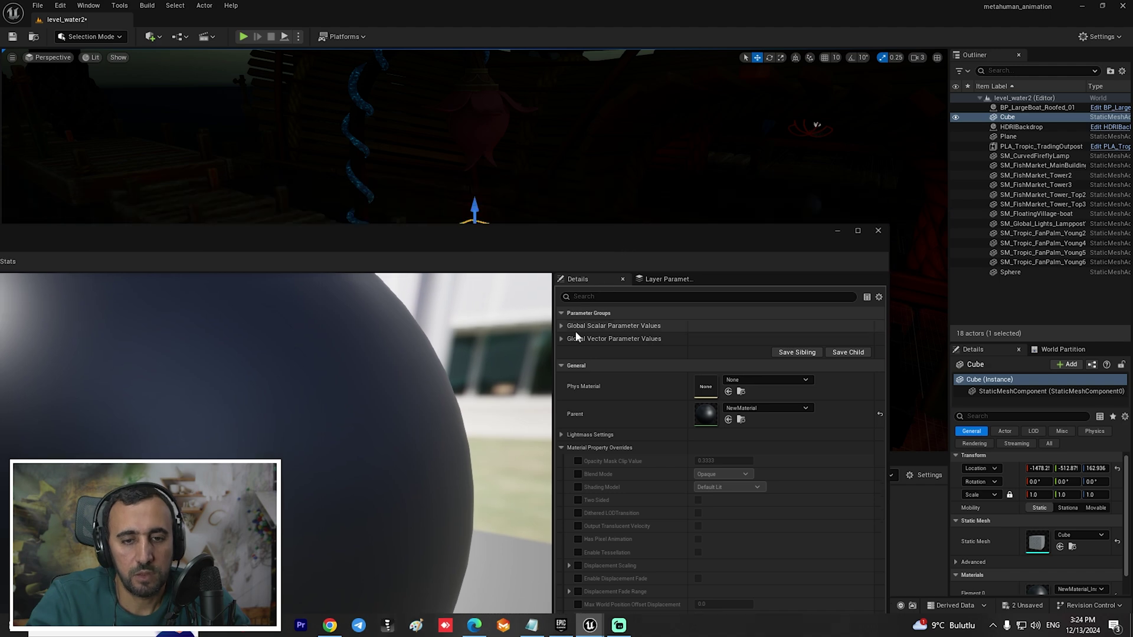
Enable the scalar Param override in the material instance and raise its value to about 984.
click(562, 326)
click(578, 339)
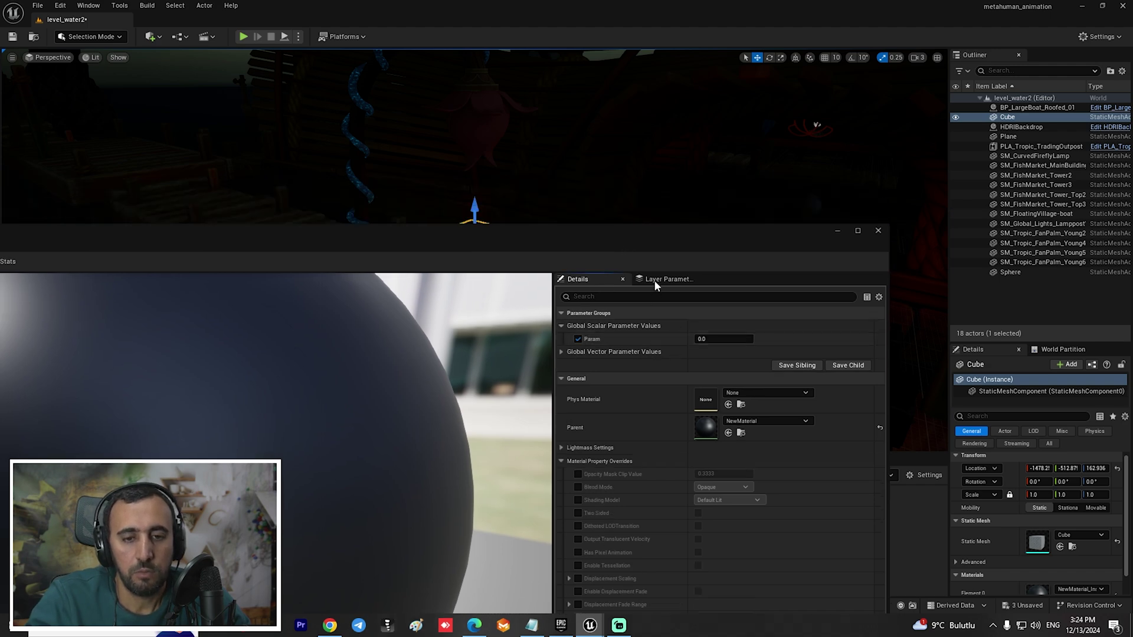
drag(642, 245, 493, 373)
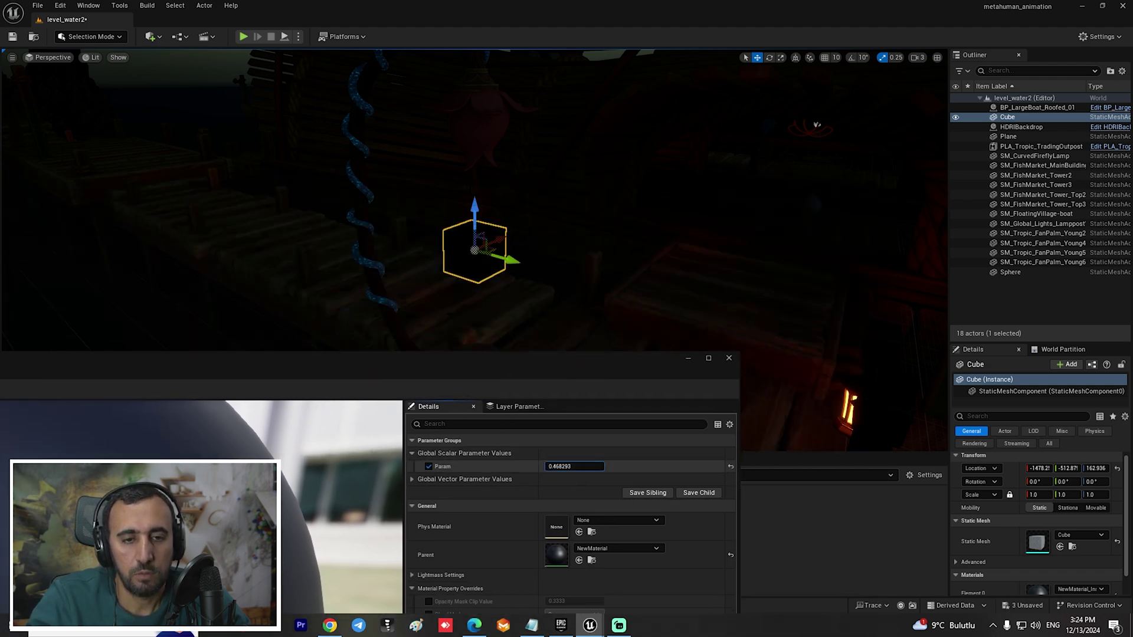
drag(573, 467, 603, 466)
Enable the vector Param override and set its colour to a pale greenish white, hex sRGB F6FFEBFF.
click(413, 479)
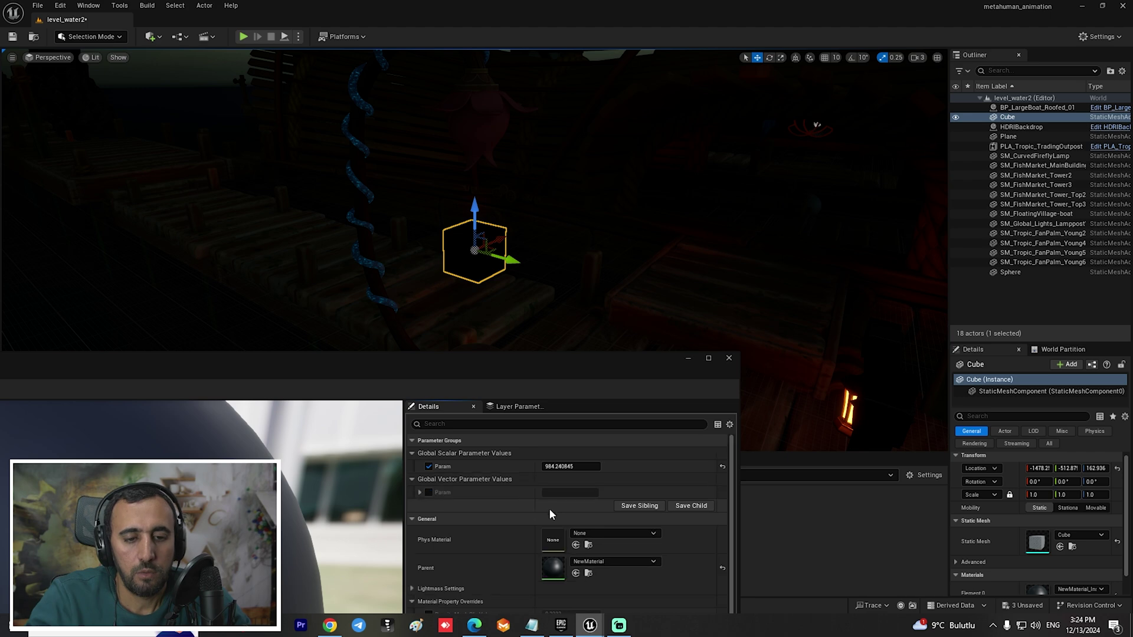
click(568, 494)
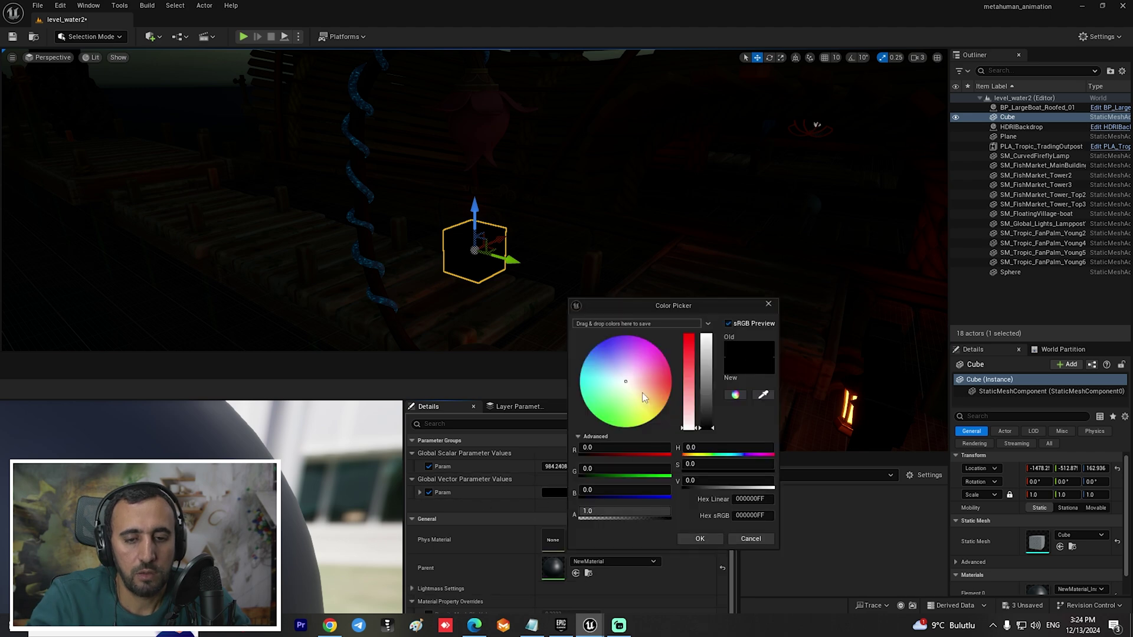
drag(642, 391, 620, 387)
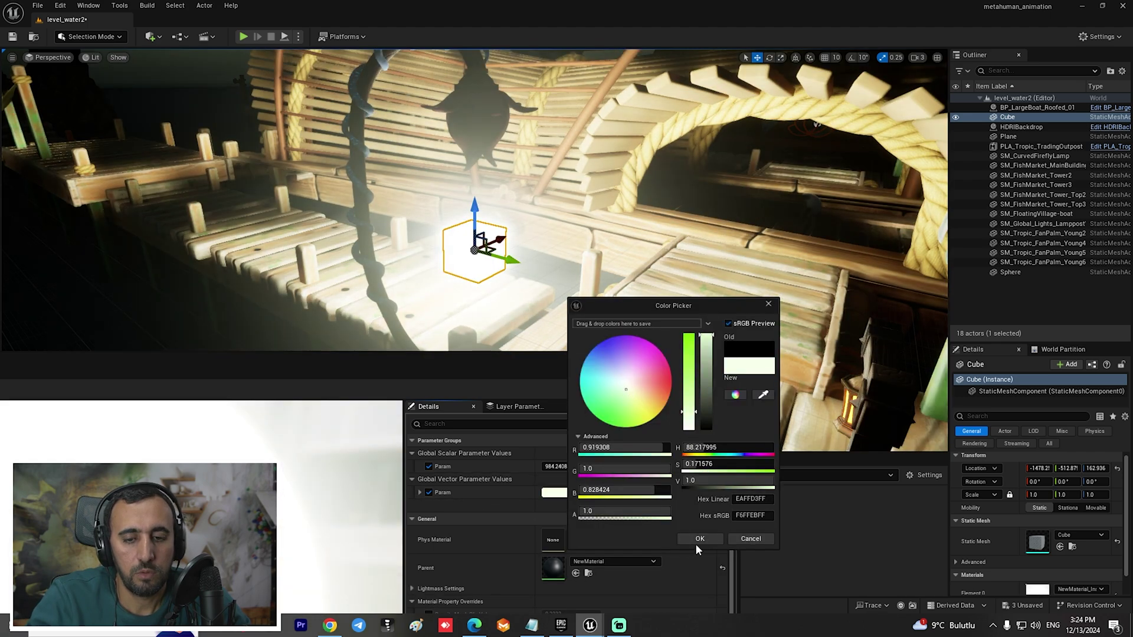
click(699, 539)
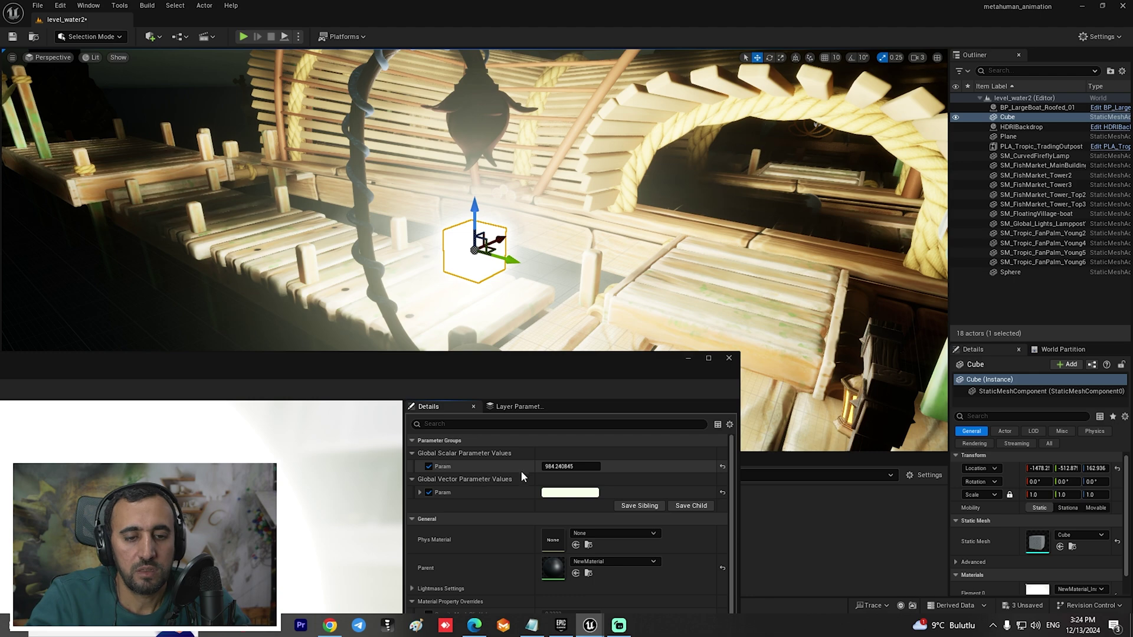
Set the material instance's scalar Param to 1 with the cube in view.
mouse_move(567, 466)
mouse_down()
mouse_move(484, 467)
mouse_move(556, 466)
mouse_up()
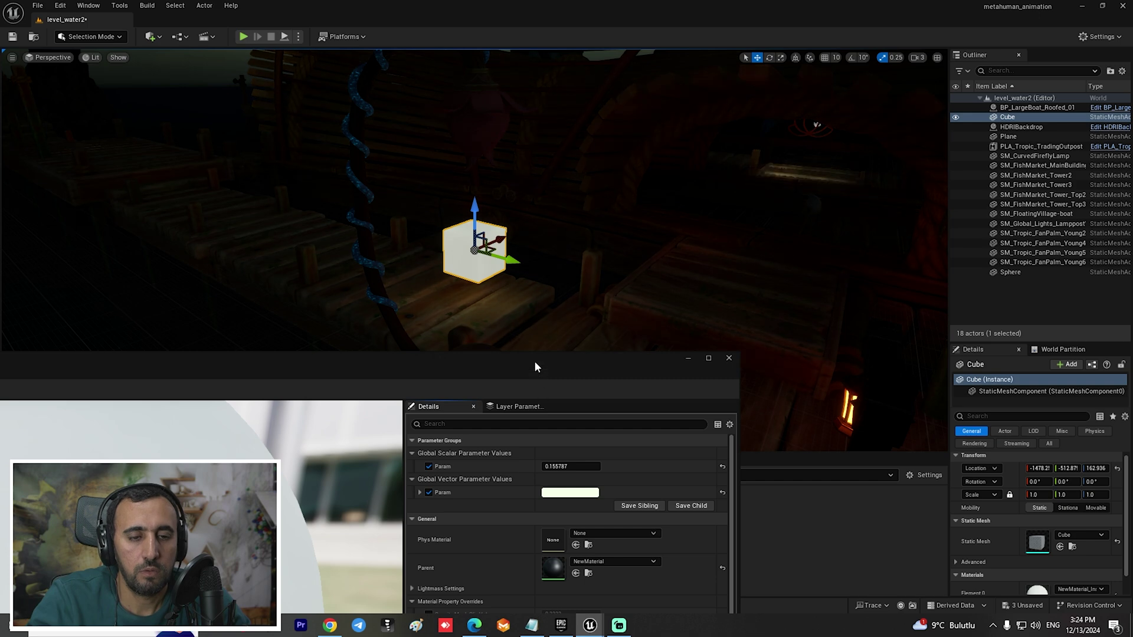
drag(533, 360, 506, 469)
mouse_move(506, 307)
right_down()
mouse_move(475, 278)
mouse_move(504, 306)
mouse_move(500, 289)
right_up()
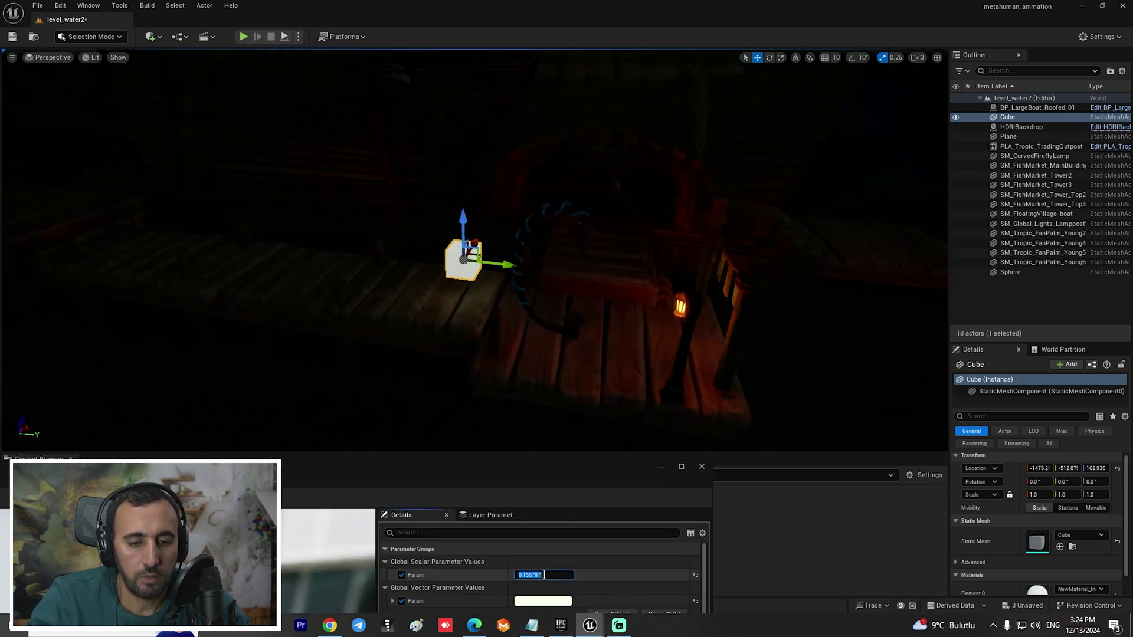
text(1)
key(Return)
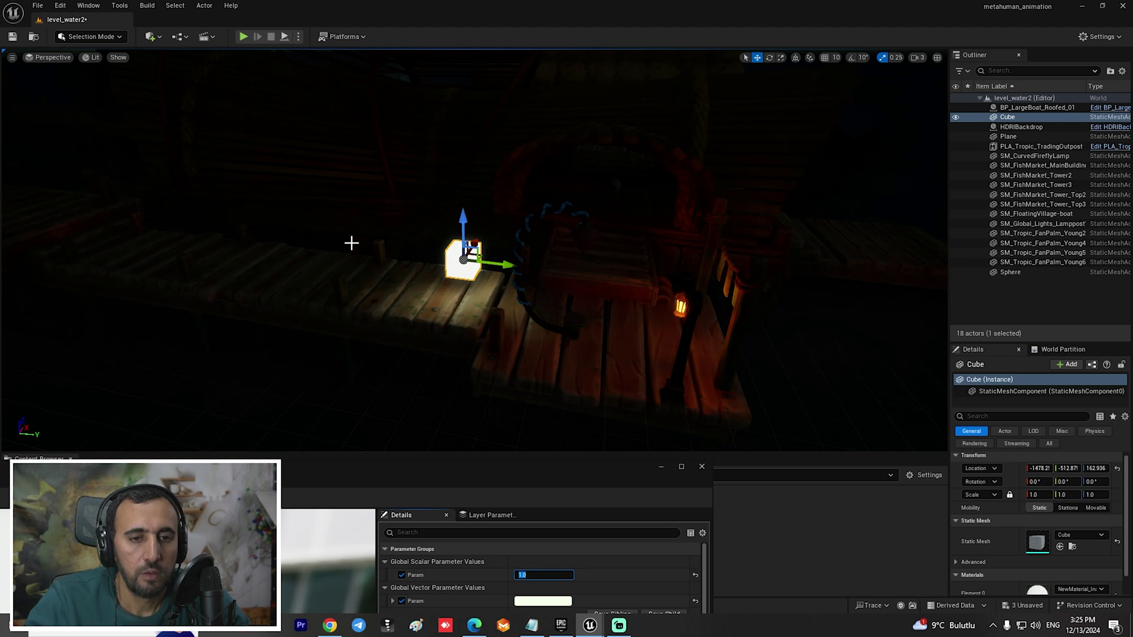
Scale the glowing cube to 12.25 along Y and 4.25 along Z, and move it back to about X -1087.
click(494, 270)
key(r)
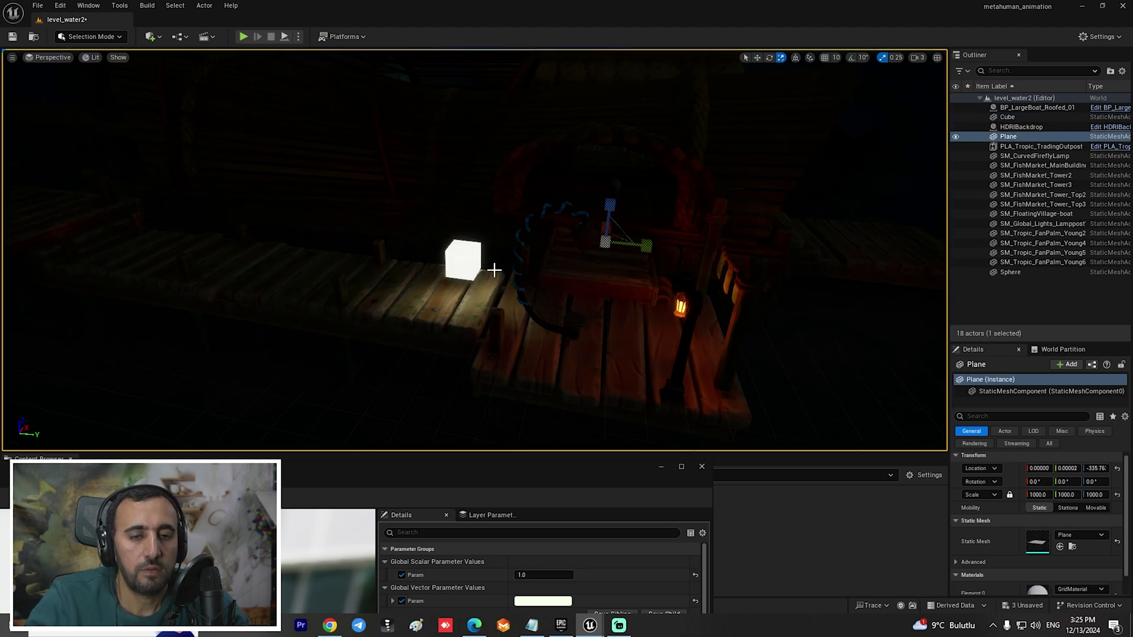
click(483, 272)
drag(501, 265, 590, 277)
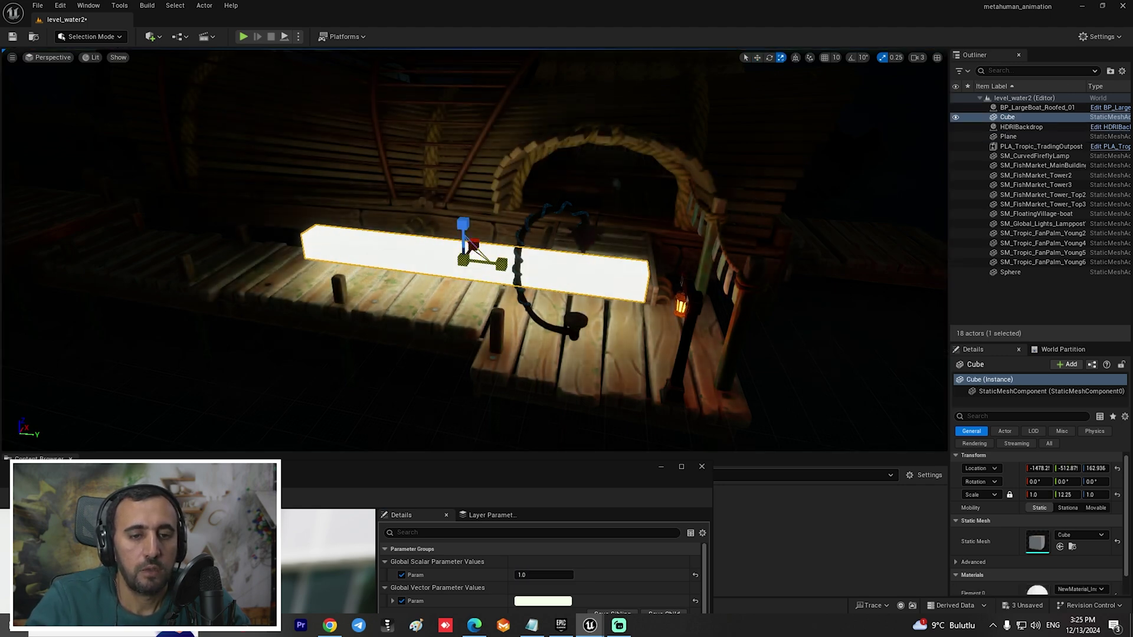
drag(457, 223, 455, 292)
key(w)
drag(478, 239, 503, 206)
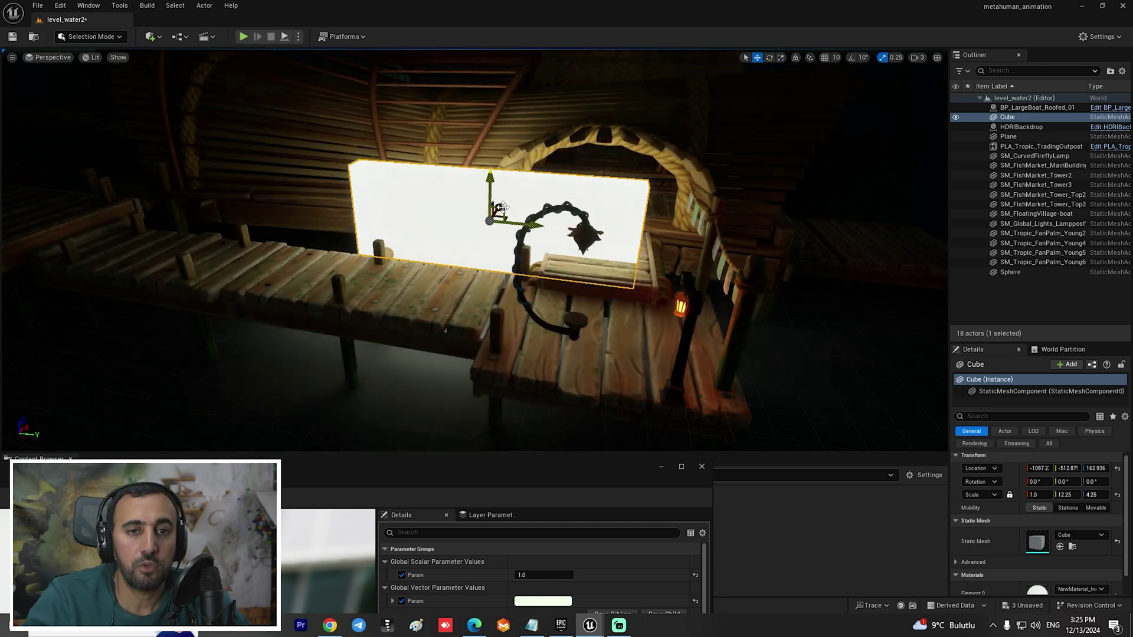
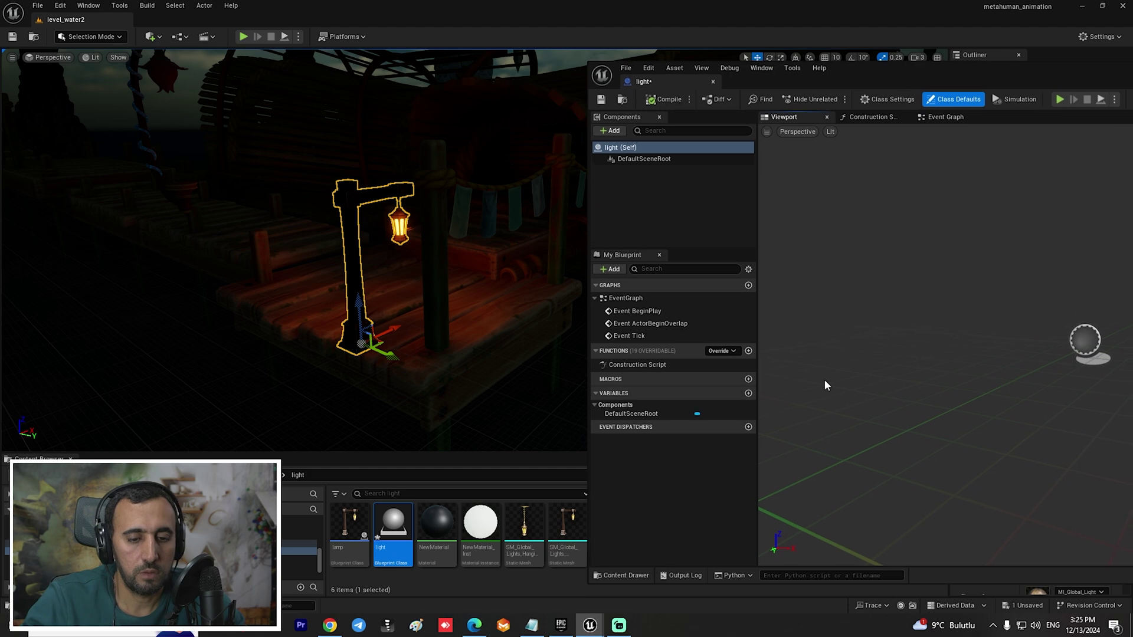
Add the SM_Global_Lights_LamppostWood mesh and a Point Light component to the light Blueprint.
drag(575, 523, 926, 258)
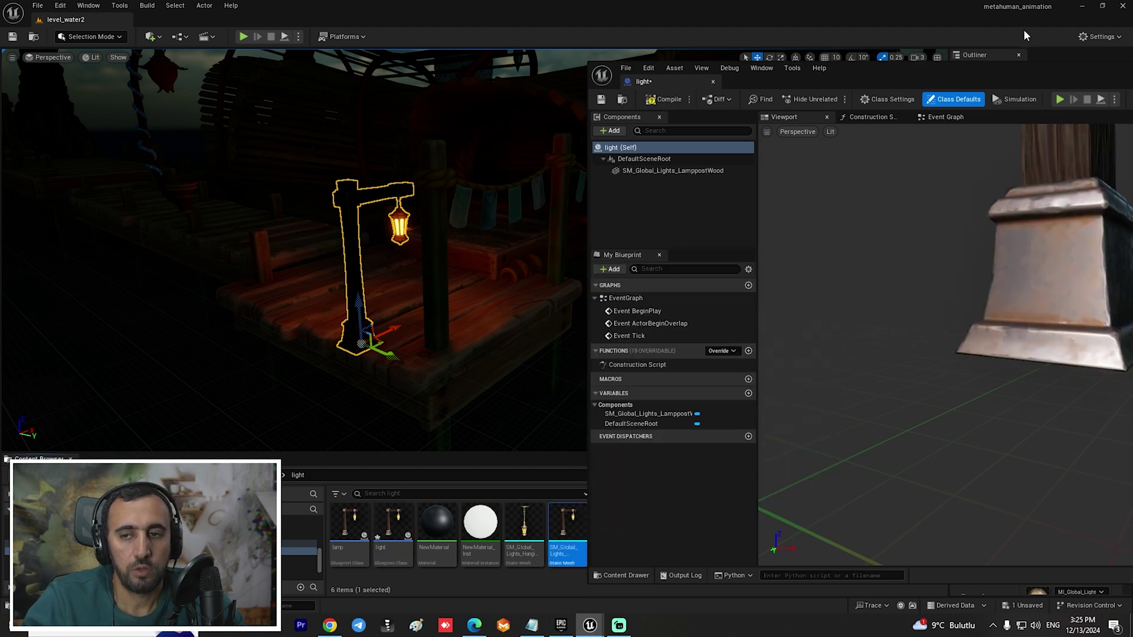
drag(1016, 81, 499, 119)
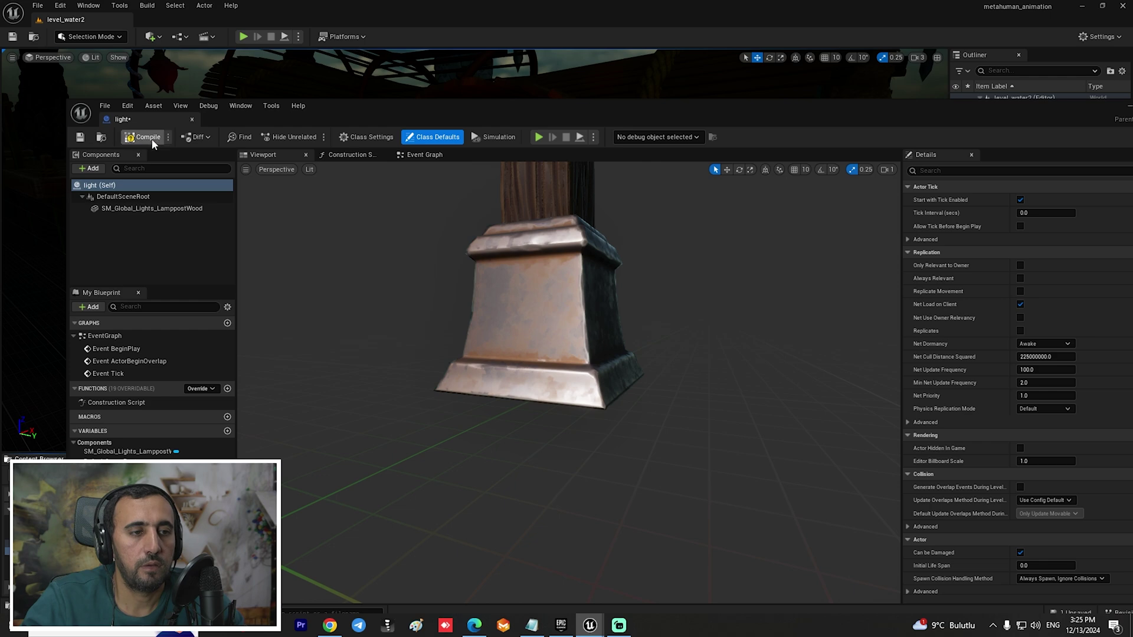
click(90, 169)
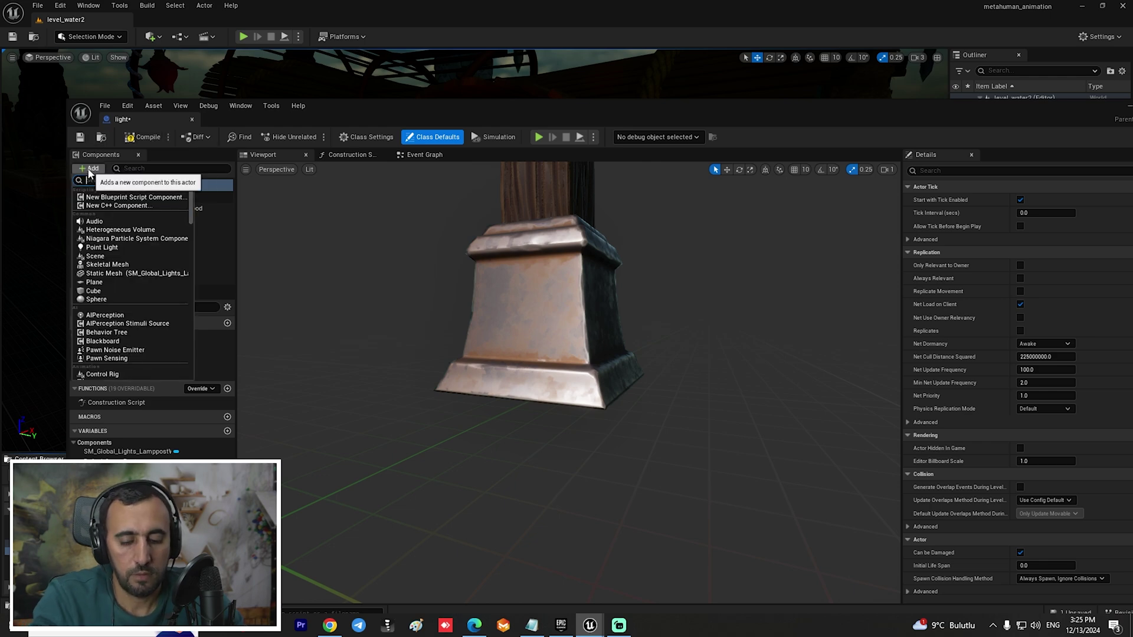
text(light)
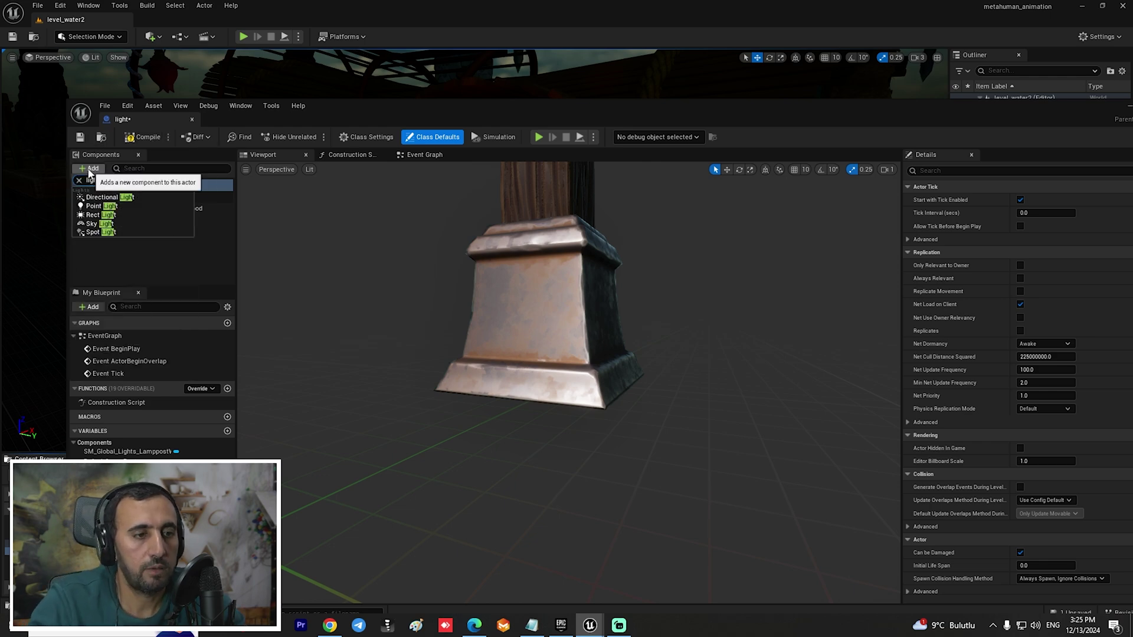
click(109, 206)
Move the point light up beside the hanging lantern, at about X 143 and Z 227.
right_drag(662, 375, 675, 426)
drag(600, 424, 678, 432)
key(f)
scroll(670, 451, down, 4)
drag(571, 362, 616, 434)
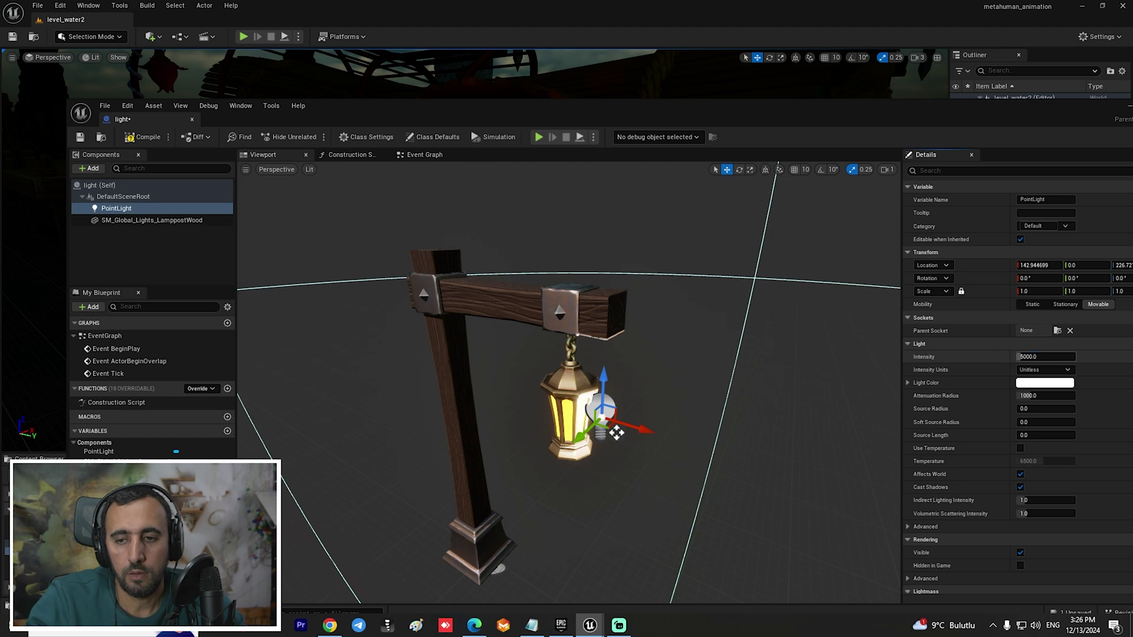
Set the point light's intensity to about 25102 and attenuation radius to about 92, and save the Blueprint.
drag(1045, 356, 1065, 357)
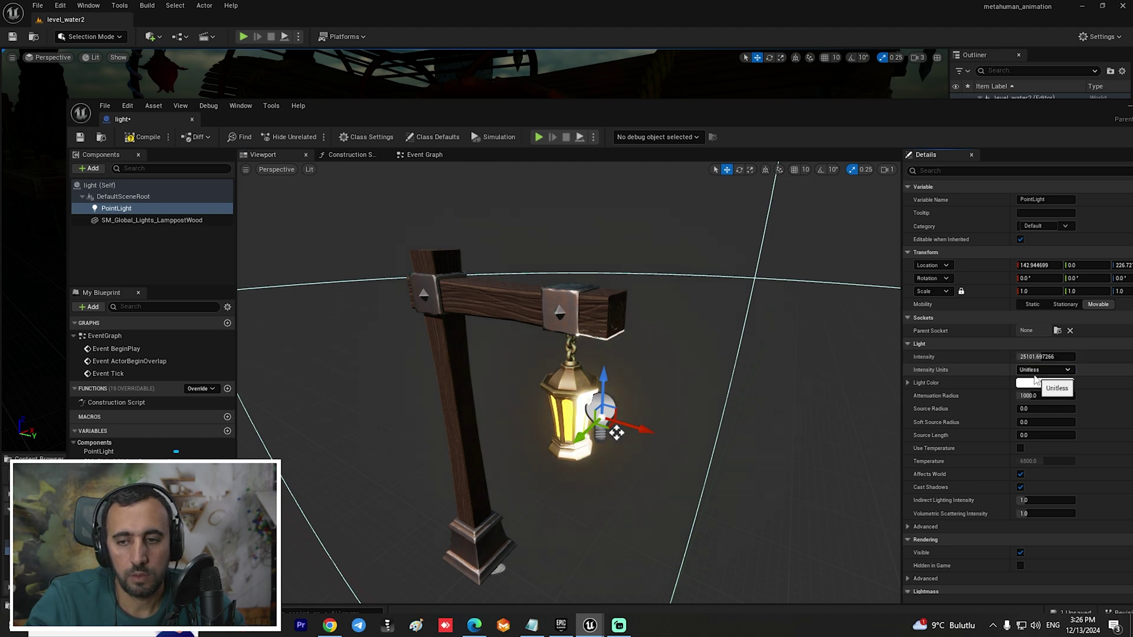
drag(1039, 396, 1016, 395)
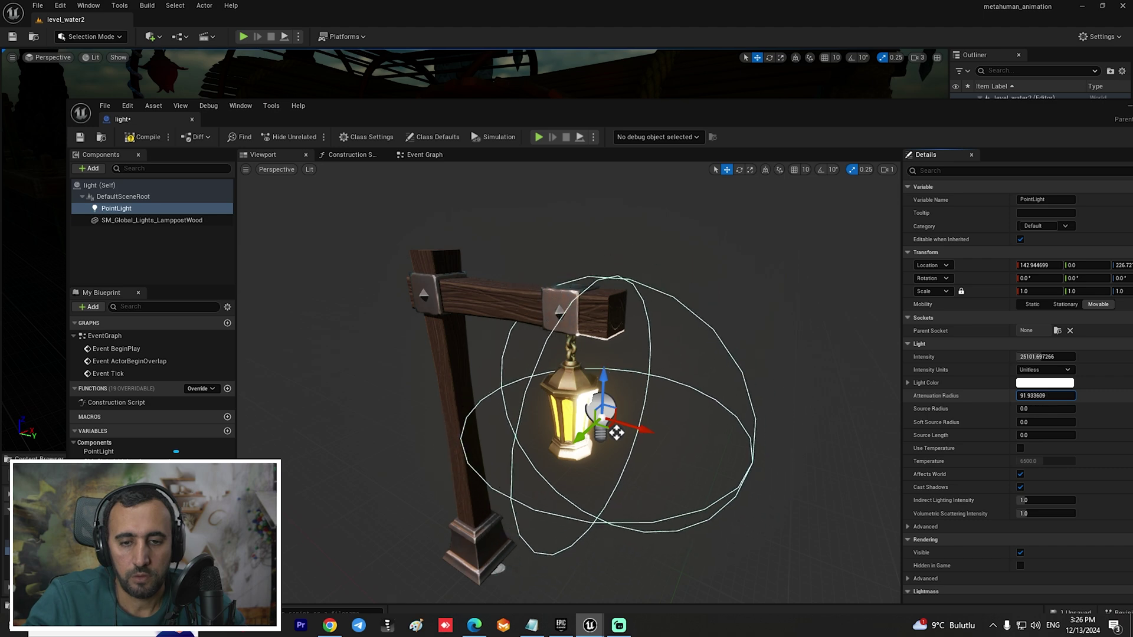
click(81, 138)
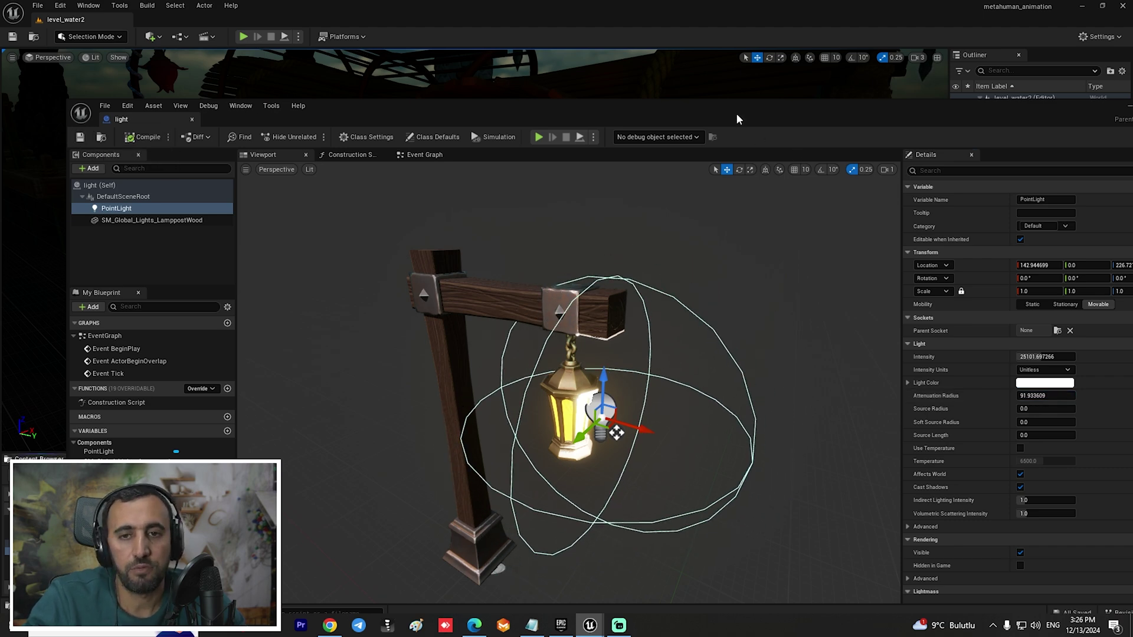
Delete the standalone SM_Global_Lights_LamppostWood mesh from the end of the dock.
drag(735, 118, 607, 382)
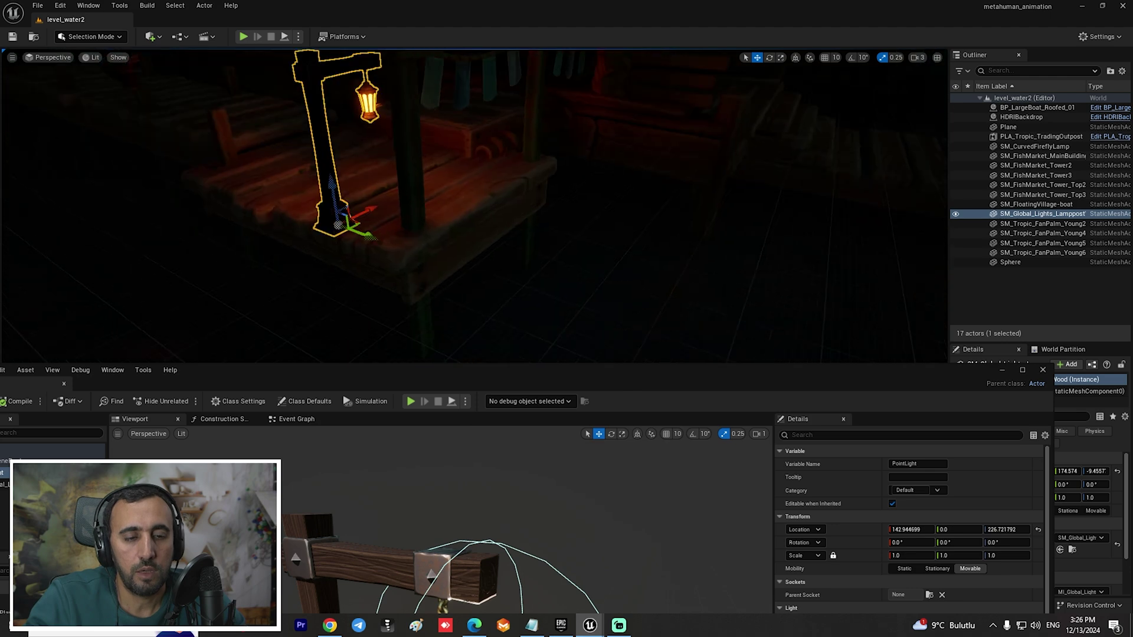
drag(499, 383, 453, 427)
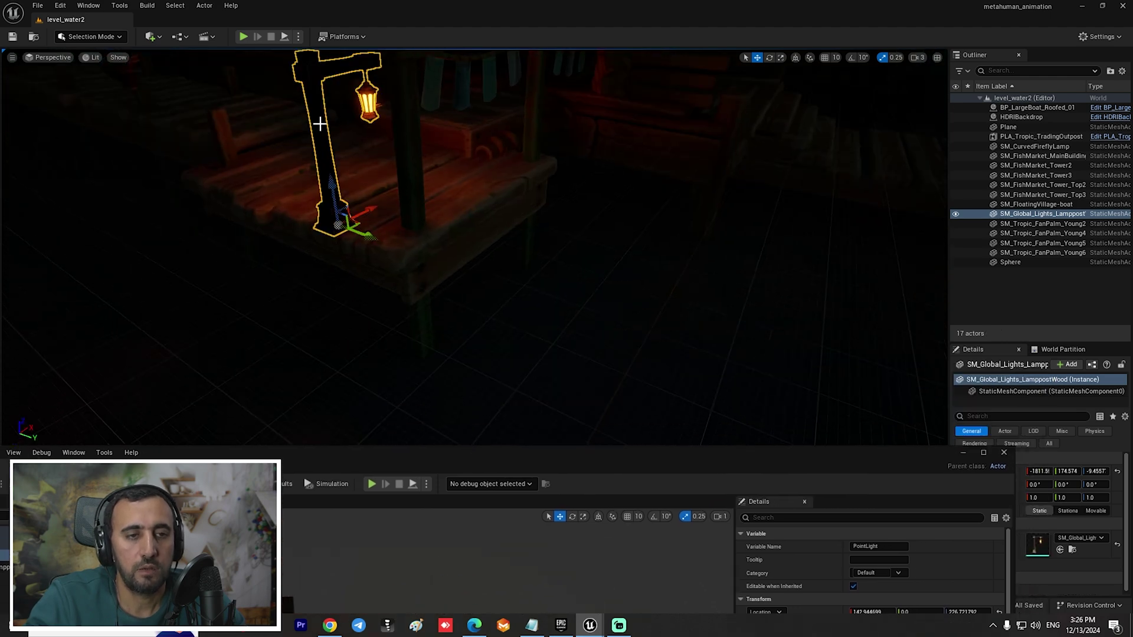
key(Delete)
Place the light Blueprint on the dock's outer corner at about X -1768, Y 145 and Z -5.
drag(400, 462, 943, 74)
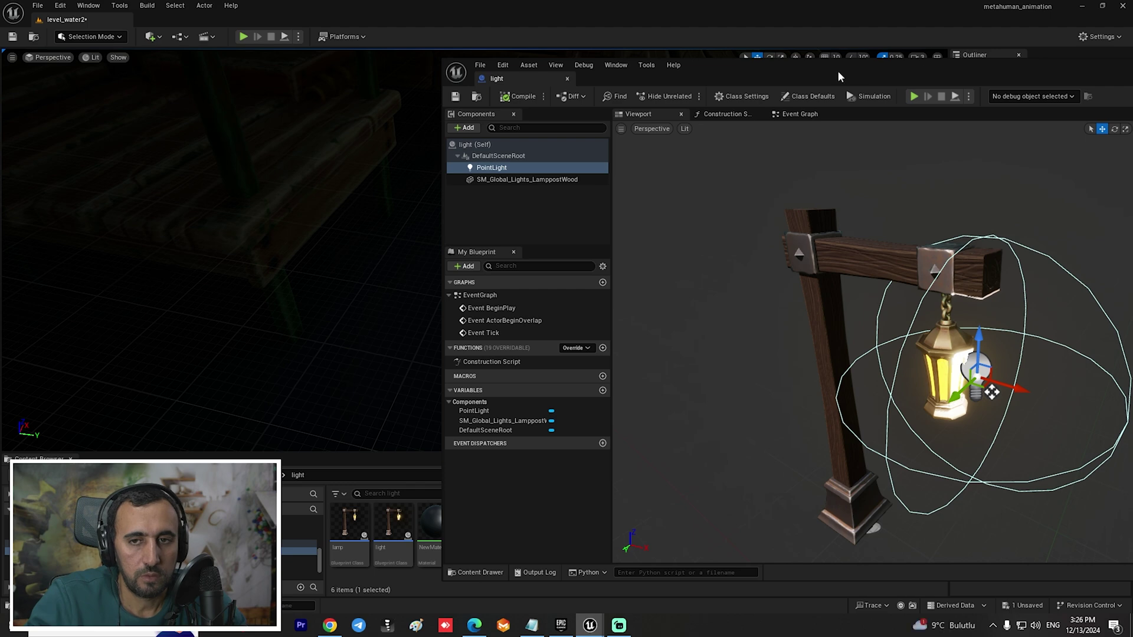
drag(839, 75, 1076, 79)
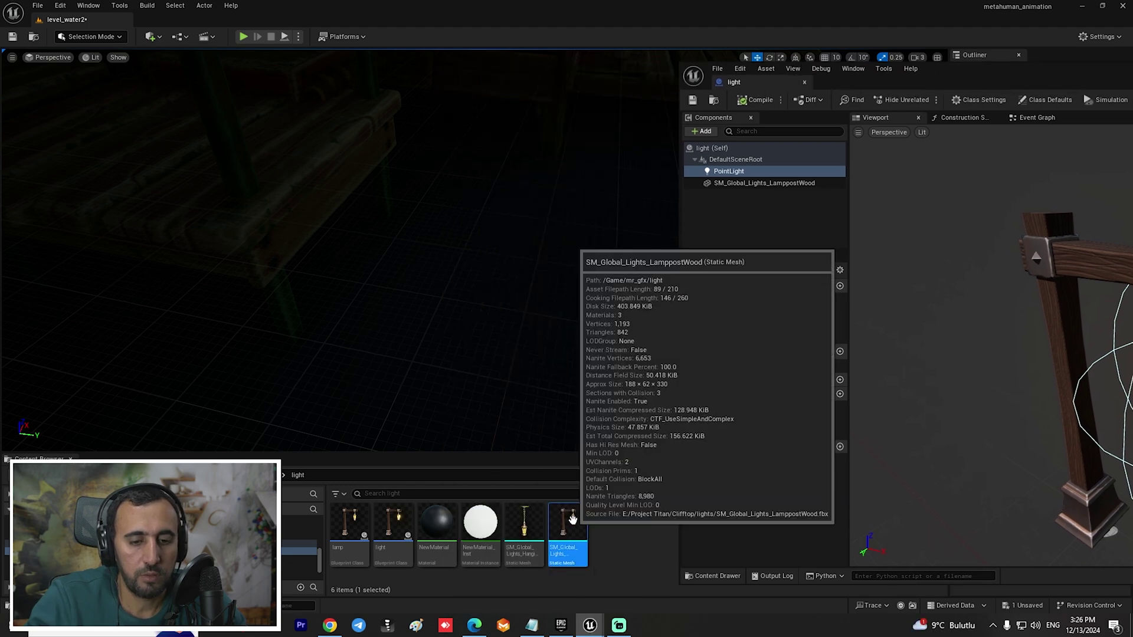
drag(392, 522, 248, 205)
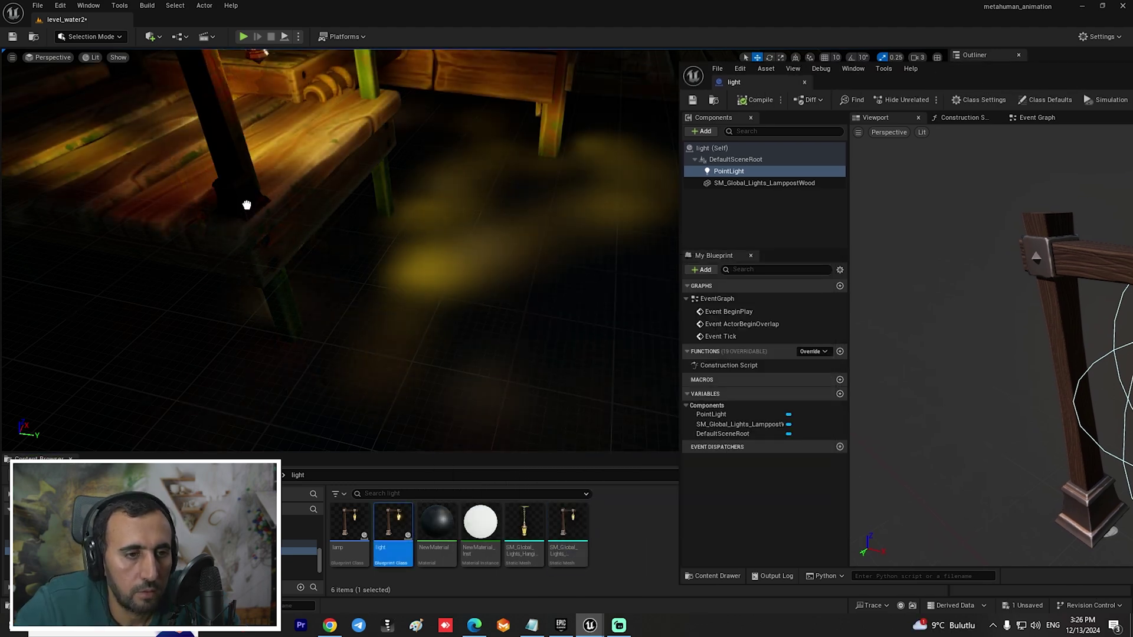
key(s)
mouse_move(491, 303)
right_down()
mouse_move(491, 259)
mouse_move(491, 303)
right_up()
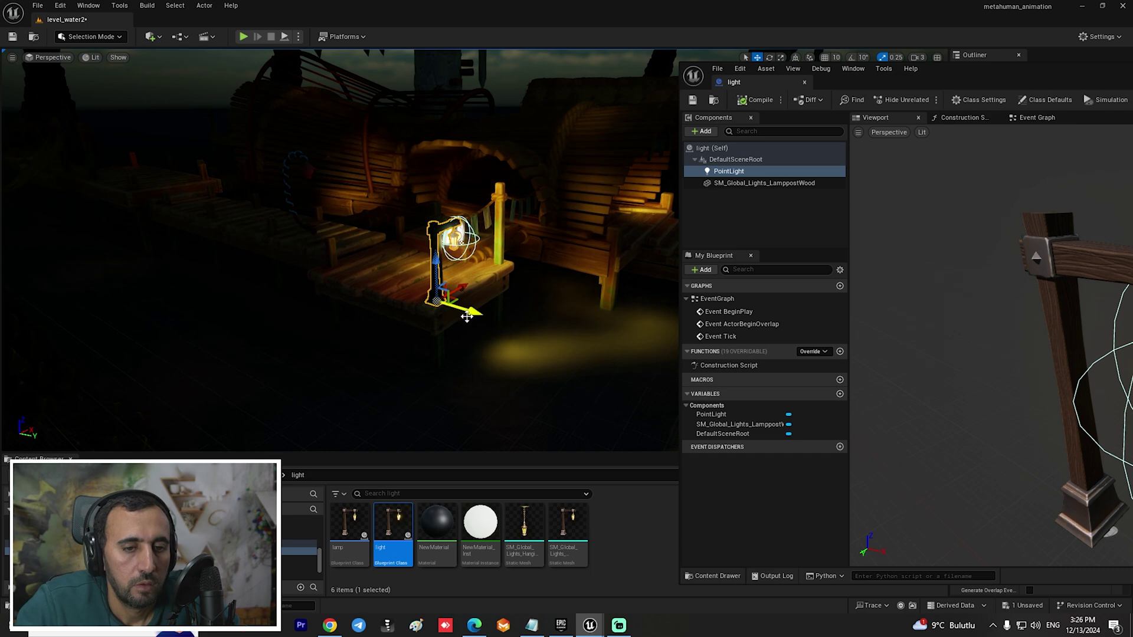
drag(467, 316, 430, 305)
key(f)
right_drag(430, 304, 394, 305)
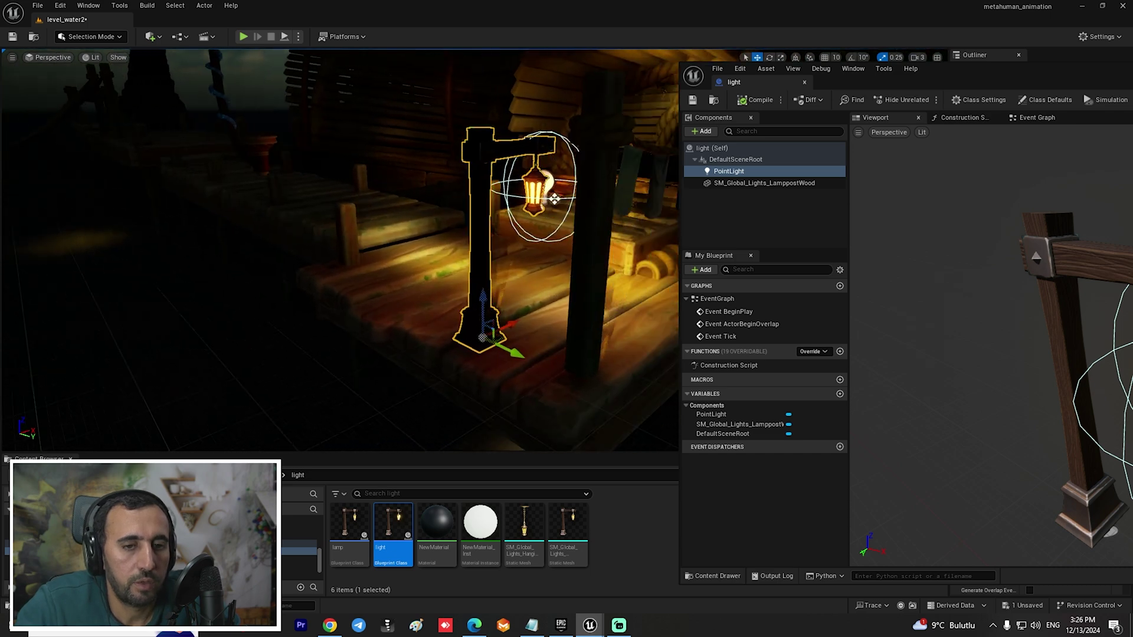
middle_drag(555, 199, 489, 199)
In the light Blueprint, move the point light directly beneath the lantern, at about X 123 and Z 183.
drag(981, 73, 354, 184)
key(ctrl+shift+w)
click(851, 135)
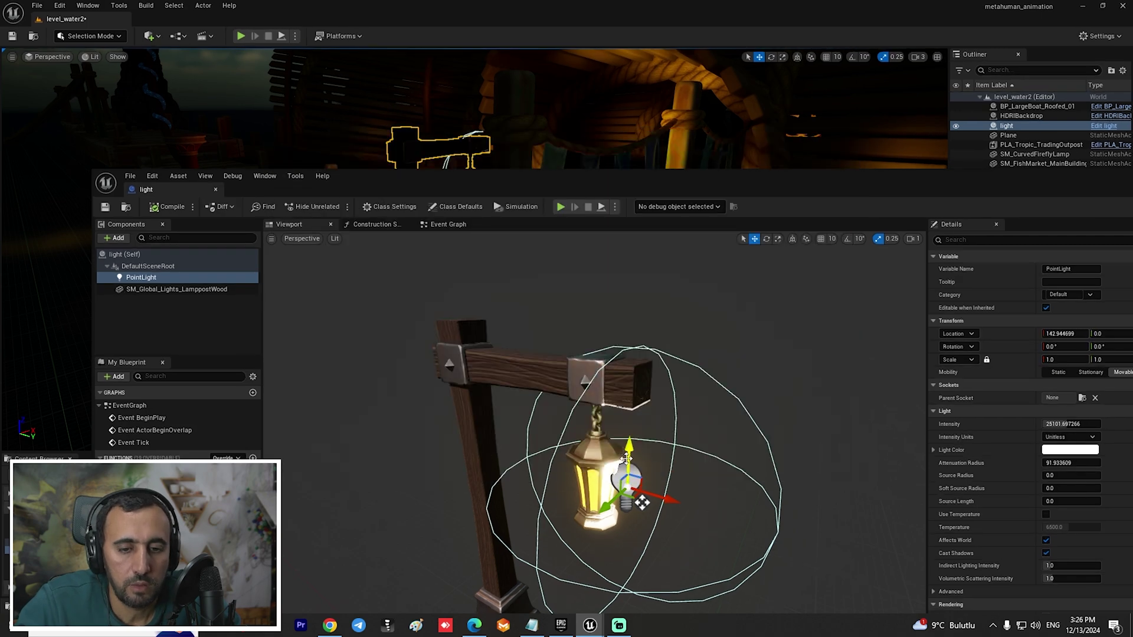
drag(626, 458, 613, 459)
drag(592, 178, 453, 292)
drag(541, 522, 502, 503)
drag(475, 455, 476, 511)
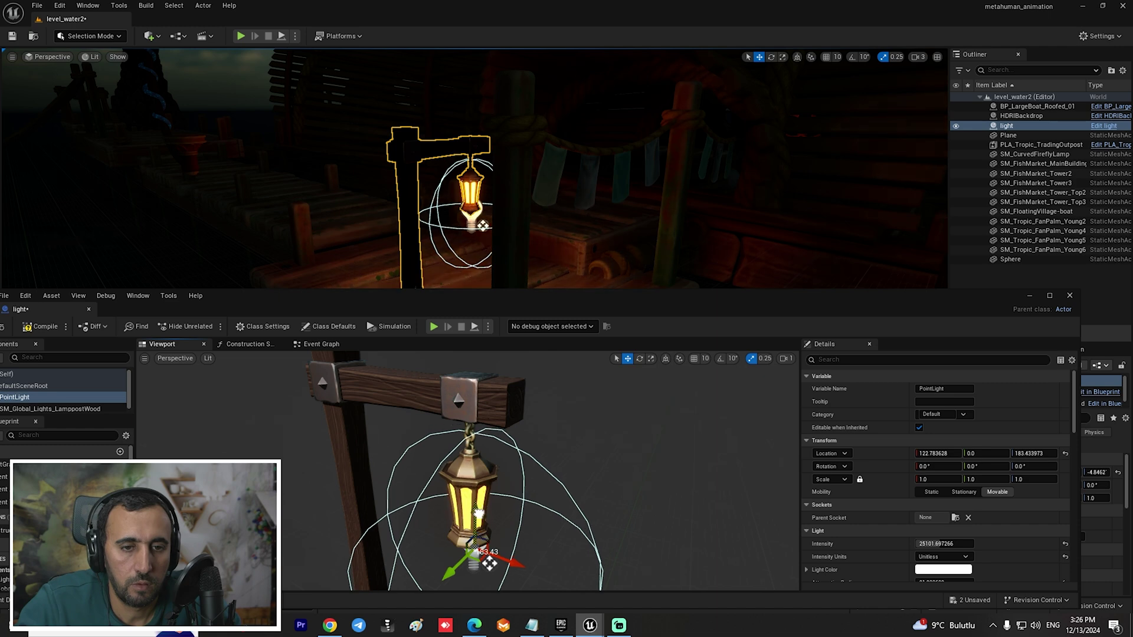
Set the Blueprint point light's intensity to about 6640 and raise the light back up to the lantern.
drag(707, 307, 482, 242)
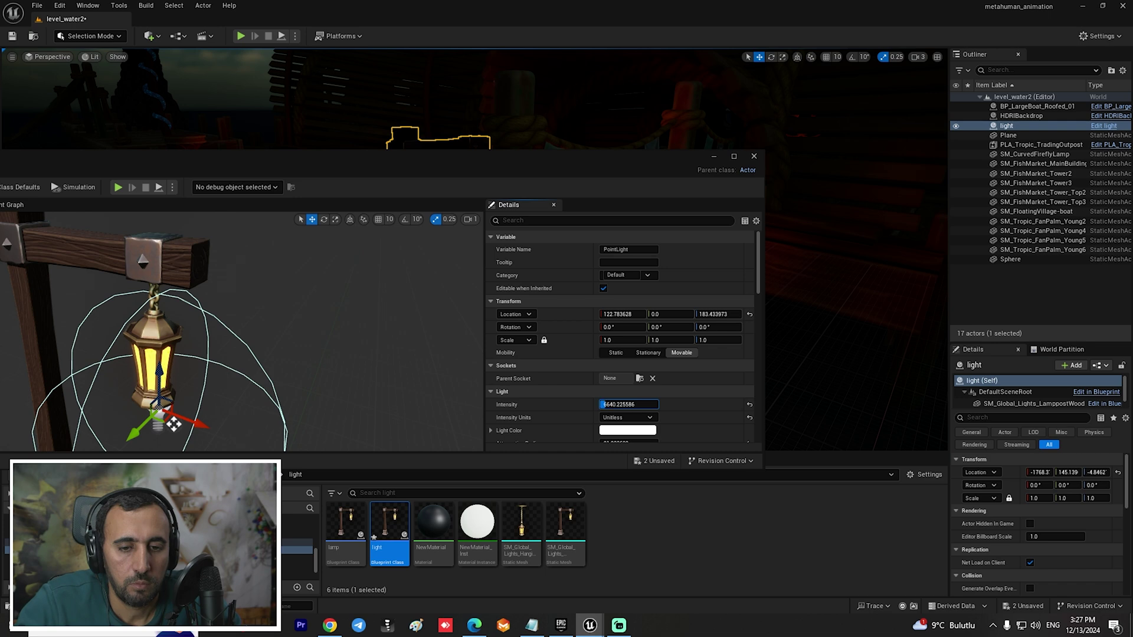
drag(590, 171, 526, 280)
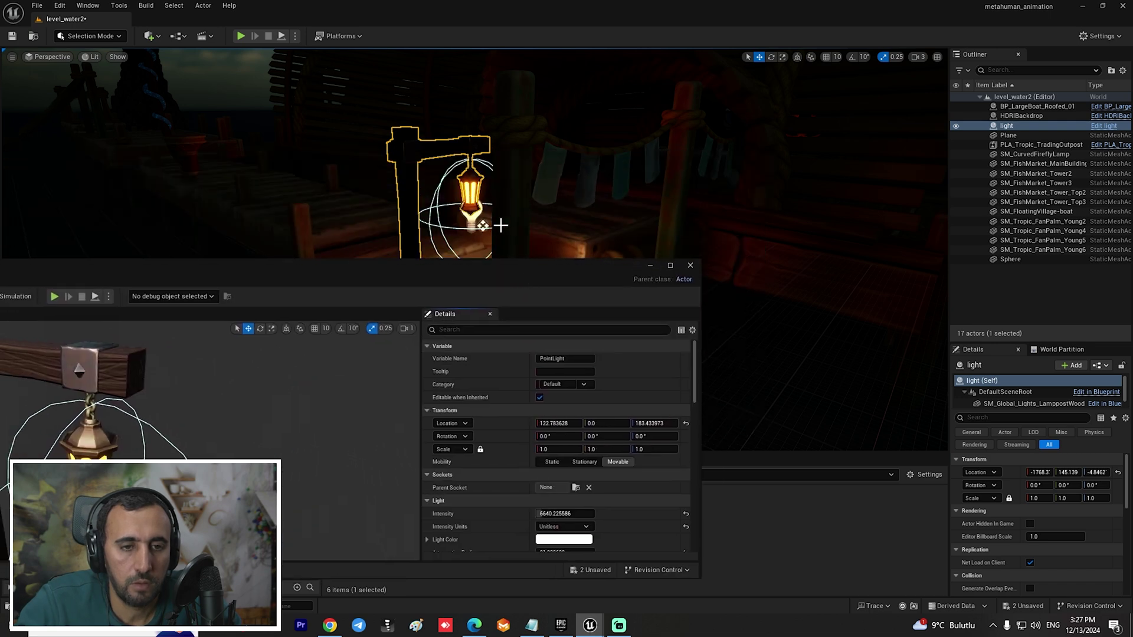
drag(482, 225, 488, 200)
drag(502, 276, 580, 438)
Shift the lamppost to about Y 228 and duplicate it five times along the dock, the last copy near X -1630, Y -2069.
right_drag(531, 295, 521, 301)
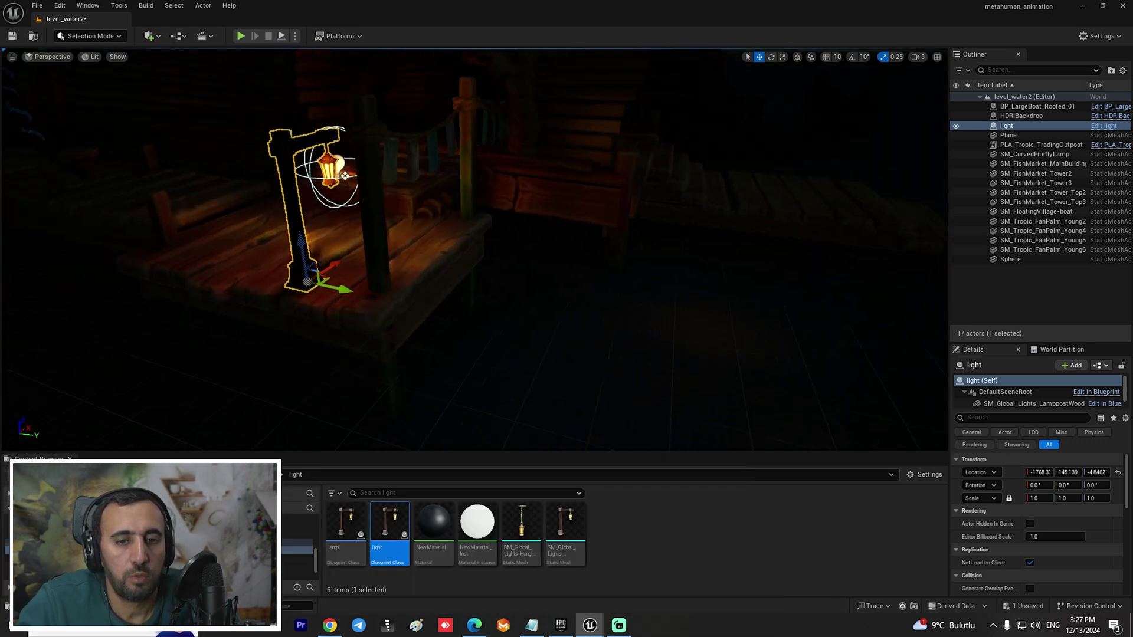
right_drag(472, 266, 560, 290)
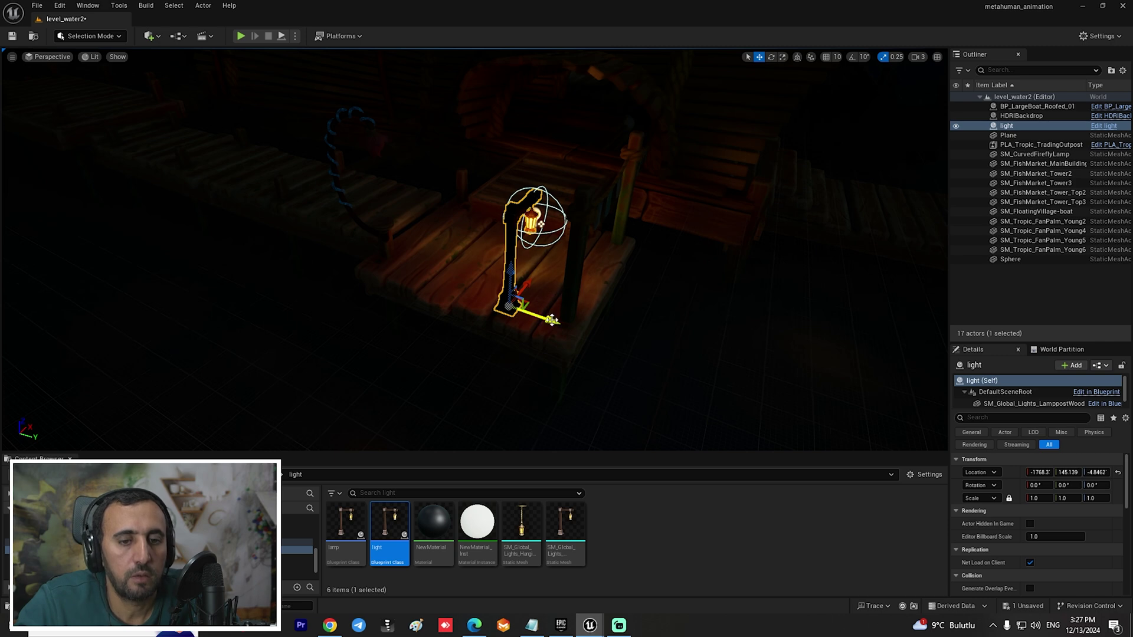
alt+drag(551, 321, 158, 161)
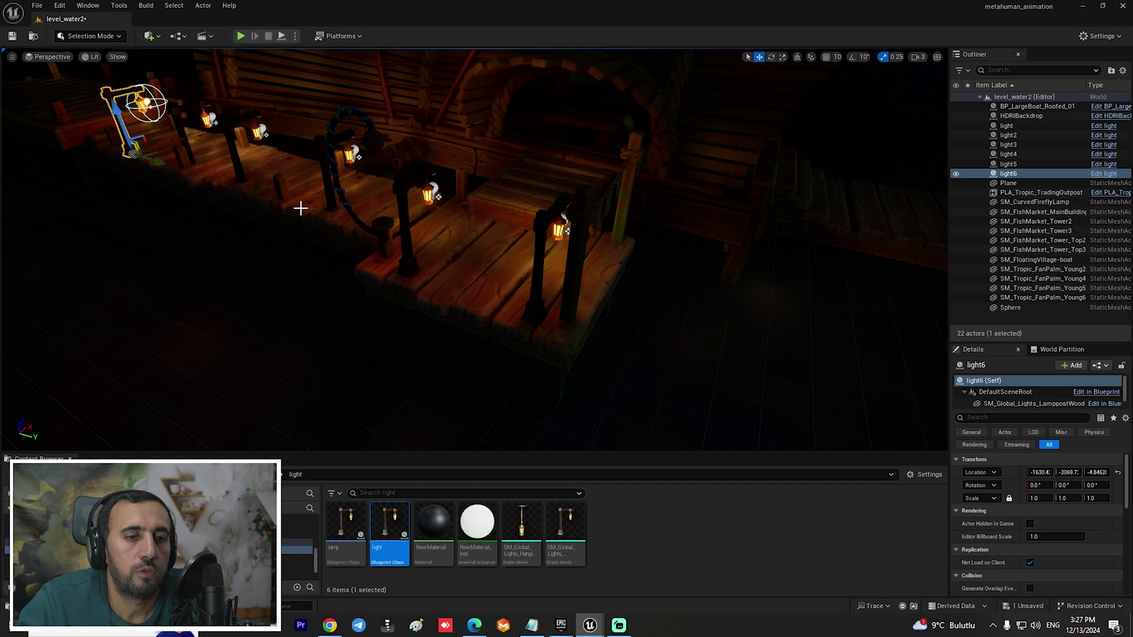
Add five more lamppost copies along the raised walkway at about Z 37, the last near X -1658, Y -5039, and save the level.
right_drag(300, 207, 378, 219)
right_drag(524, 250, 436, 287)
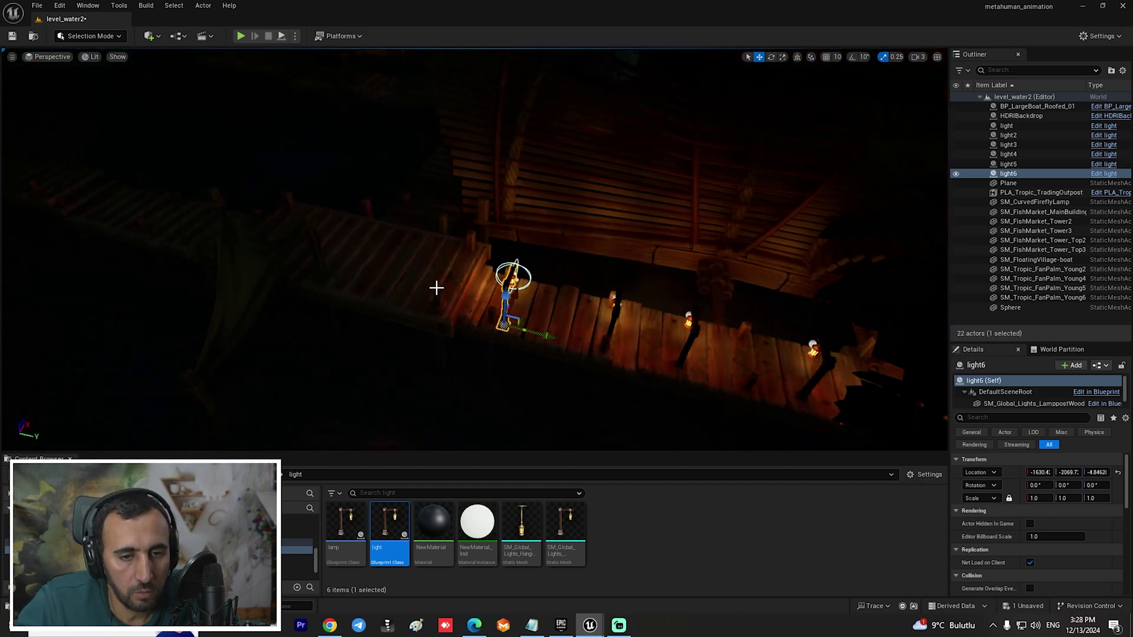
alt+drag(533, 342, 442, 293)
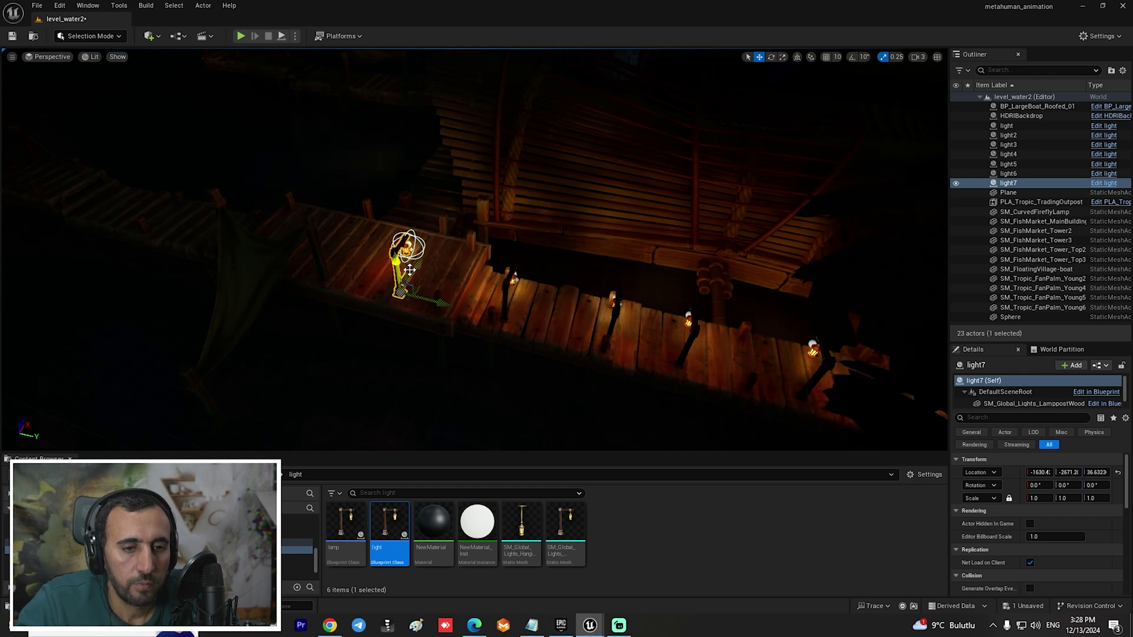
alt+drag(424, 304, 102, 208)
right_drag(316, 244, 266, 166)
right_drag(236, 233, 363, 261)
key(ctrl+s)
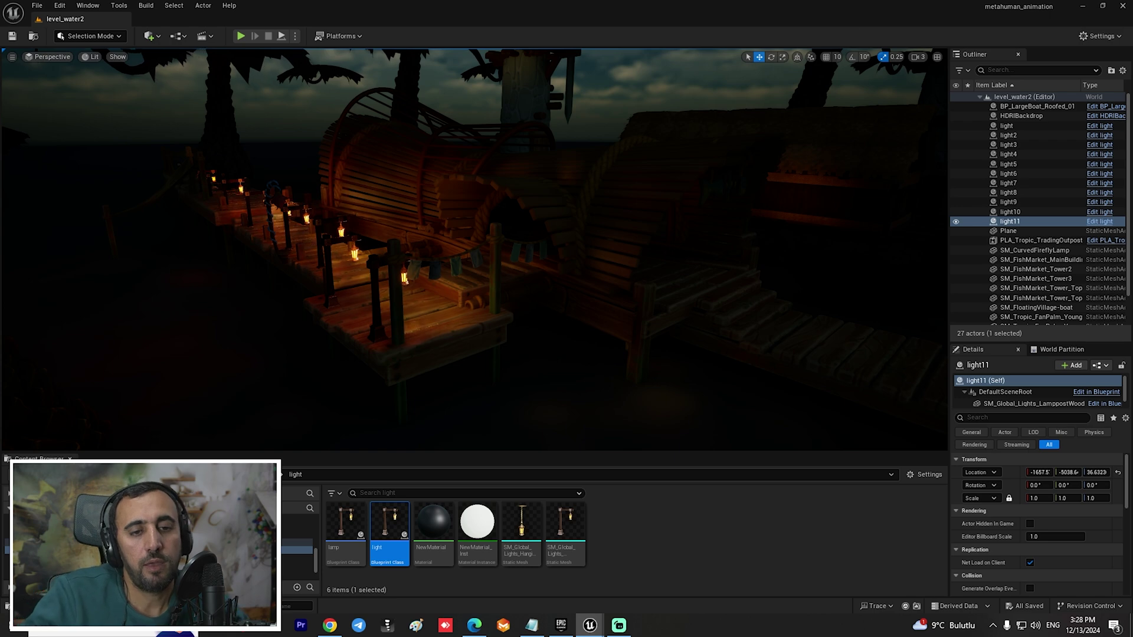
mouse_move(362, 261)
right_down()
mouse_move(319, 272)
mouse_move(380, 263)
right_up()
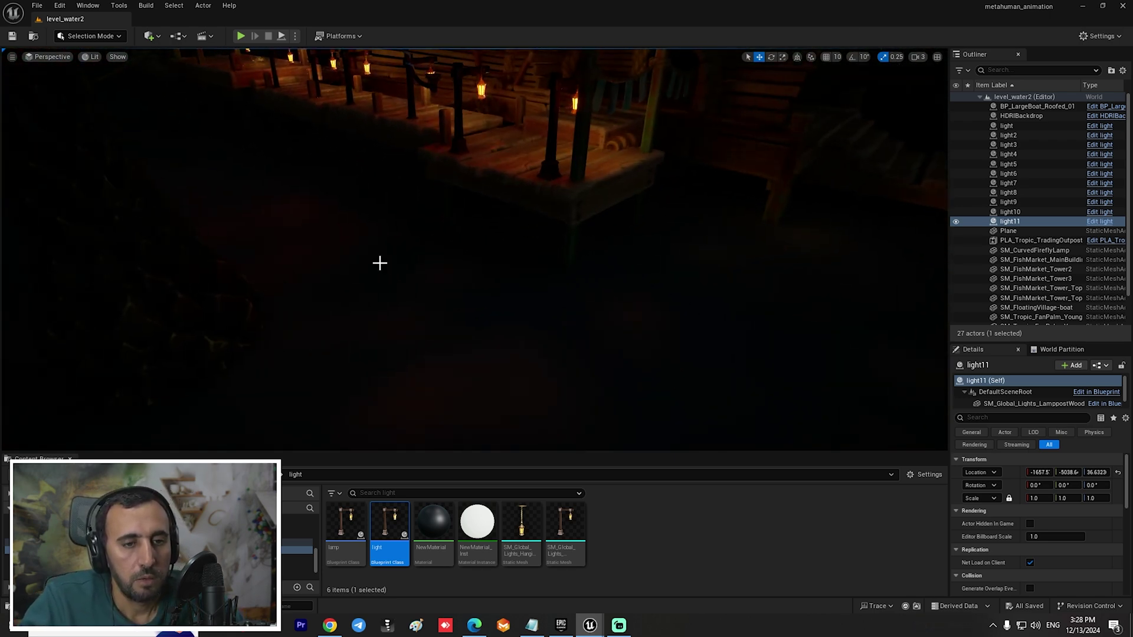
click(508, 235)
mouse_move(508, 235)
right_down()
mouse_move(490, 224)
mouse_move(508, 236)
right_up()
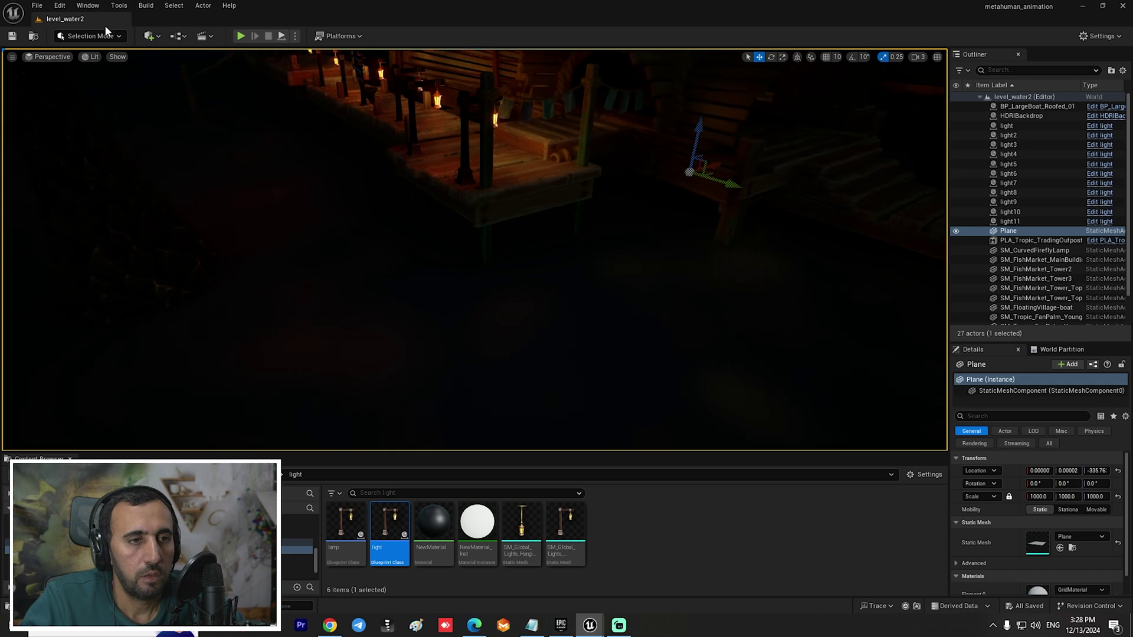
right_drag(617, 171, 688, 123)
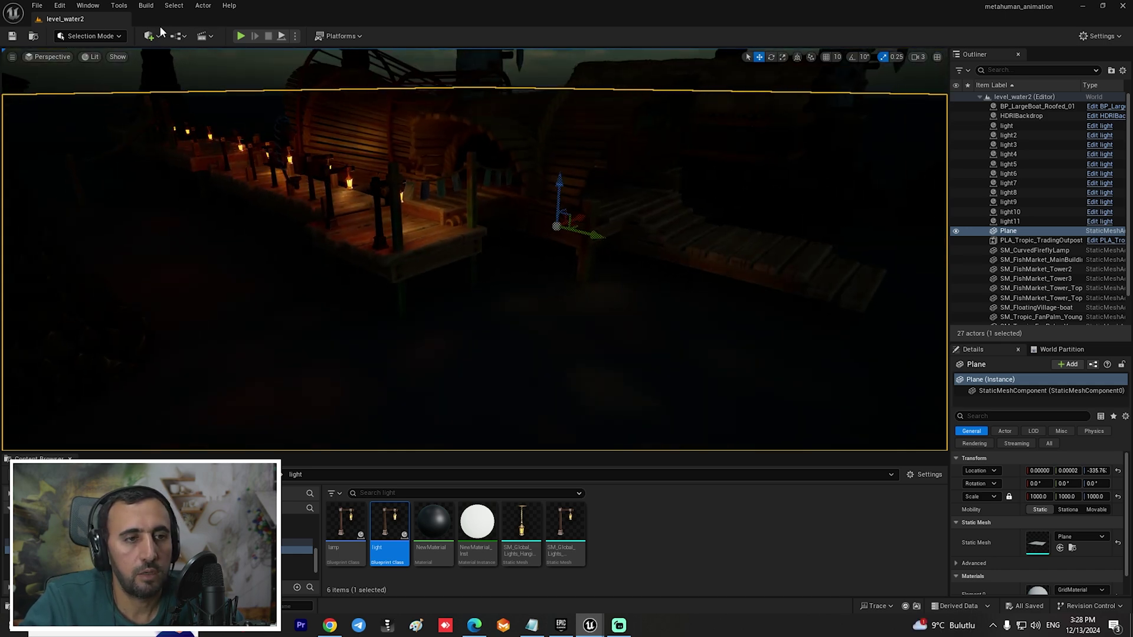
click(155, 38)
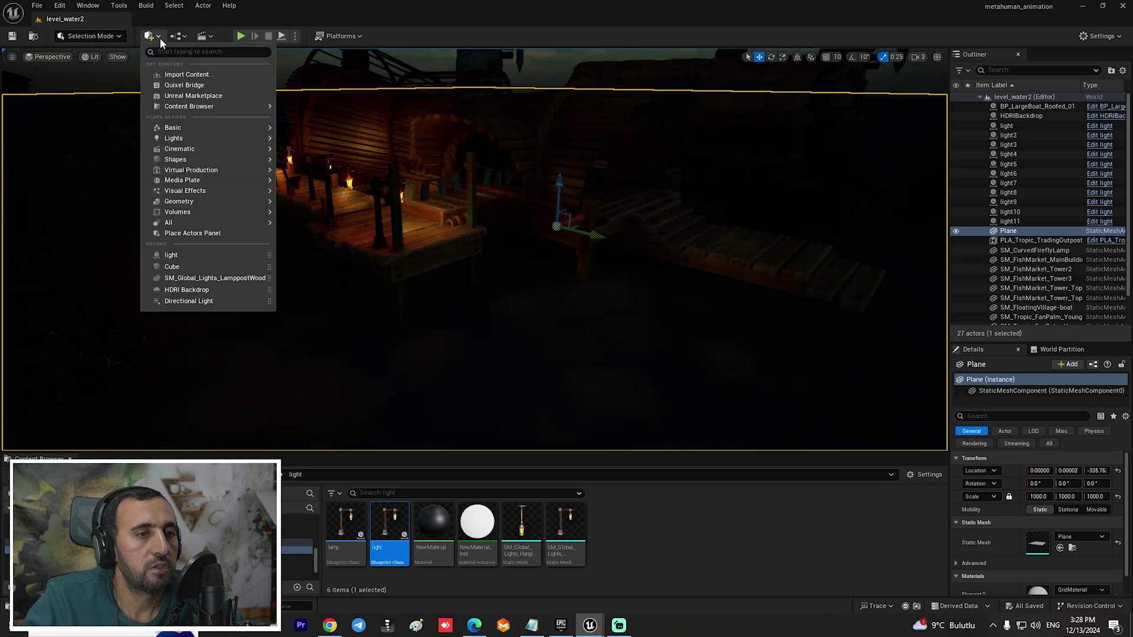
key(Escape)
Set the HDRIBackdrop's intensity to 1 and save the level.
click(1010, 117)
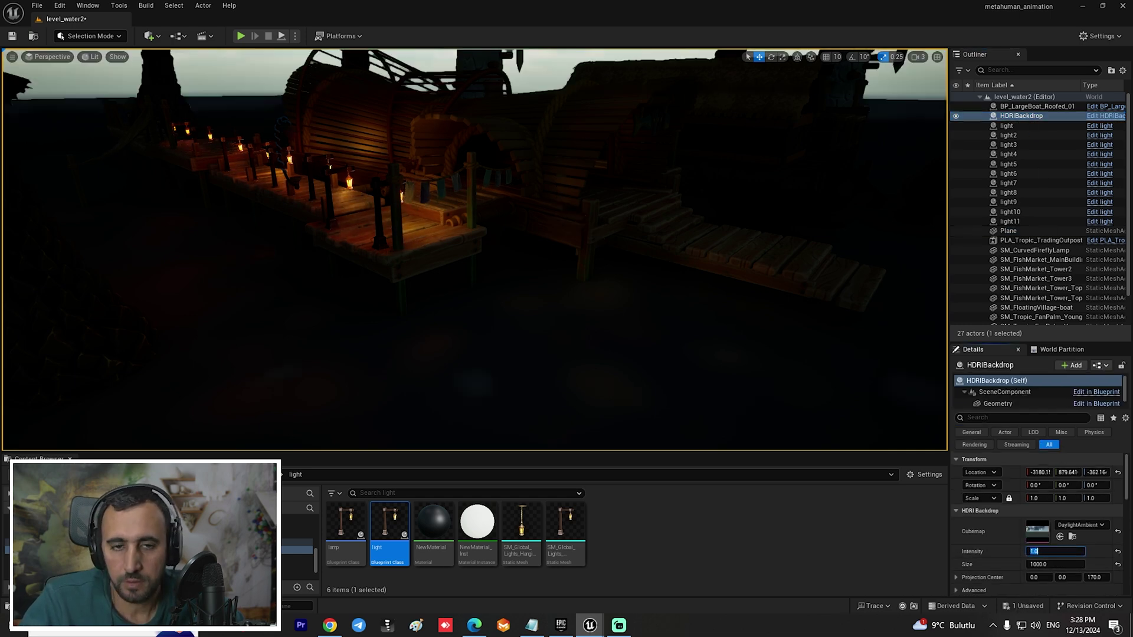
text(1)
key(Return)
right_drag(472, 247, 607, 265)
key(ctrl+s)
Assign the M_Water material to the ground Plane.
click(696, 351)
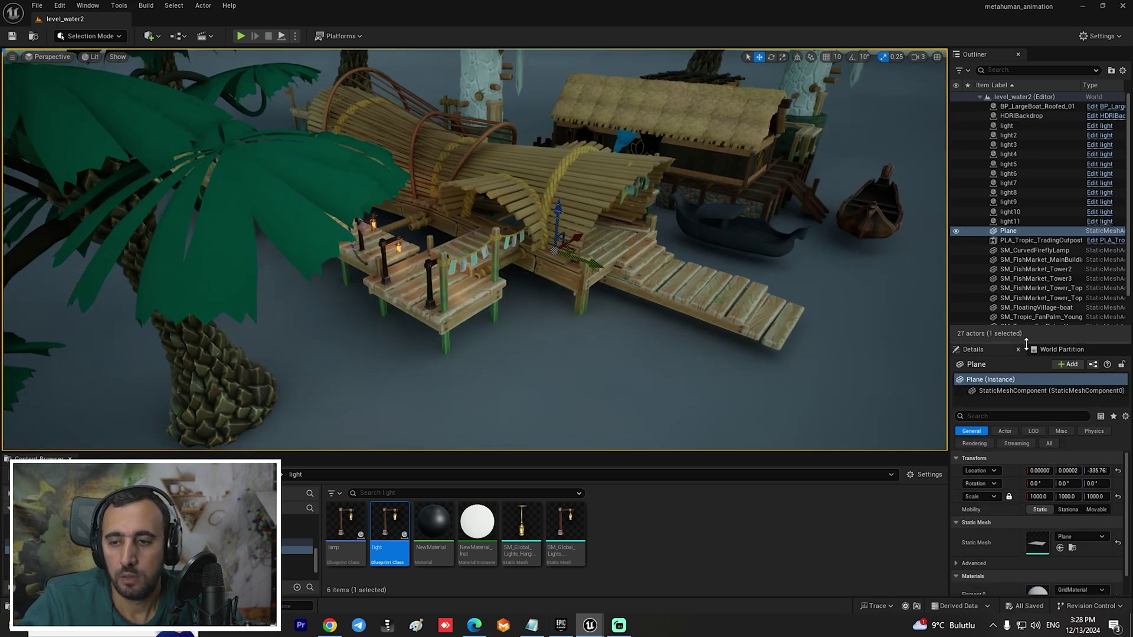
drag(1020, 342, 1020, 210)
click(1076, 481)
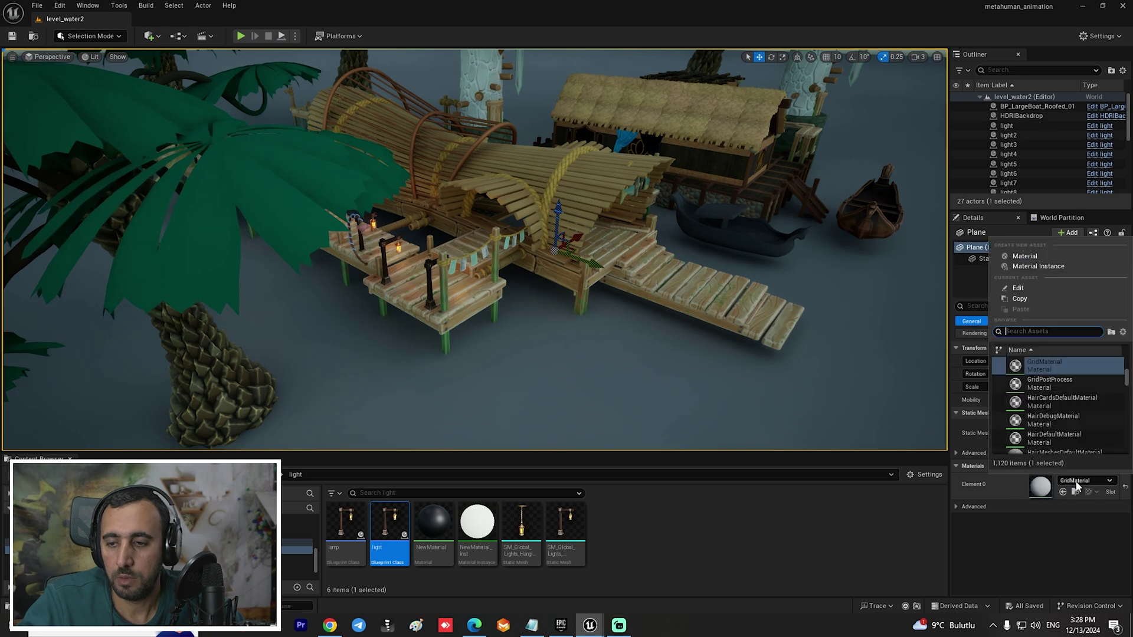
text(water)
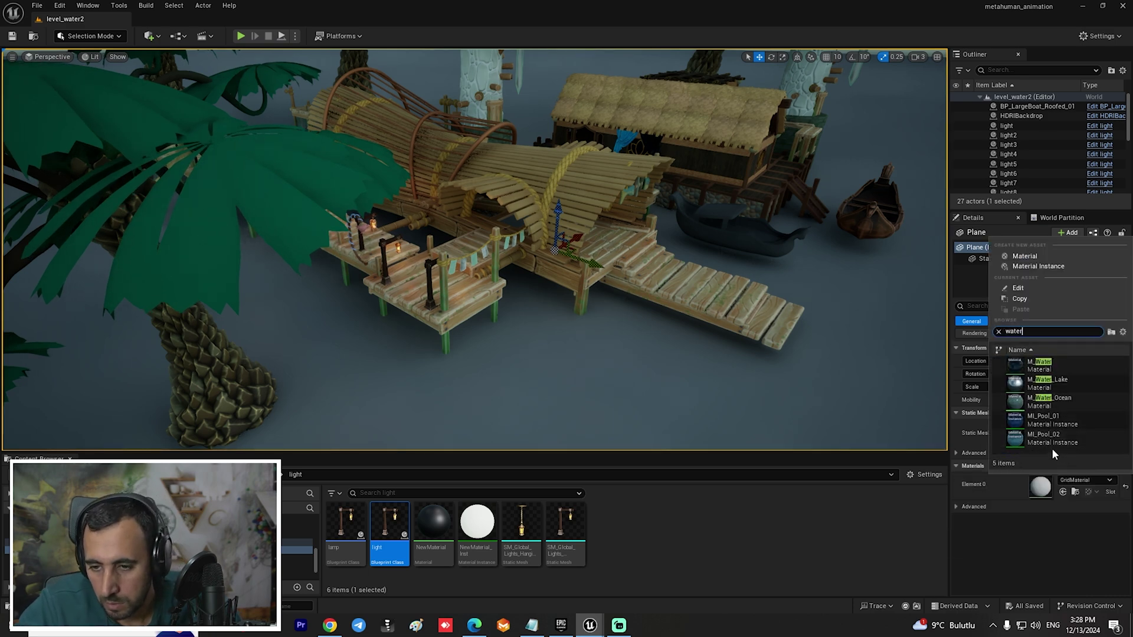
click(1042, 370)
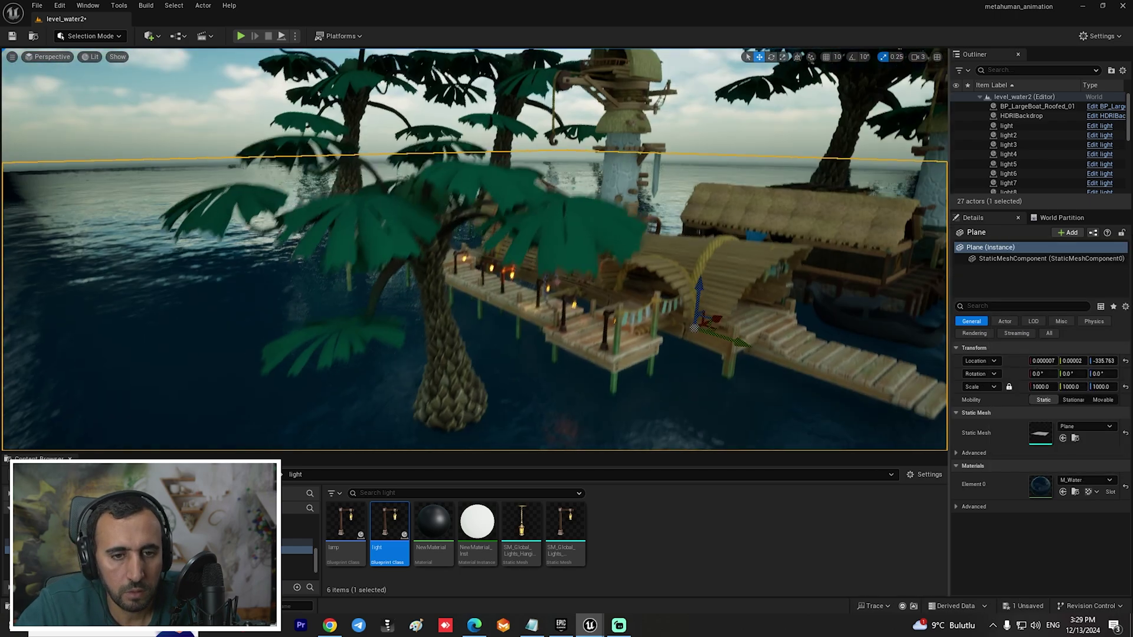
right_drag(475, 250, 575, 227)
scroll(554, 211, up, 3)
scroll(554, 211, down, 3)
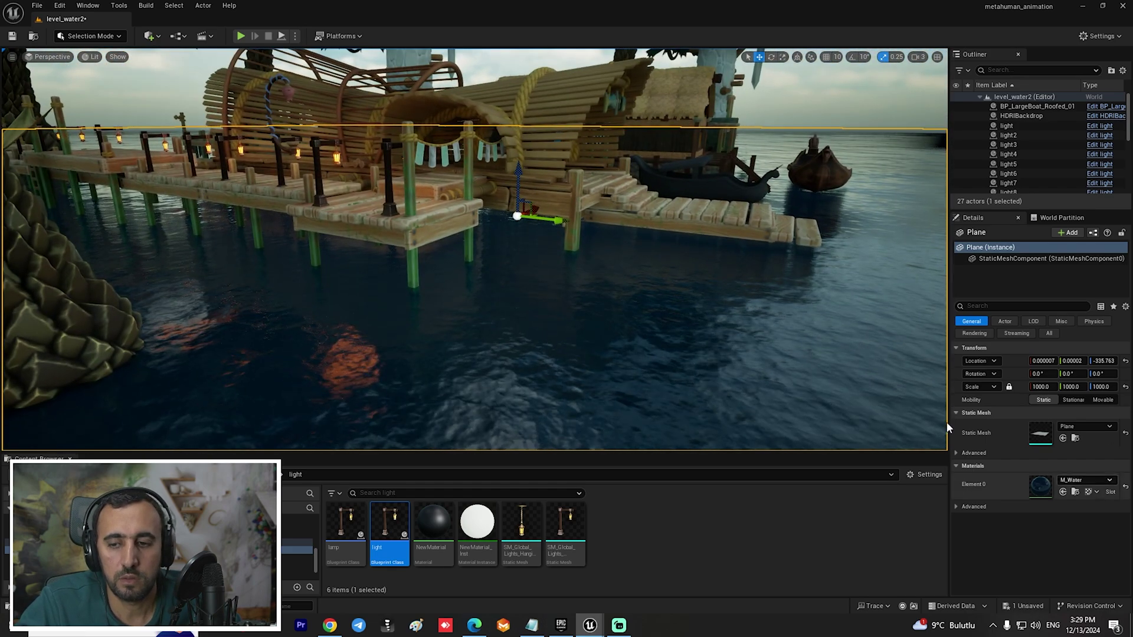
Set the HDRIBackdrop's intensity to 0.1 and save the level.
right_drag(690, 236, 767, 191)
click(690, 121)
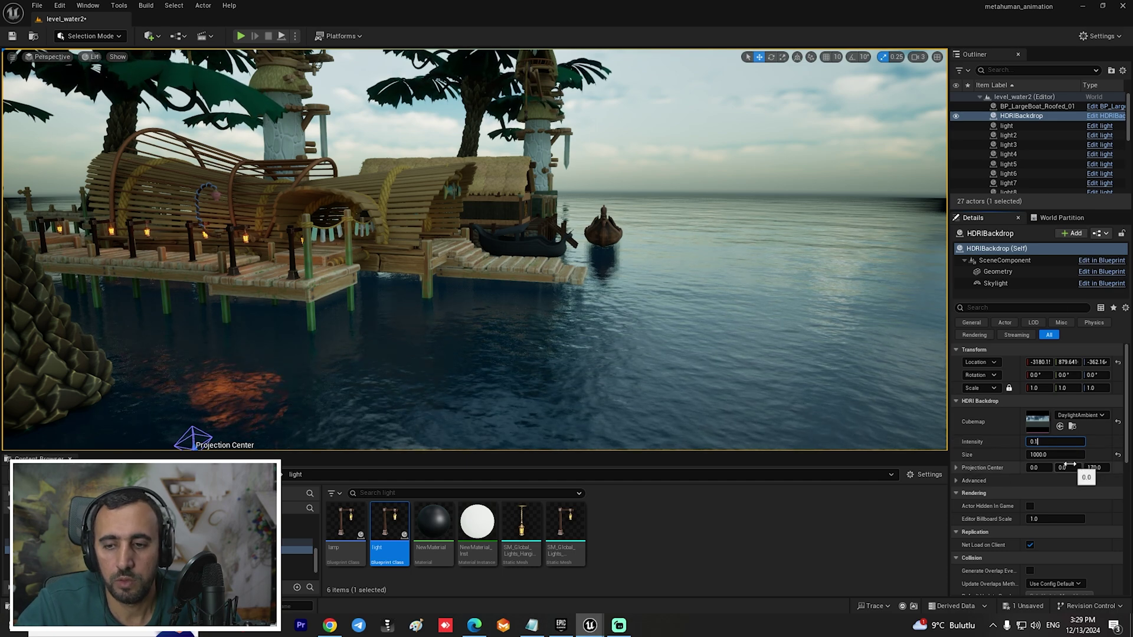
key(Return)
right_drag(720, 273, 719, 248)
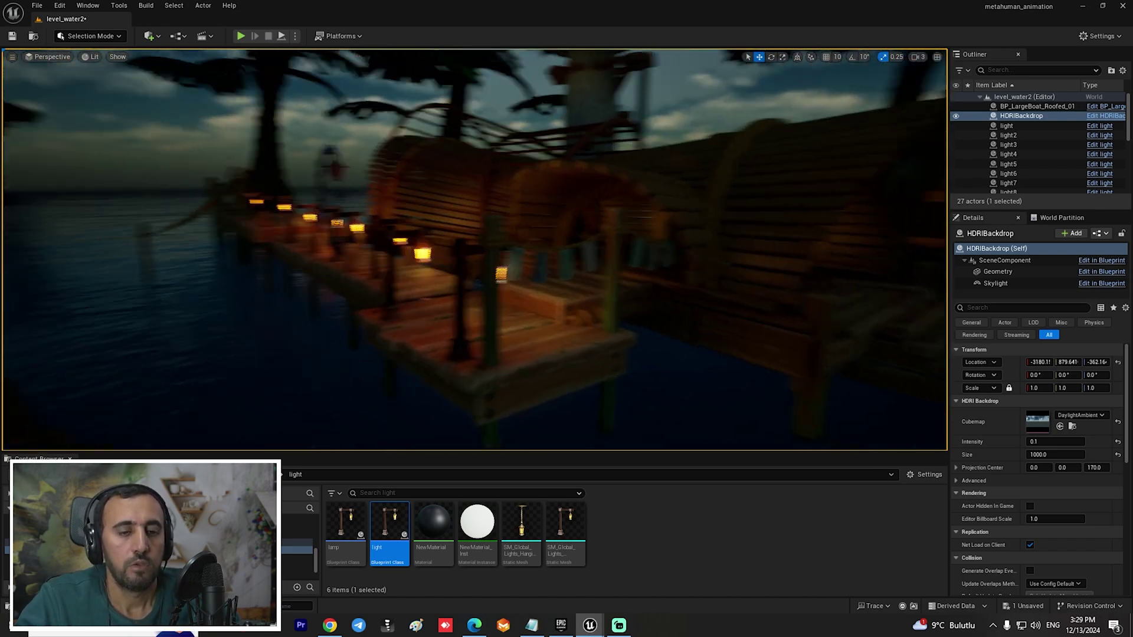
right_drag(567, 262, 464, 205)
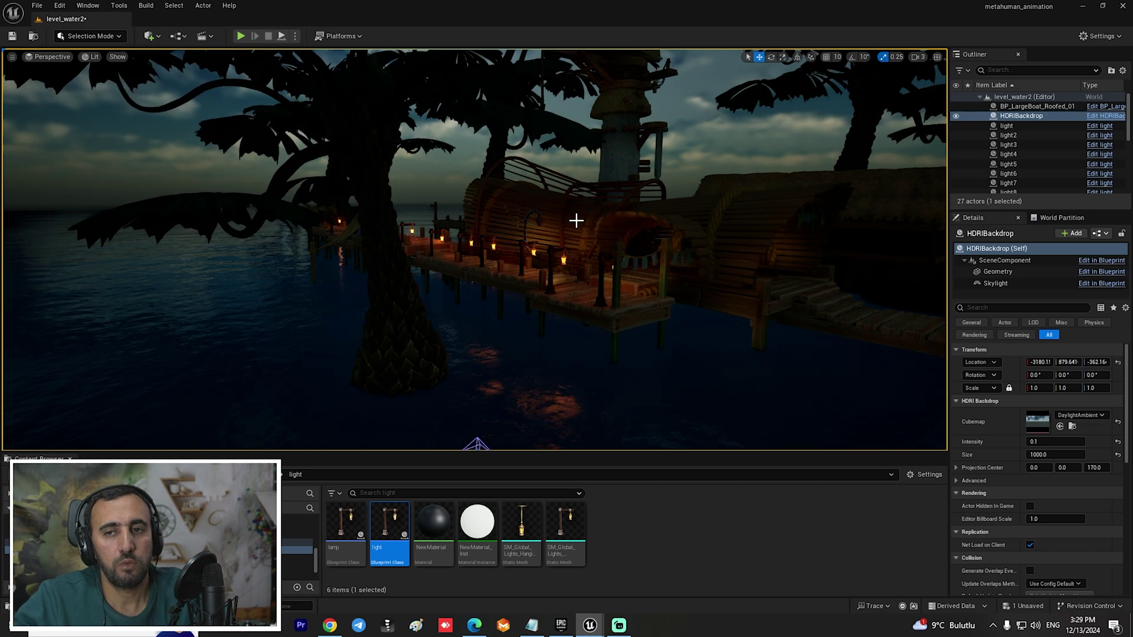
right_drag(537, 293, 534, 316)
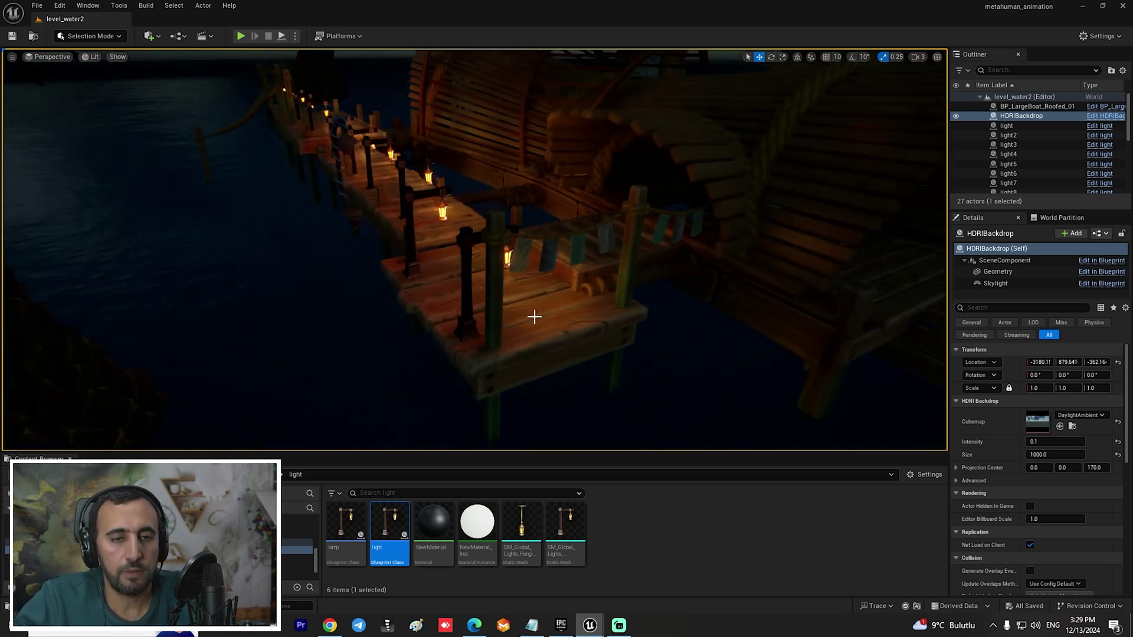
Duplicate the lamppost at the dock's end to the opposite corner near X -1265, Y 331, and rotate the copy about 180° around Z.
click(462, 321)
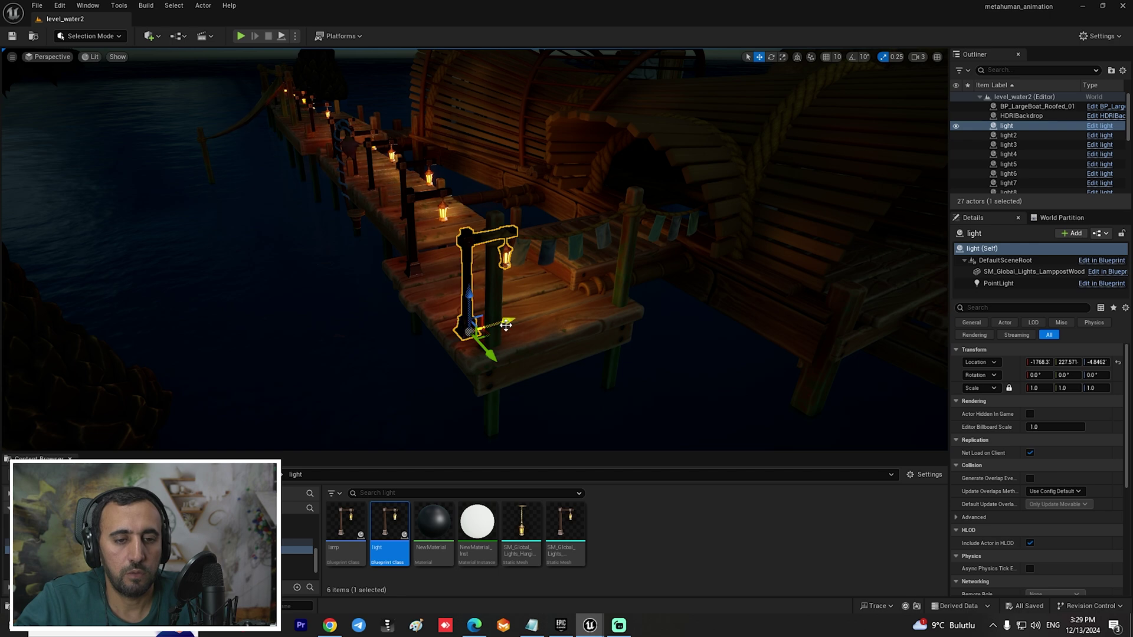
alt+drag(505, 325, 606, 274)
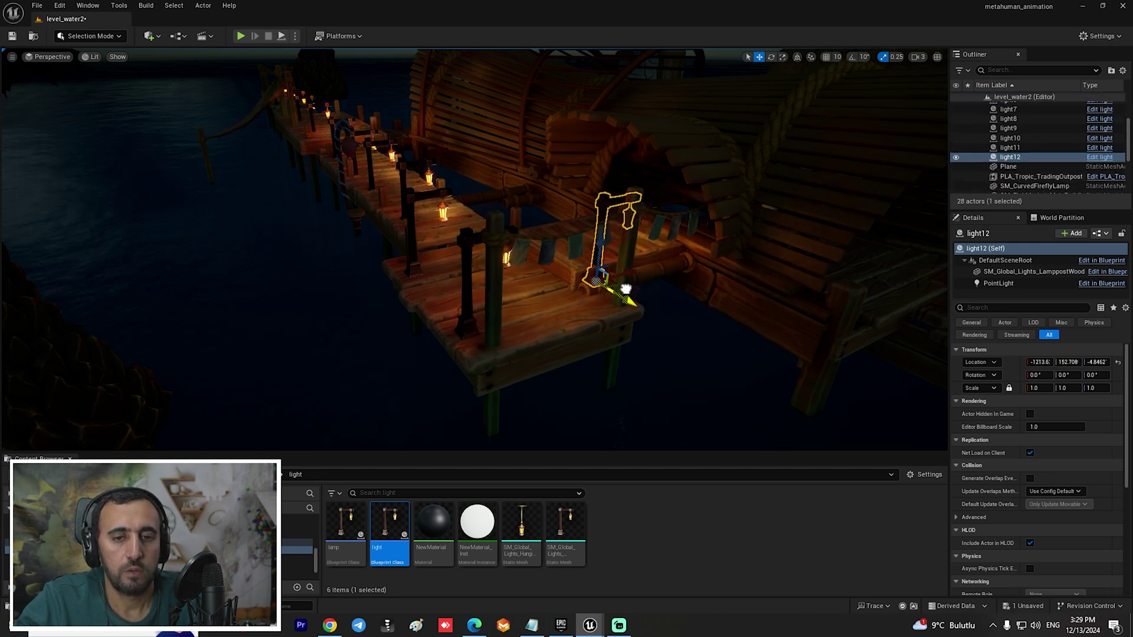
right_drag(625, 289, 637, 331)
key(e)
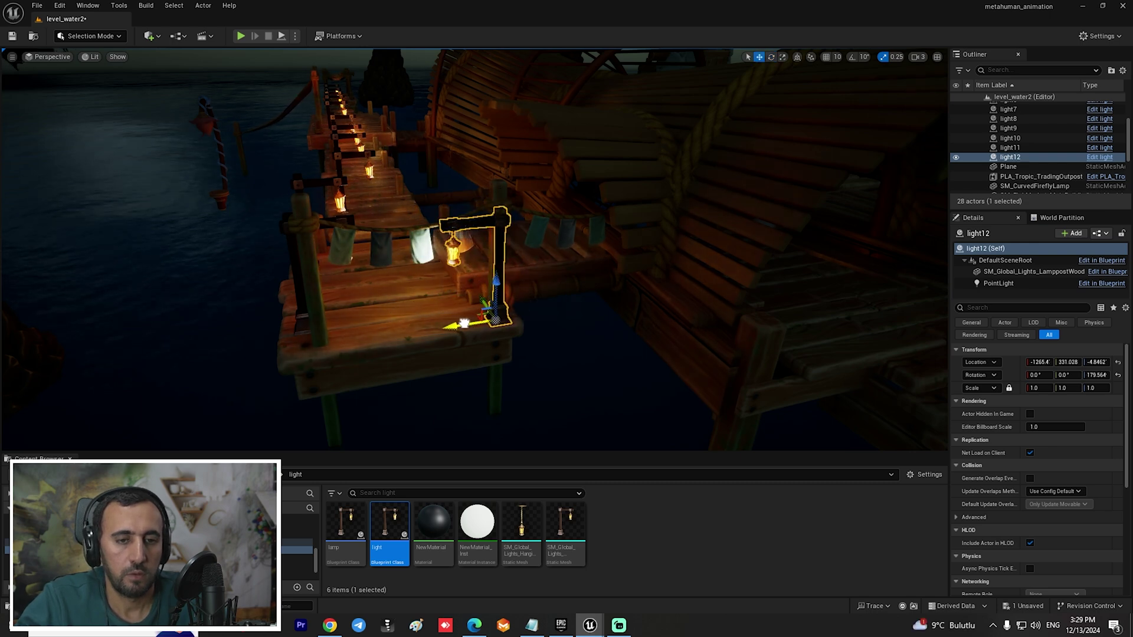
drag(486, 304, 483, 301)
right_drag(483, 300, 424, 300)
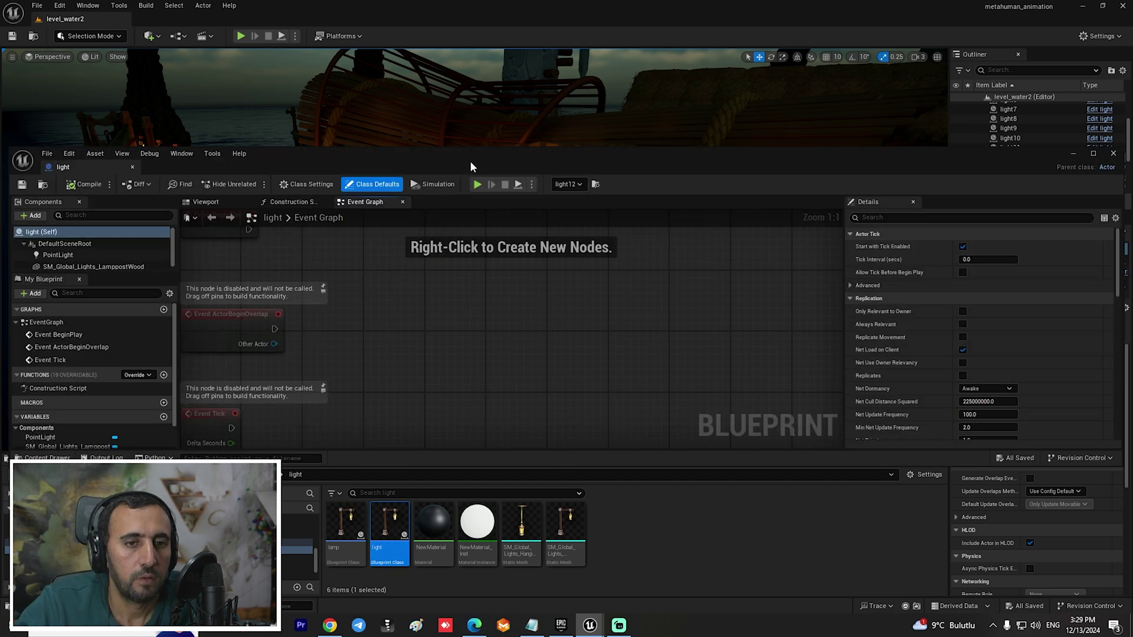
Set the PointLight's intensity in the light Blueprint to about 89 lm and close the Blueprint editor.
drag(469, 160, 631, 172)
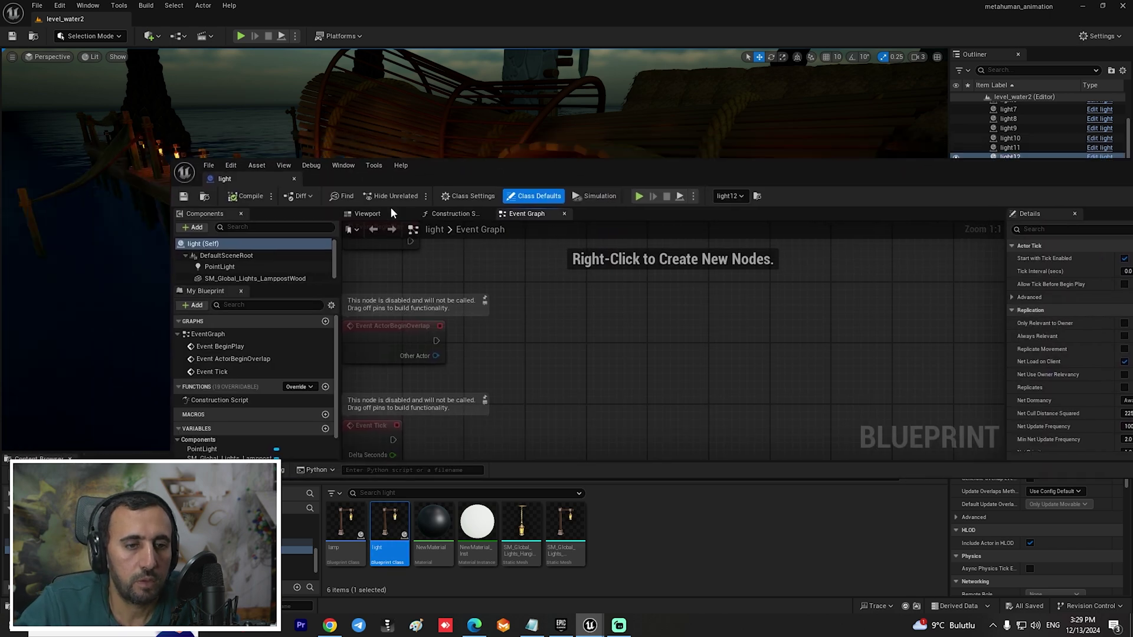
click(368, 213)
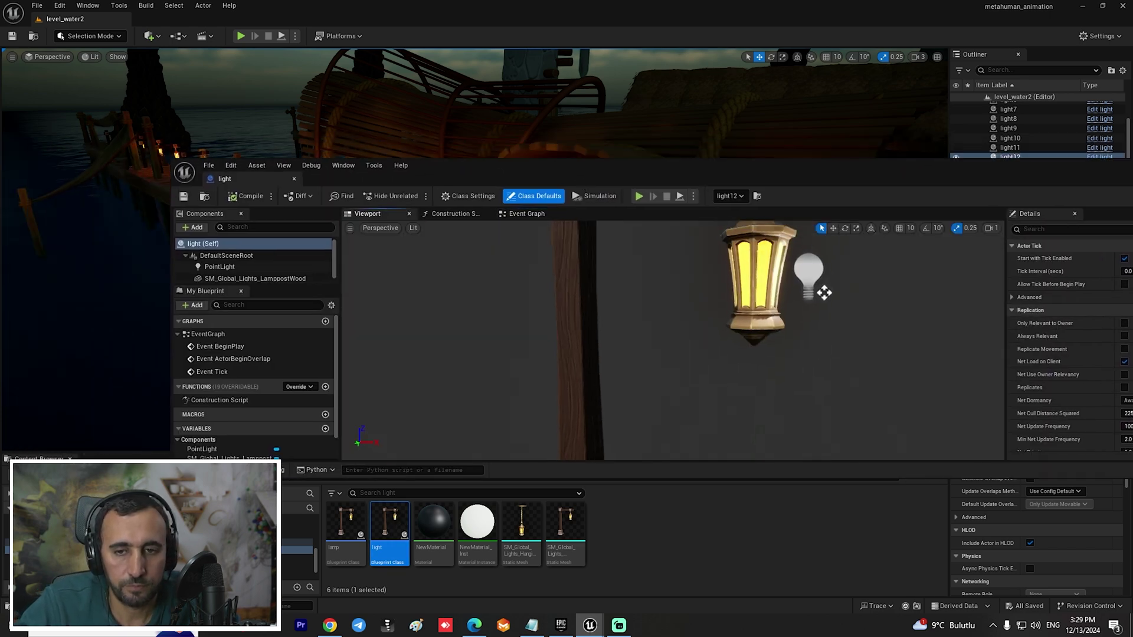
click(822, 293)
drag(829, 184, 336, 312)
mouse_move(609, 539)
mouse_down()
mouse_move(631, 540)
mouse_move(606, 540)
mouse_move(619, 540)
mouse_up()
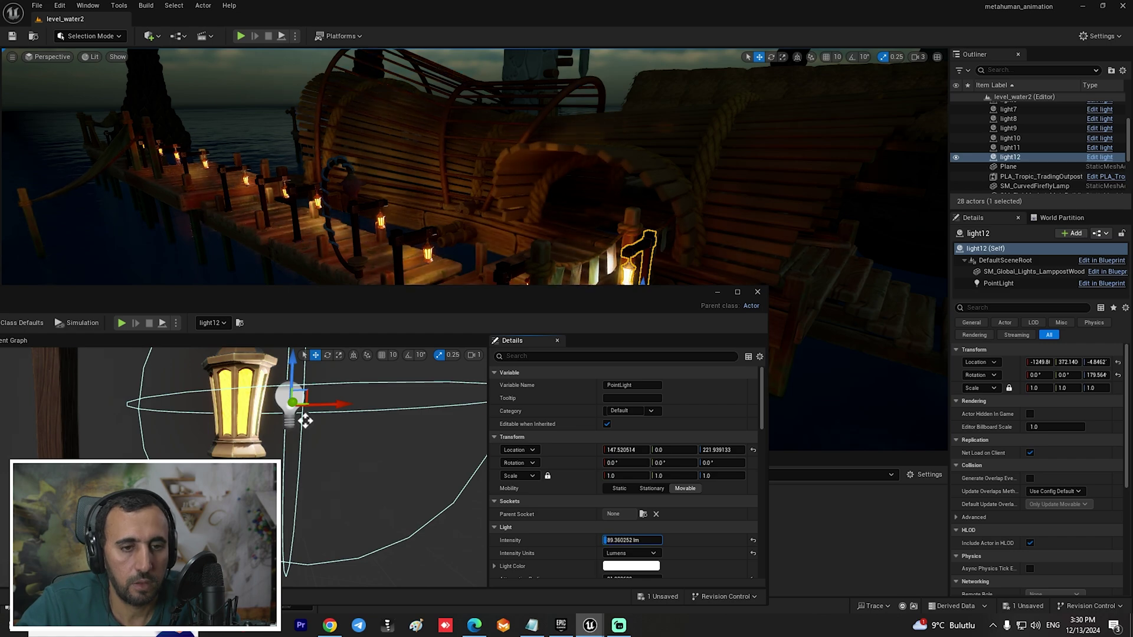
click(763, 293)
Lower the water Plane to about Z -265 and save the level.
right_drag(649, 265, 431, 325)
right_drag(360, 307, 311, 319)
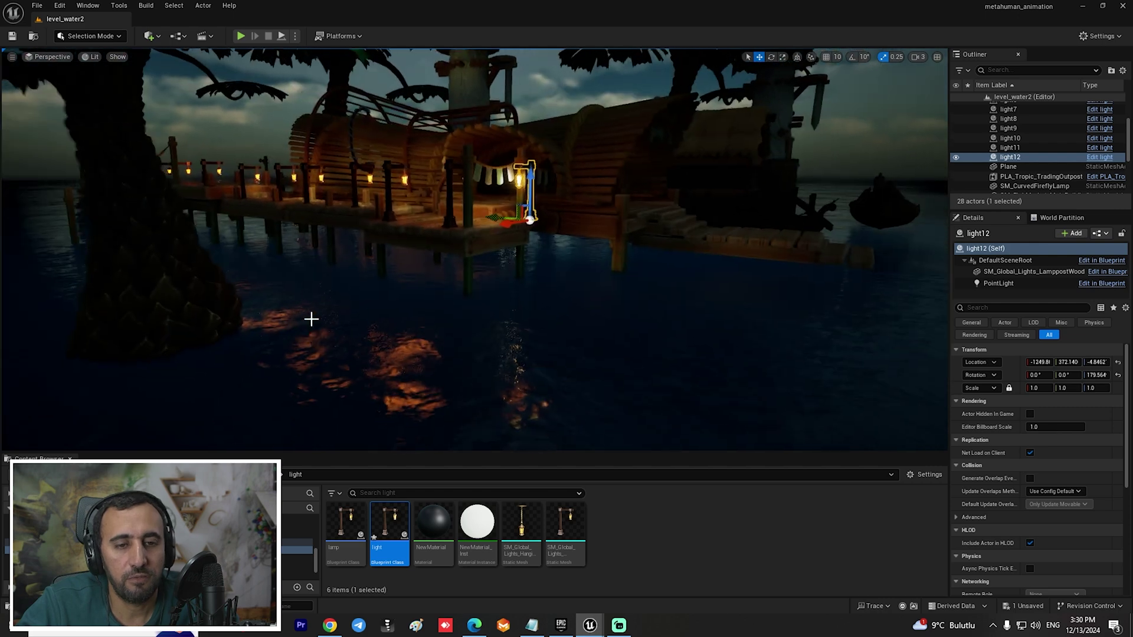
click(449, 319)
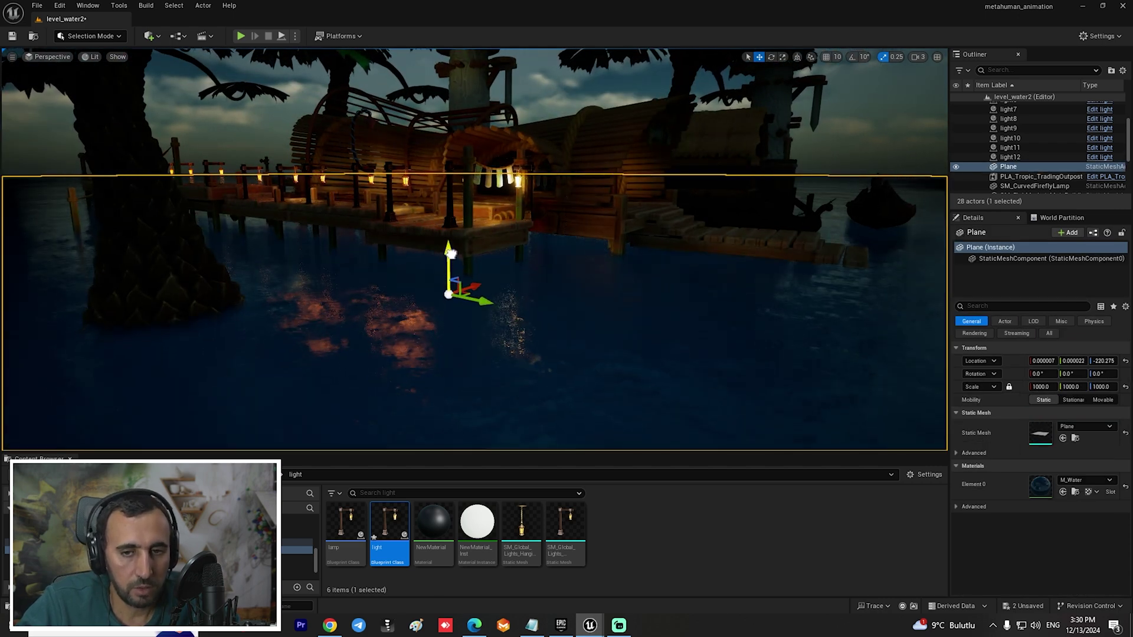
drag(453, 265, 453, 268)
right_drag(453, 267, 431, 264)
mouse_move(553, 443)
right_down()
mouse_move(519, 422)
mouse_move(552, 442)
right_up()
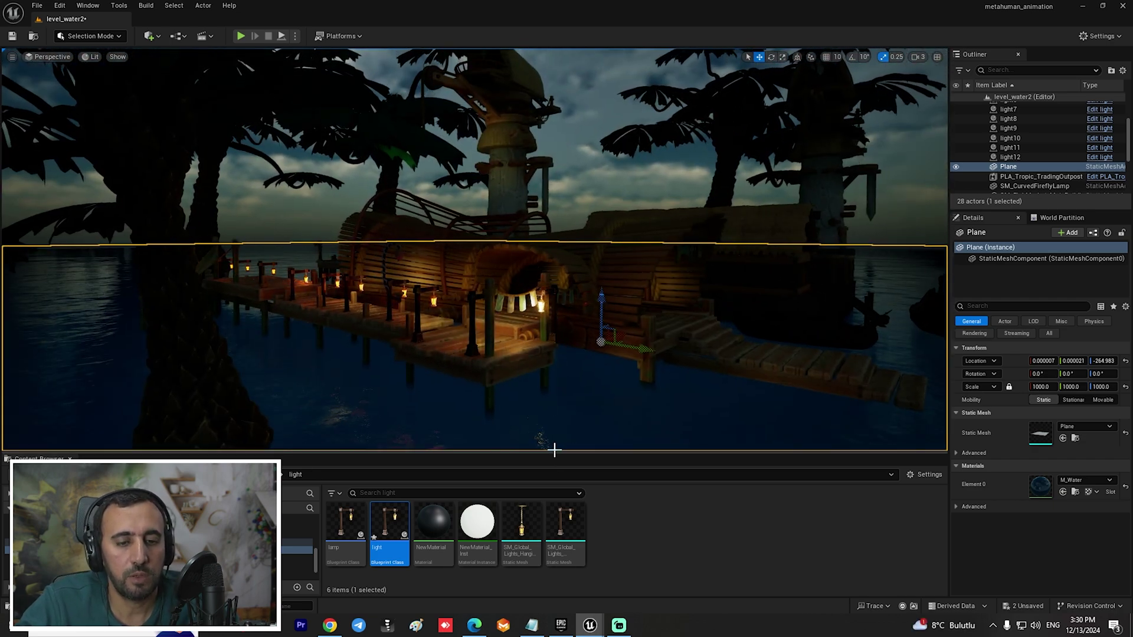
key(ctrl+s)
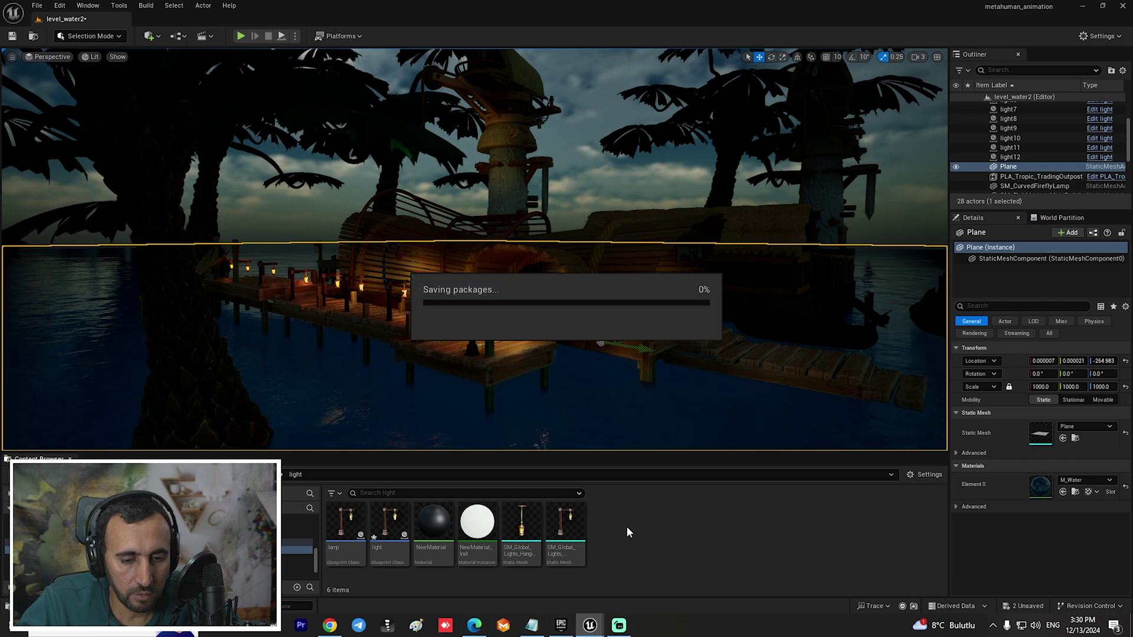
Place SM_Global_Lights_HangingLantern at the front of the tower-top hut at about Z 3000 and scale it uniformly to 1.75.
drag(422, 233, 541, 89)
key(f)
scroll(530, 283, down, 5)
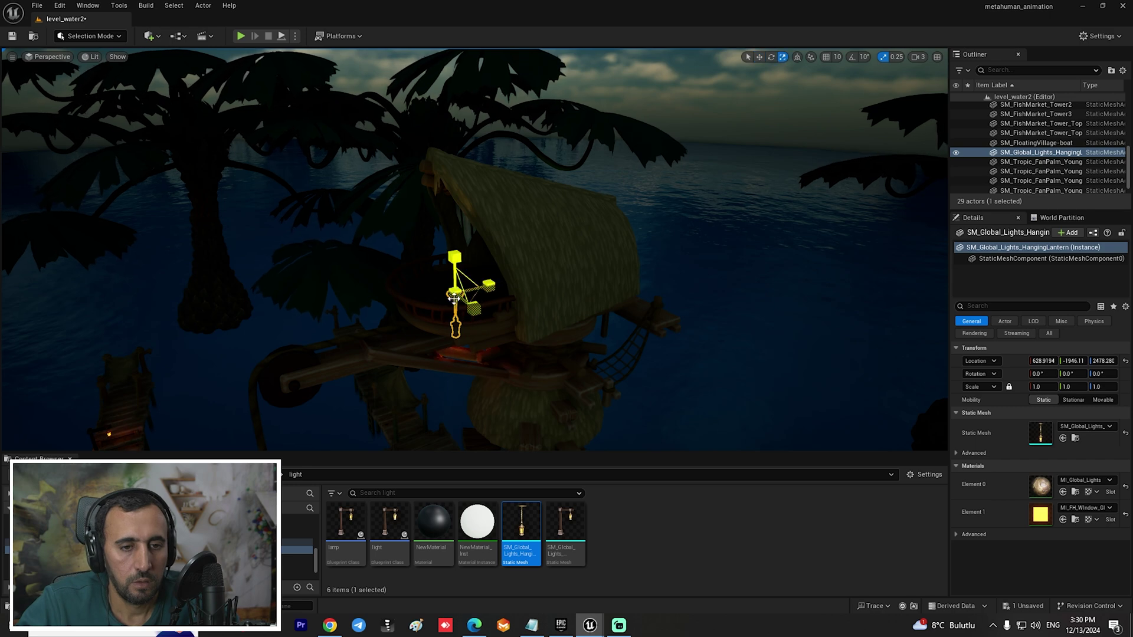
drag(455, 292, 457, 158)
alt+drag(382, 281, 553, 280)
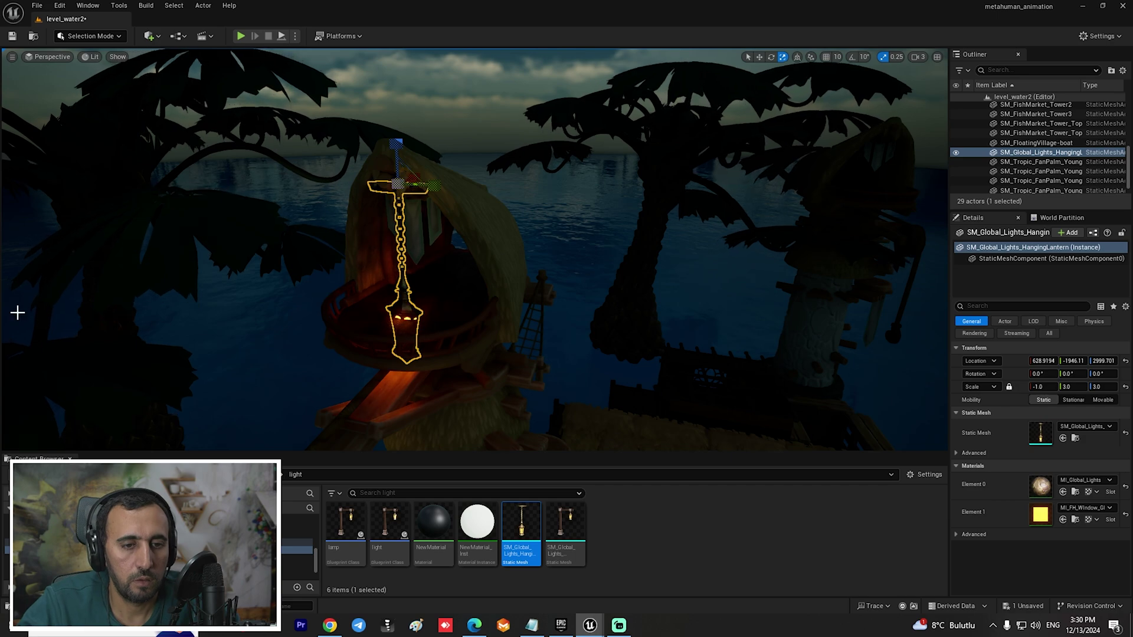
key(ctrl+z)
key(ctrl+z)
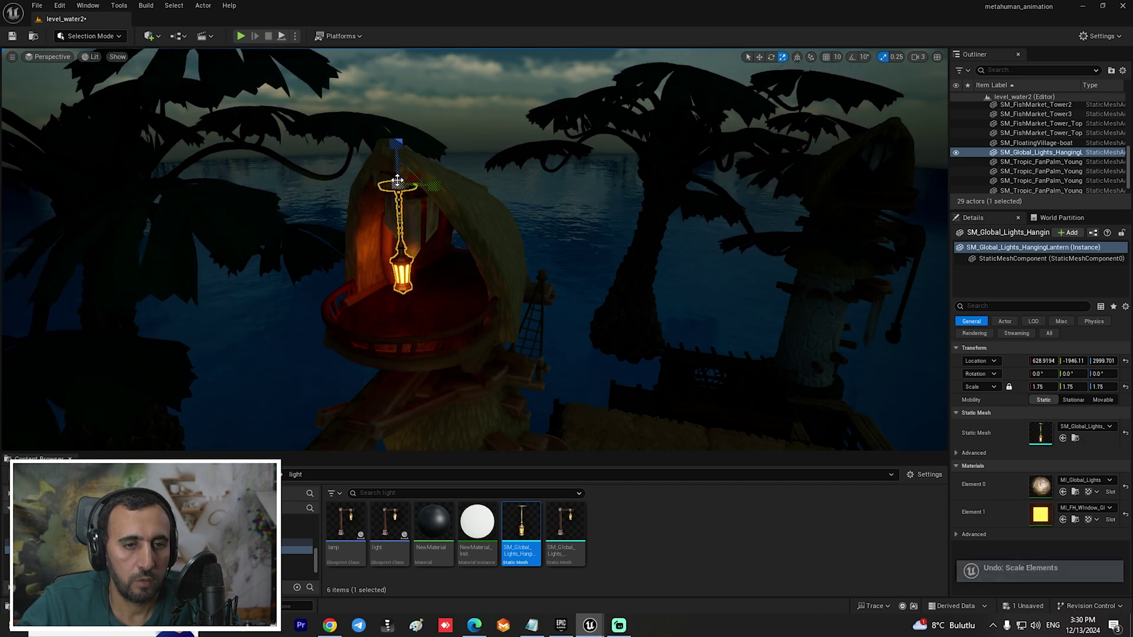
Move the hanging lantern to about Y -1972, Z 3045 under the hut's roof and save the level.
drag(396, 137, 396, 124)
drag(444, 173, 436, 172)
key(f)
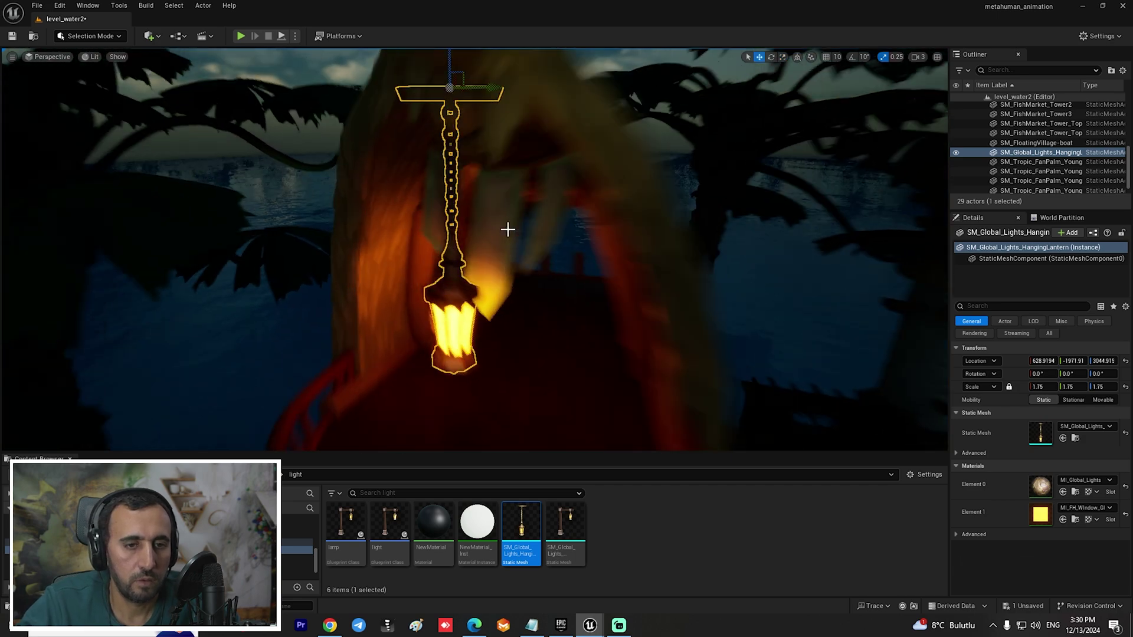
alt+drag(590, 314, 691, 313)
right_drag(691, 313, 794, 283)
key(ctrl+s)
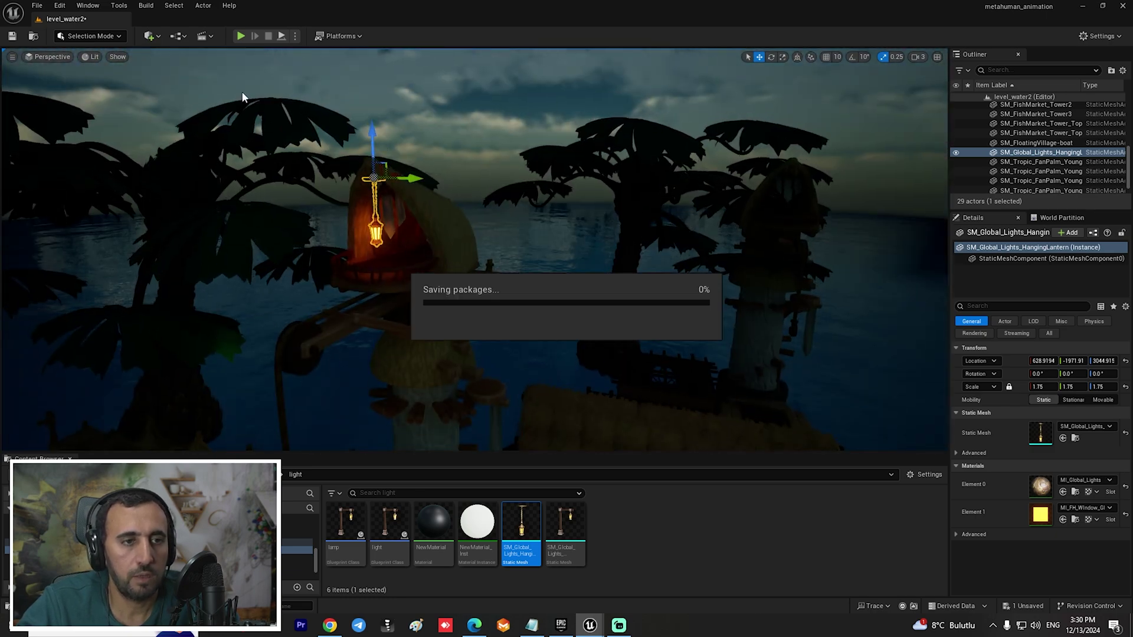
Add a Point Light at the hanging lantern near X 549, Y -1928, Z 2699 and raise its intensity to about 52 cd.
click(150, 36)
mouse_move(211, 138)
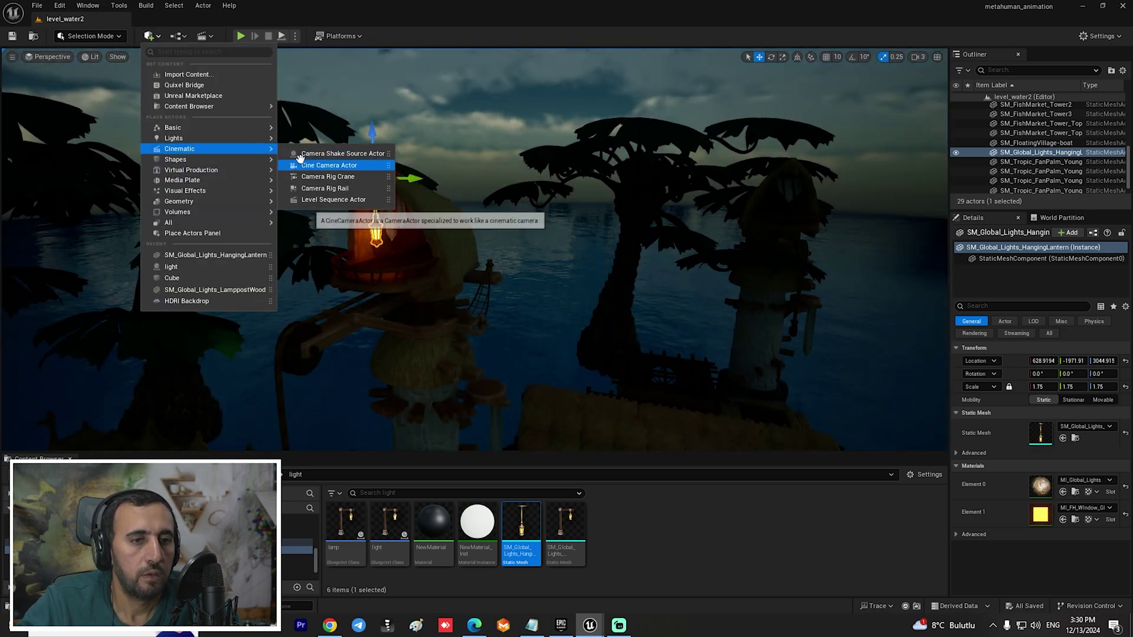
drag(306, 155, 389, 260)
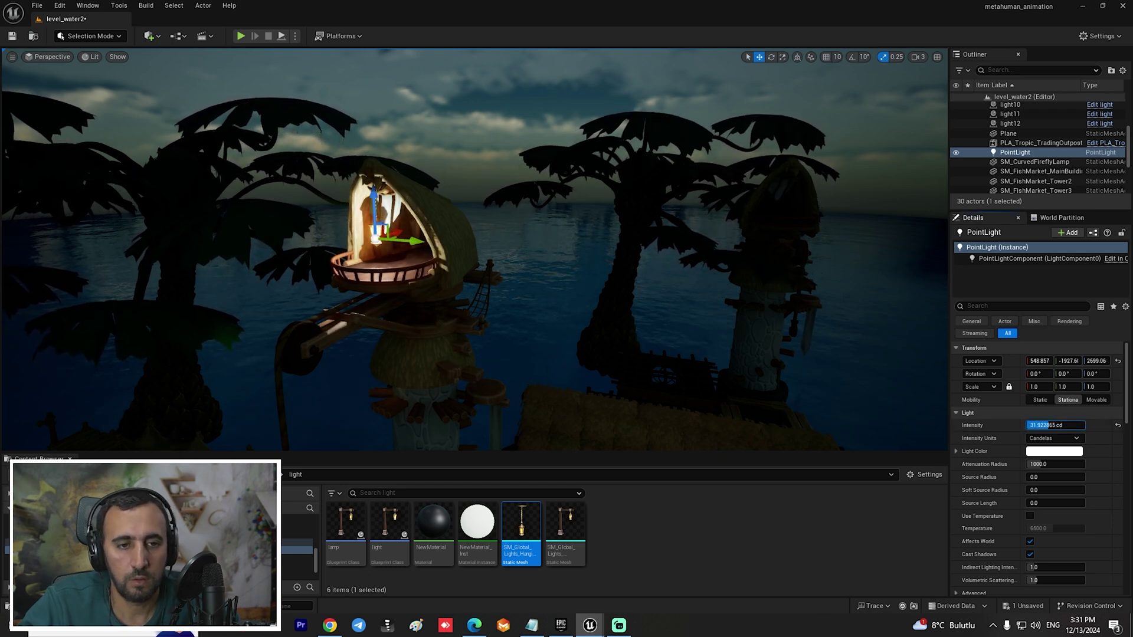
mouse_move(372, 223)
right_down()
mouse_move(265, 248)
mouse_move(254, 206)
mouse_move(389, 209)
right_up()
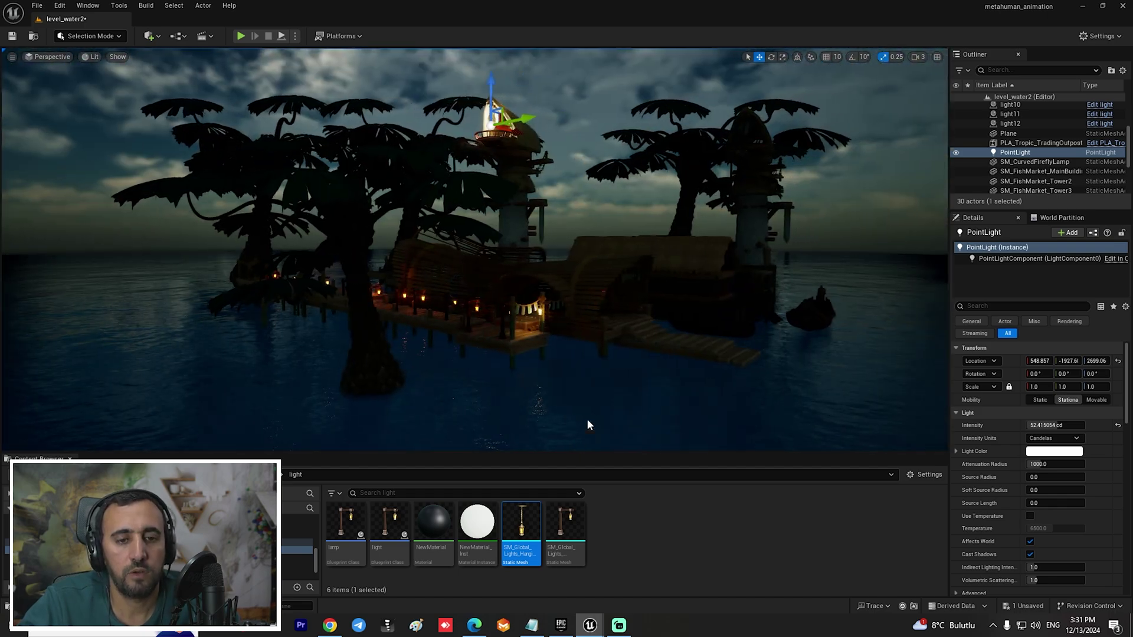
Set the lantern's point light intensity to about 6.4 cd and its attenuation radius to about 502.
click(587, 425)
right_drag(587, 425, 513, 417)
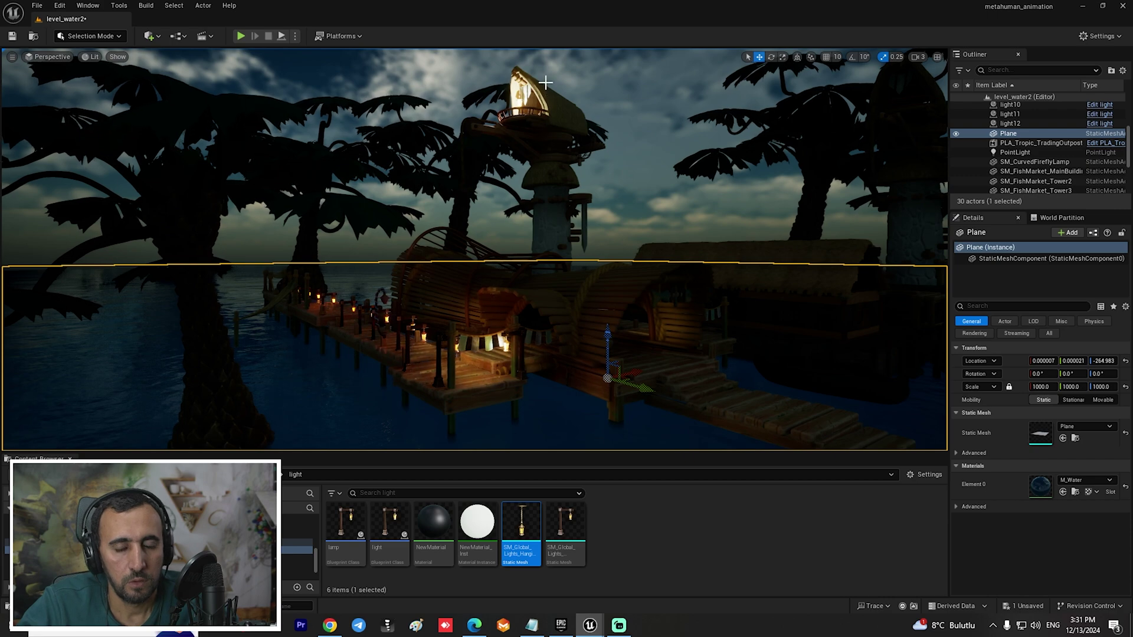
key(w)
right_drag(546, 83, 534, 106)
key(s)
click(520, 304)
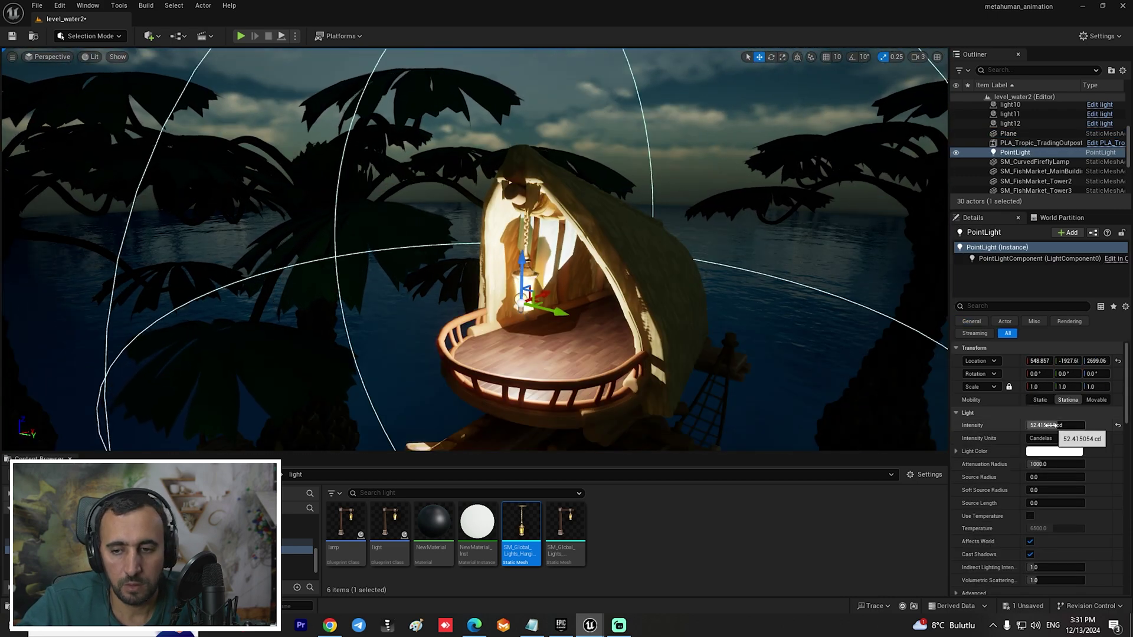
drag(1046, 425, 1017, 425)
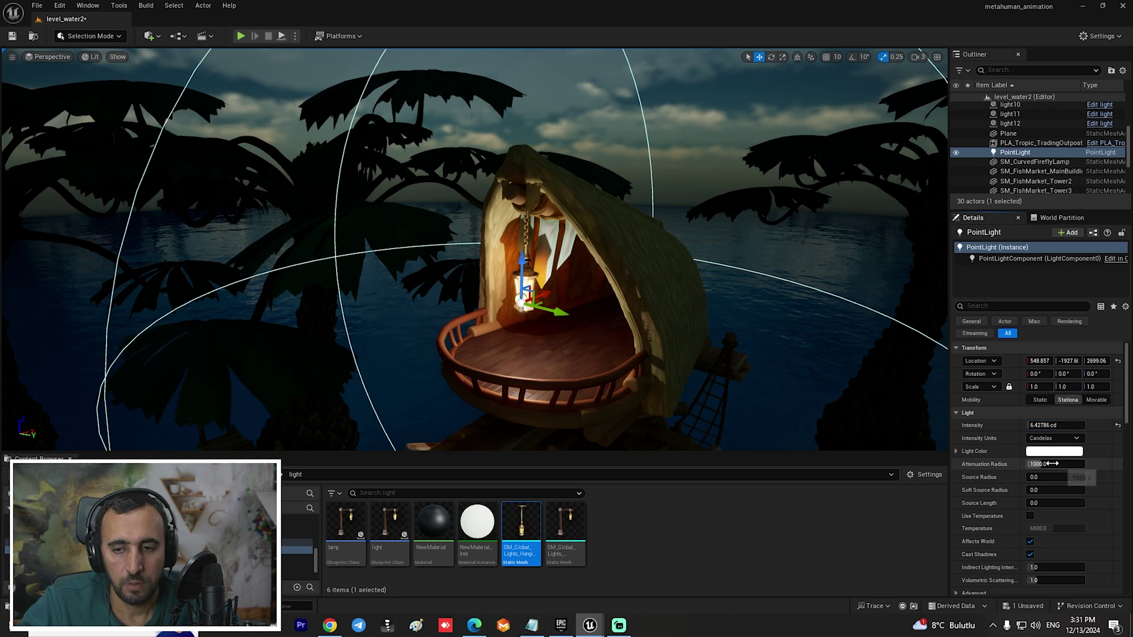
mouse_move(1038, 464)
mouse_down()
mouse_move(1003, 464)
mouse_move(1026, 464)
mouse_up()
Group the hanging lantern with its point light.
key(s)
mouse_move(589, 335)
right_down()
mouse_move(573, 324)
mouse_move(588, 329)
right_up()
key(w)
key(w)
right_drag(603, 286, 605, 299)
key(w)
click(627, 130)
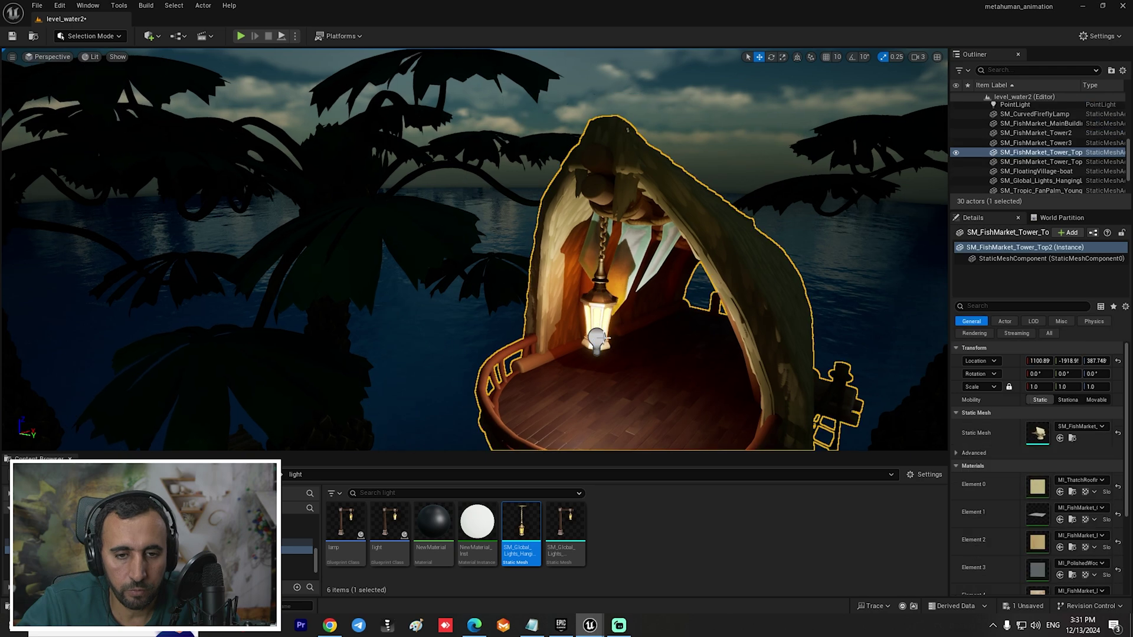
click(599, 327)
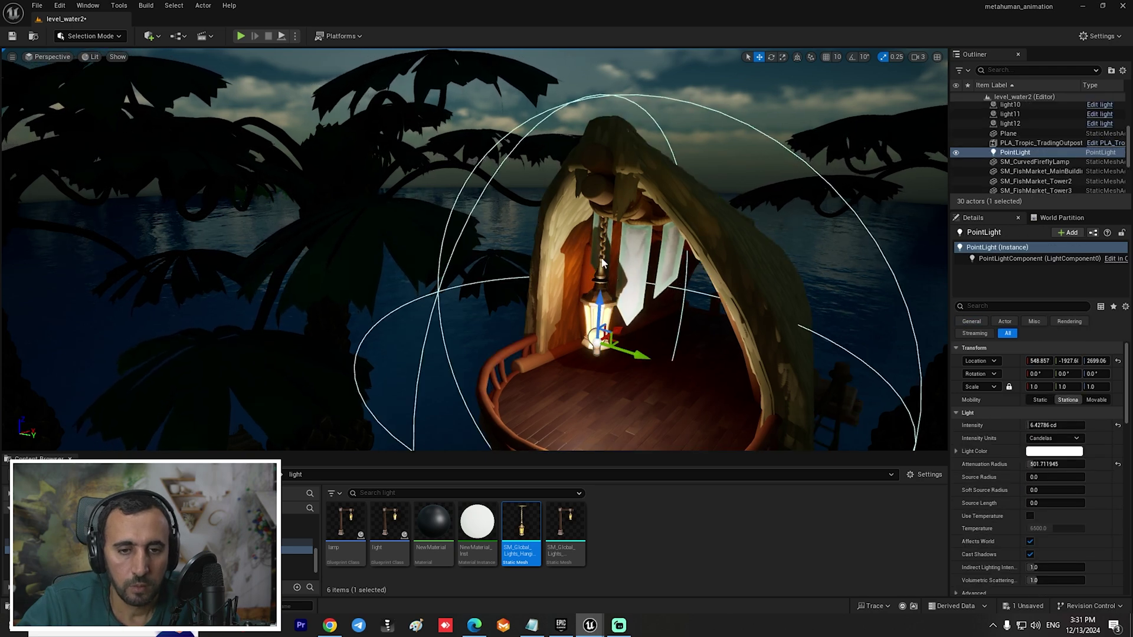
ctrl+click(602, 264)
key(ctrl+g)
Duplicate the lantern group downward so the copy hangs below the first tower's hut.
key(s)
right_drag(601, 263, 625, 316)
alt+drag(497, 104, 497, 183)
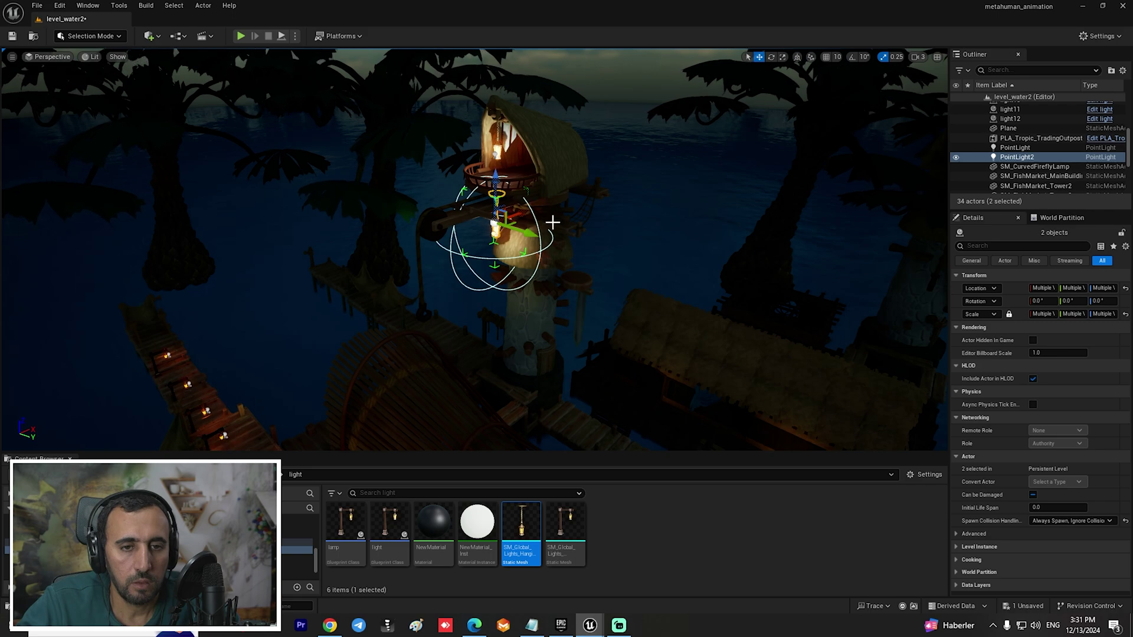
Duplicate the lantern group into the second tower's hut and once more below that hut's projecting beam.
alt+shift+drag(470, 228, 516, 287)
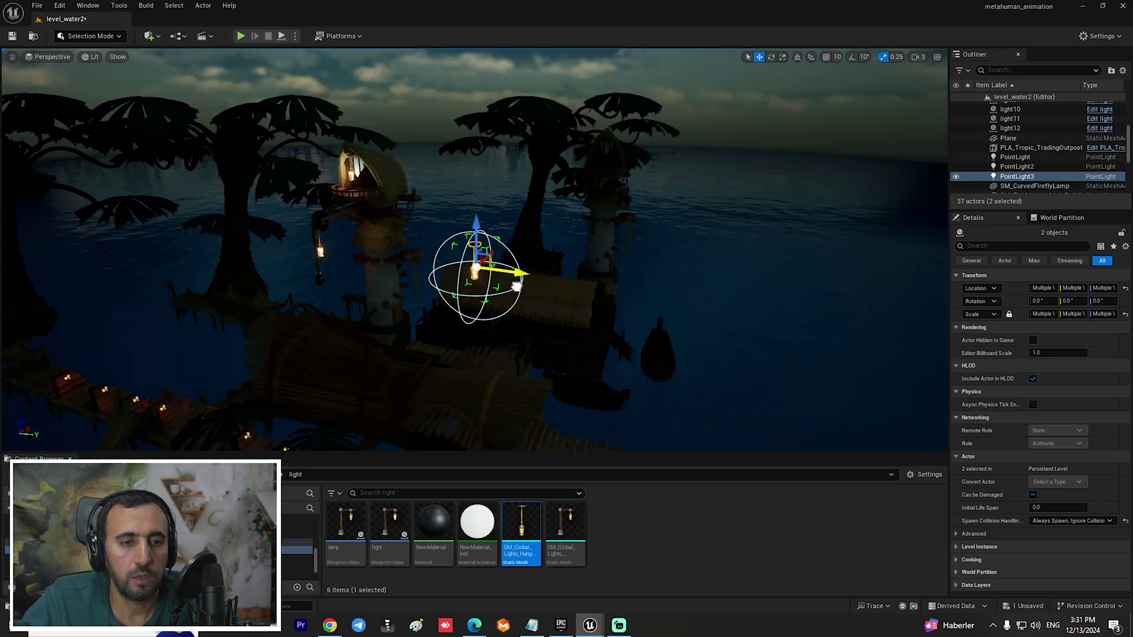
right_drag(707, 326, 625, 324)
key(d)
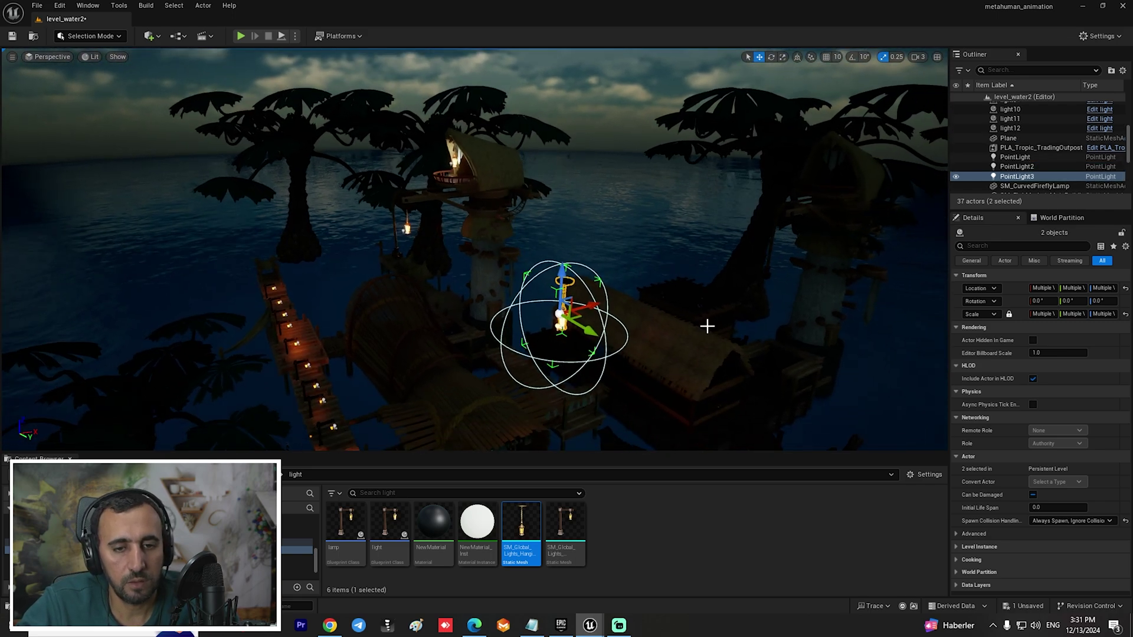
drag(587, 310, 740, 225)
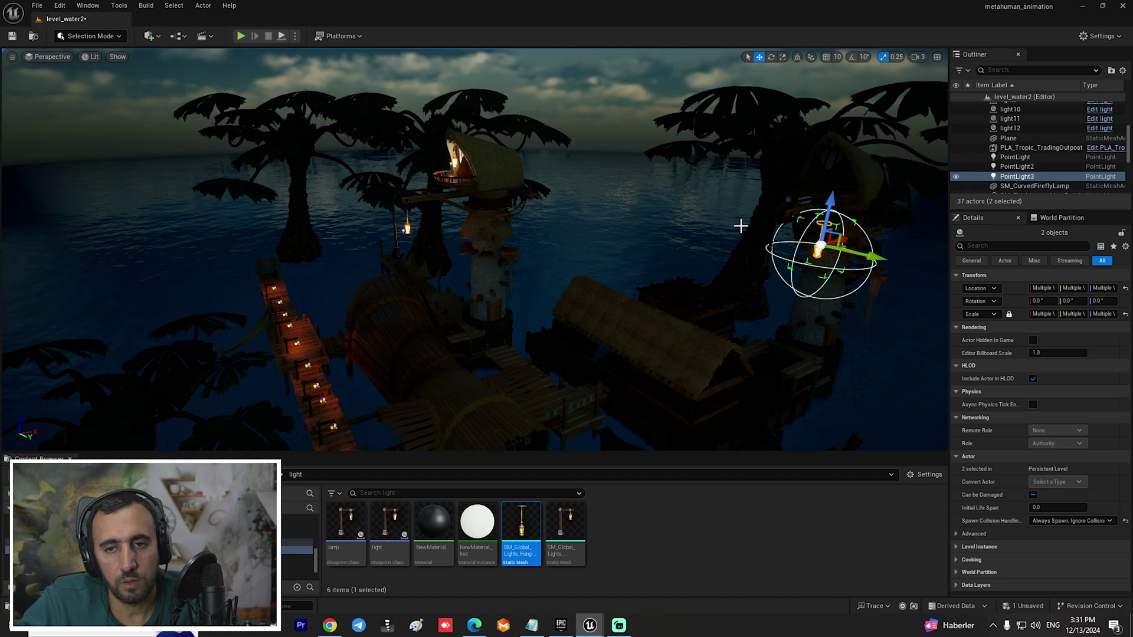
drag(822, 216, 769, 142)
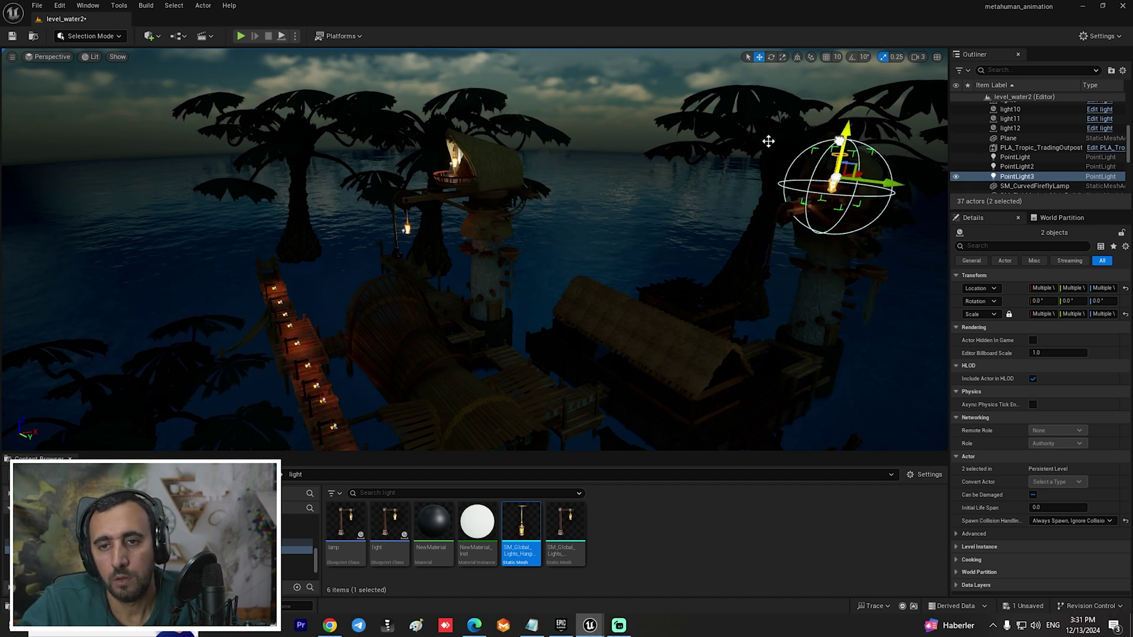
key(f)
alt+drag(696, 261, 430, 121)
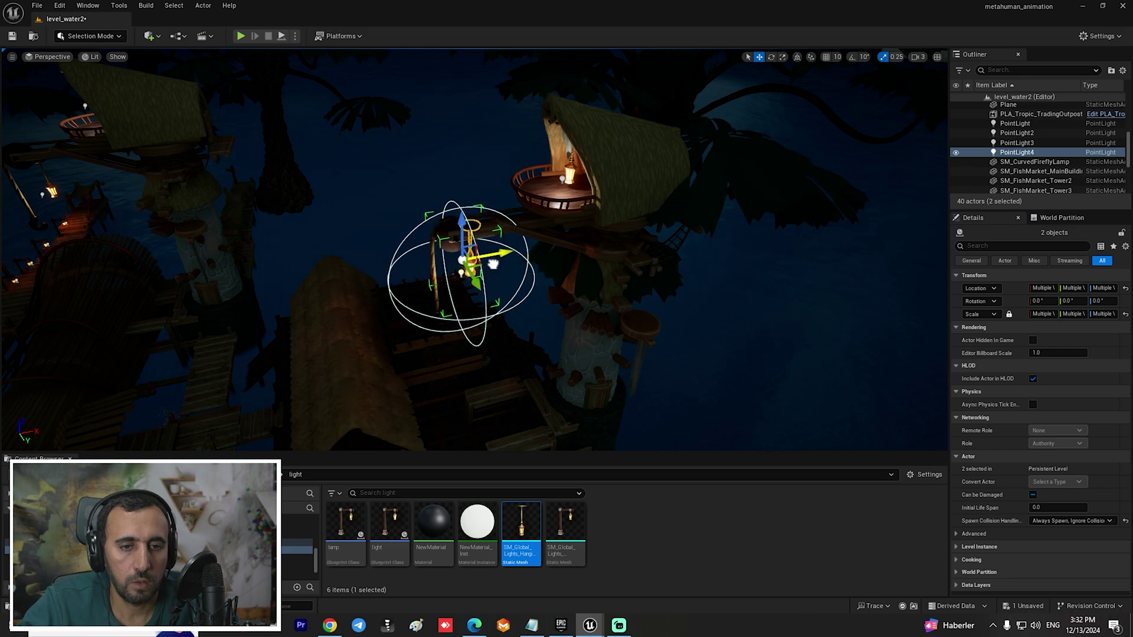
Duplicate the dock-corner lamppost to both sides of the building's entrance, near X 276, Y 720 and X -648, Y 717, turning the second to about 4° around Z.
right_drag(474, 251, 251, 226)
key(g)
right_drag(106, 407, 102, 408)
right_drag(343, 295, 342, 295)
click(428, 206)
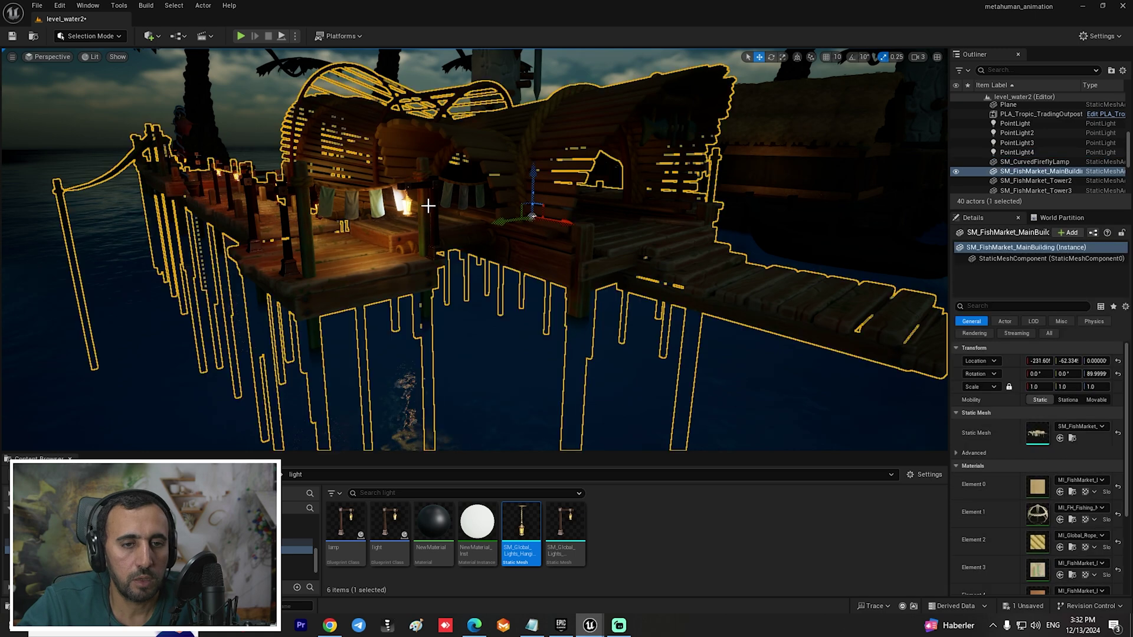
click(436, 180)
right_drag(537, 302, 537, 303)
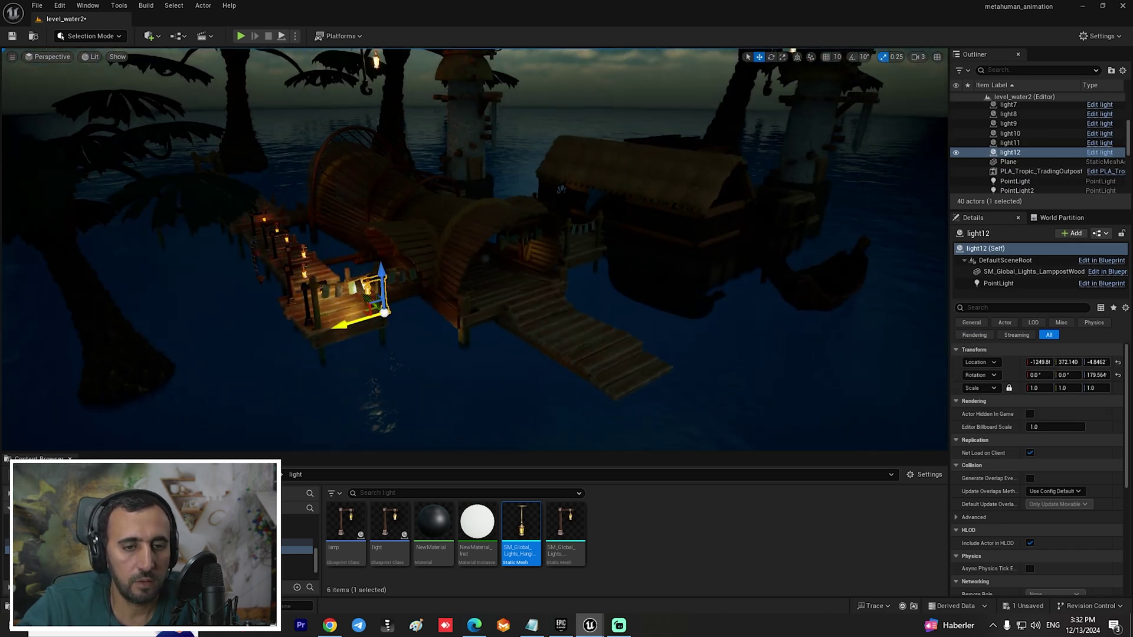
alt+drag(384, 312, 521, 312)
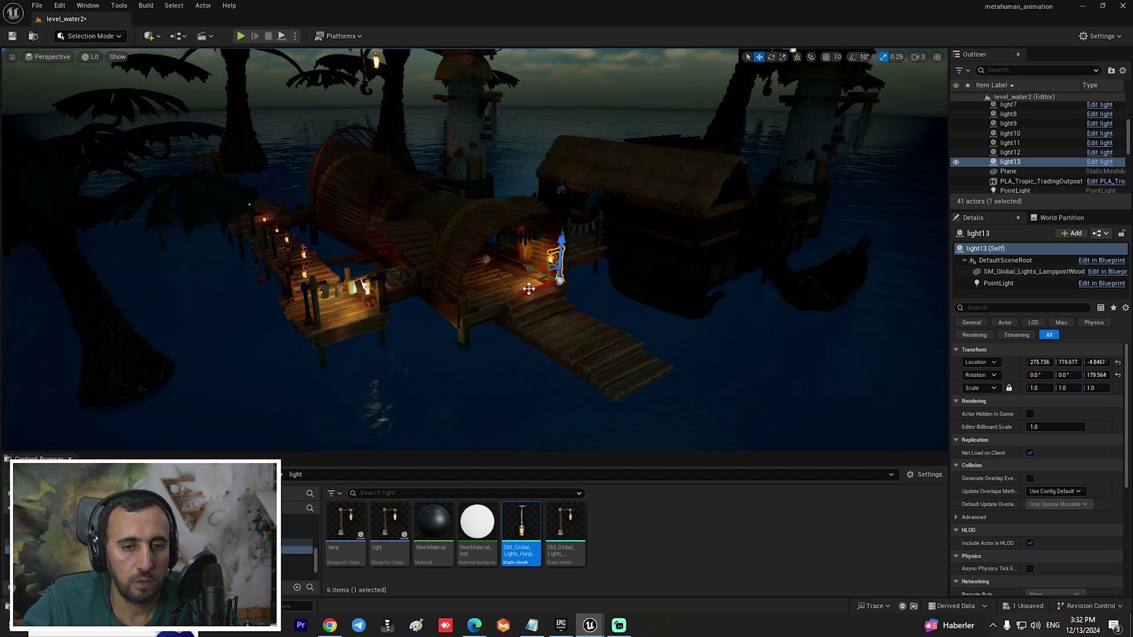
alt+drag(528, 289, 477, 303)
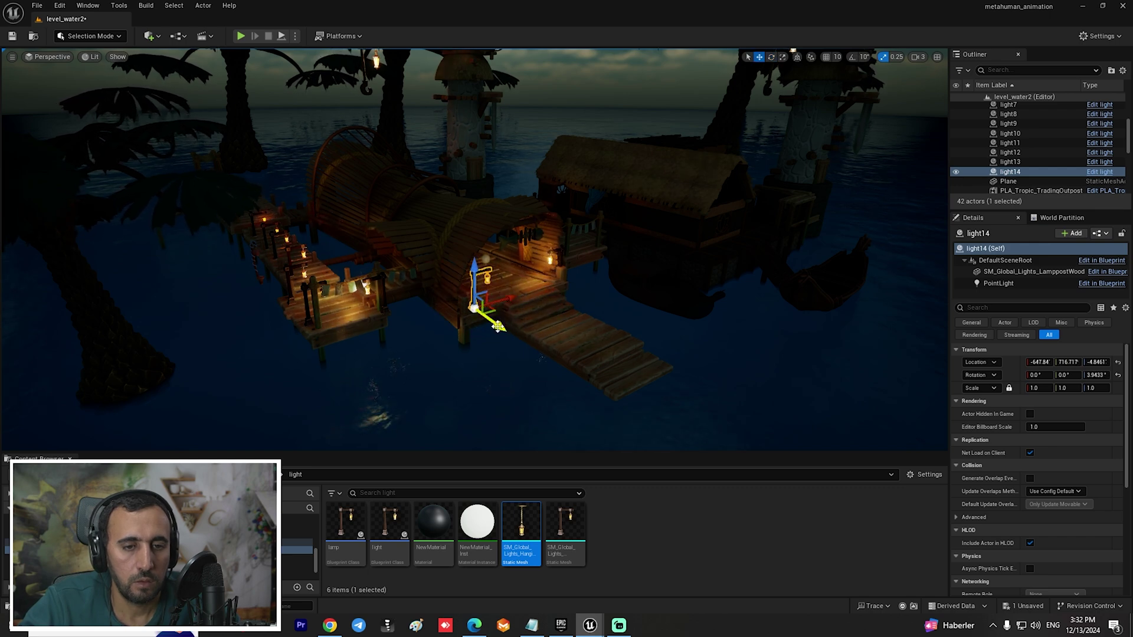
Duplicate lampposts onto both sides of the wooden ramp, the last near X -85, Y 1205 rotated about 169° around Z, and save the level.
alt+drag(497, 326, 607, 368)
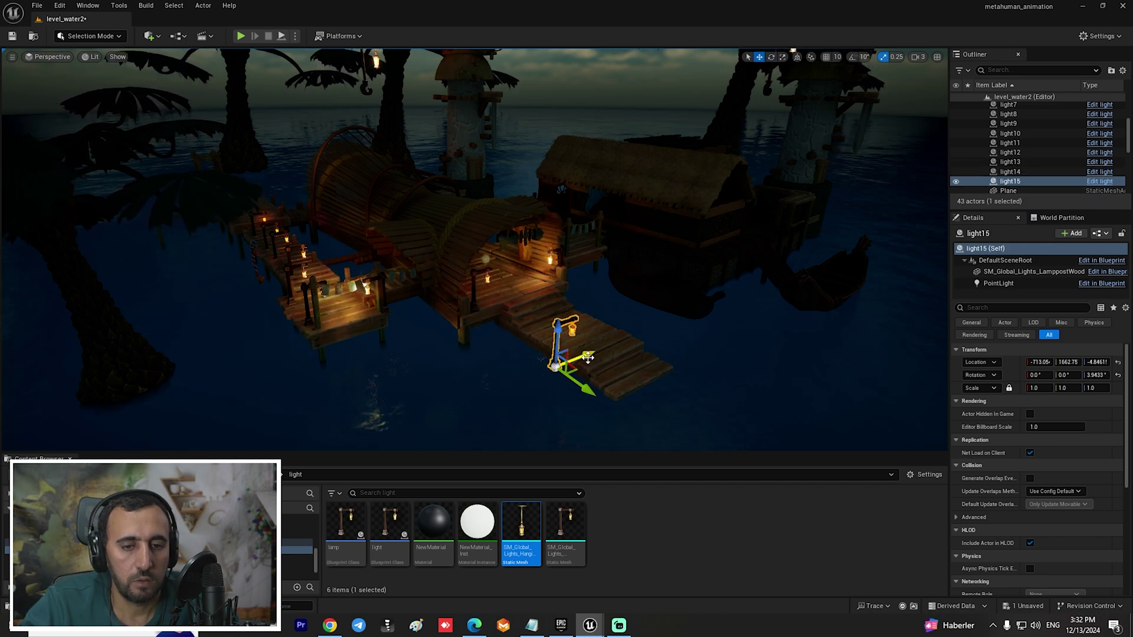
alt+drag(607, 367, 603, 377)
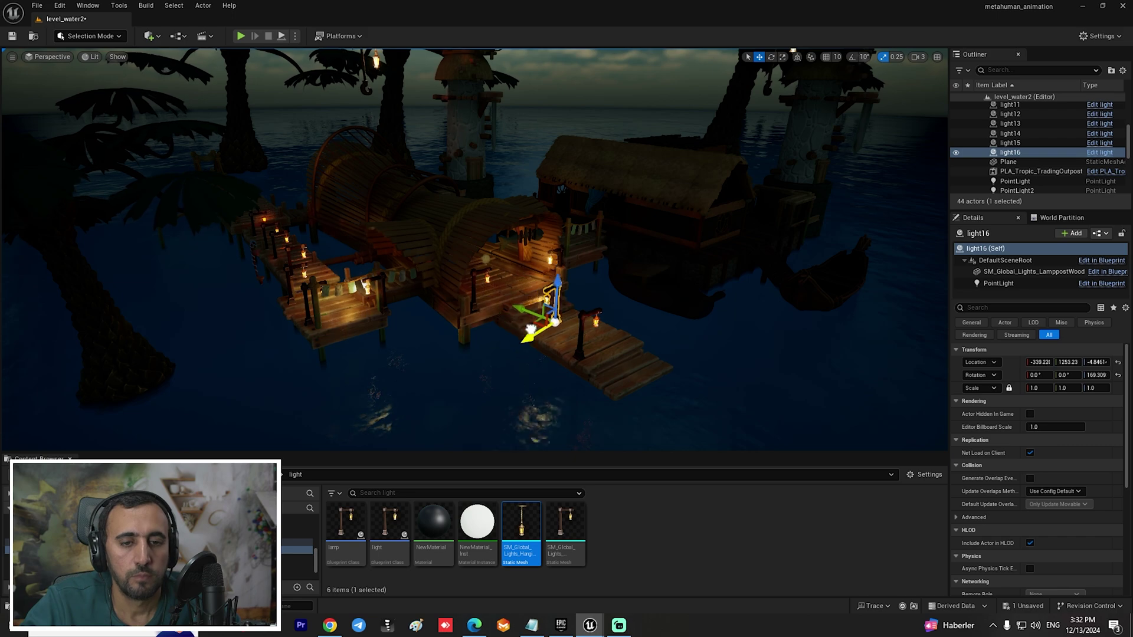
drag(530, 329, 546, 316)
right_drag(547, 317, 549, 223)
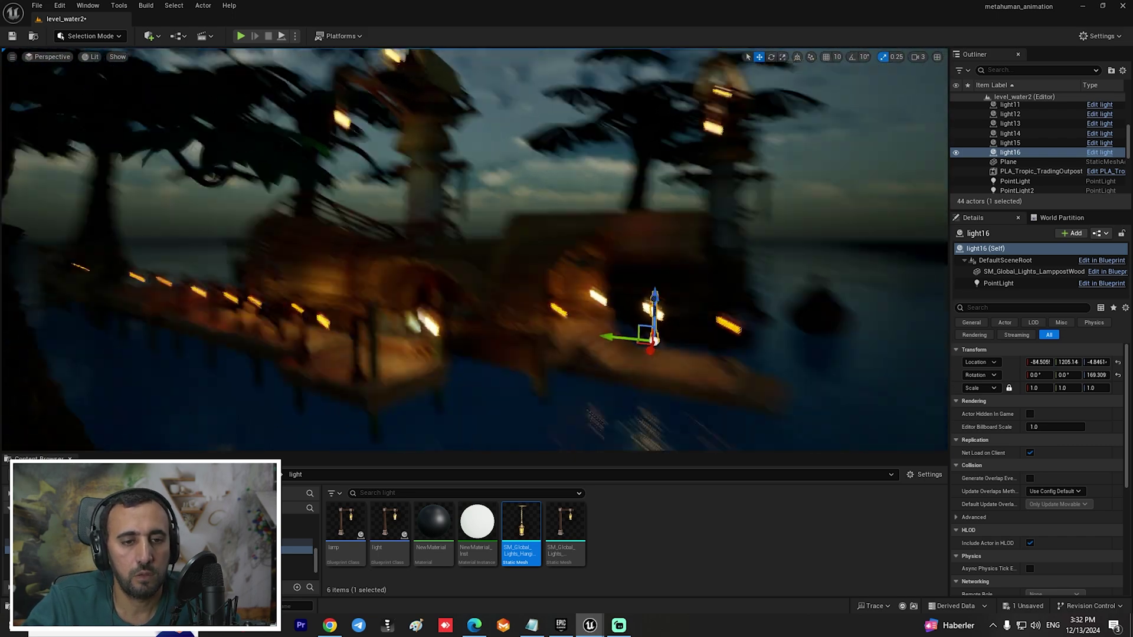
right_drag(626, 292, 197, 346)
key(ctrl+s)
Add a Spot Light above the dock near X -2344, Y 1072, Z 699 and enlarge its attenuation radius to about 1996.
right_drag(714, 262, 649, 265)
right_drag(301, 286, 277, 294)
click(152, 37)
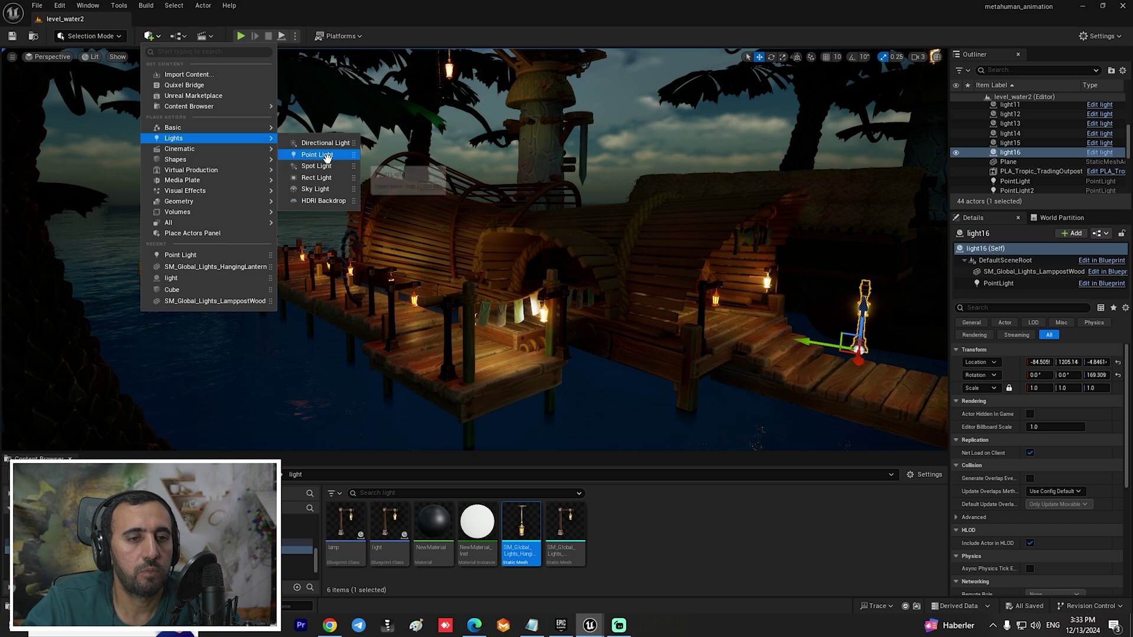
click(317, 167)
drag(472, 276, 474, 248)
key(r)
scroll(462, 263, up, 3)
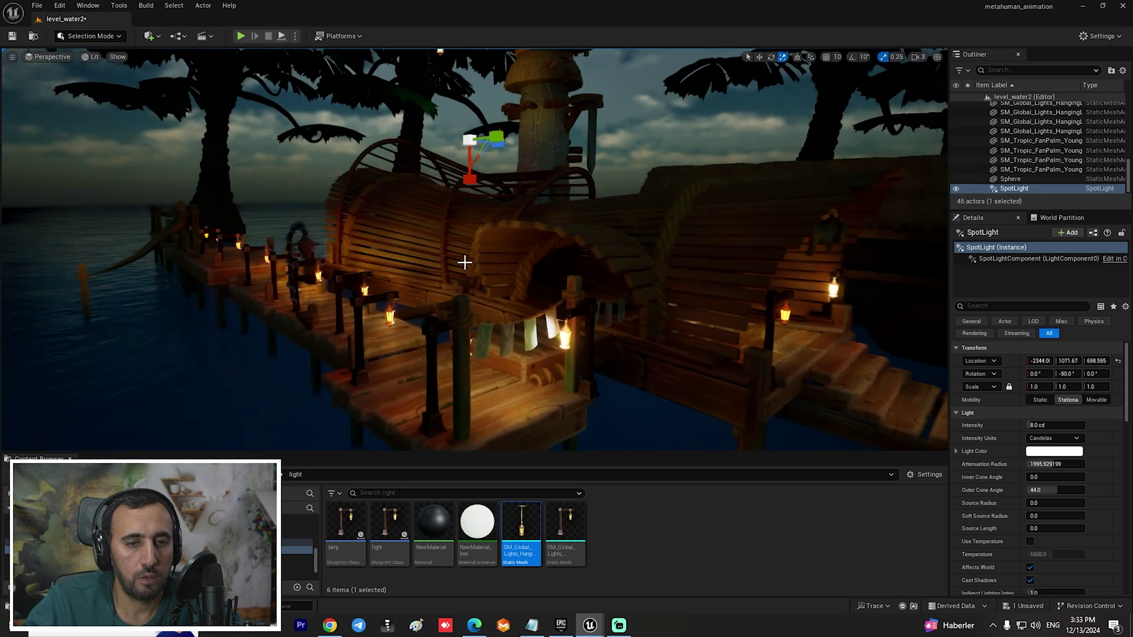
Shrink the spot light's attenuation radius to about 130 and tilt it to about -22.5° around Y.
scroll(442, 286, down, 2)
right_drag(418, 309, 479, 315)
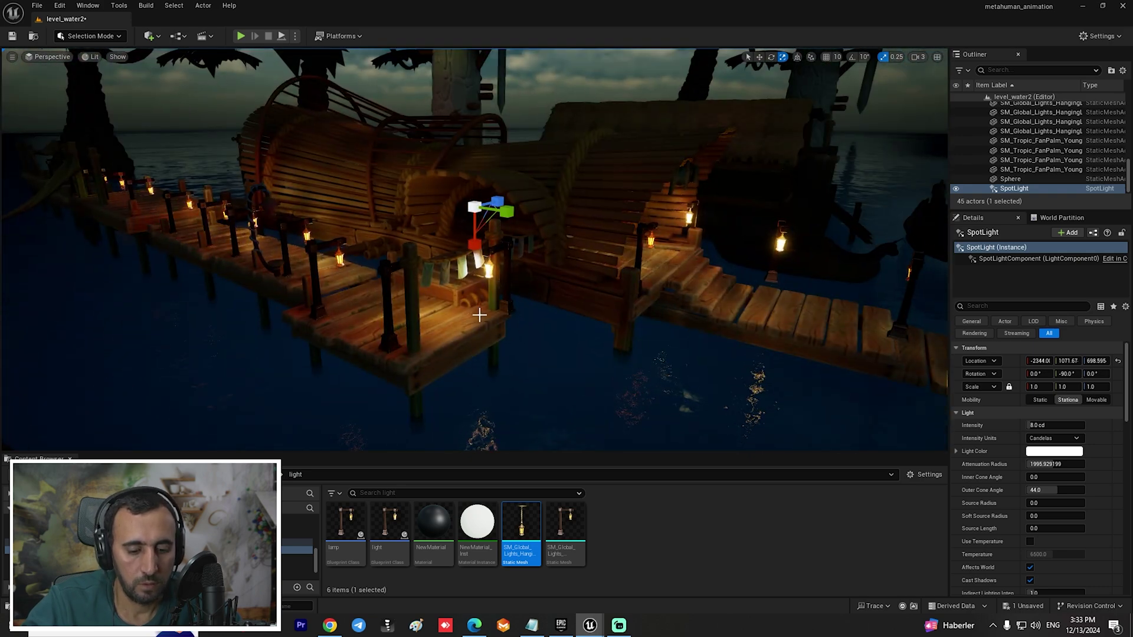
key(g)
key(e)
key(r)
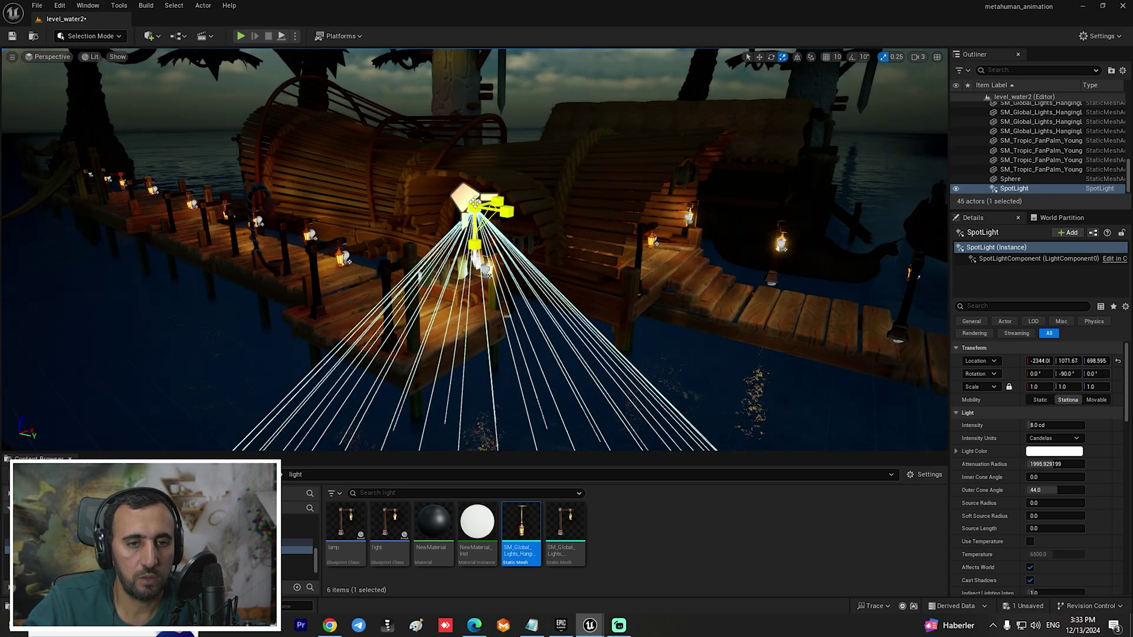
drag(474, 208, 460, 204)
key(e)
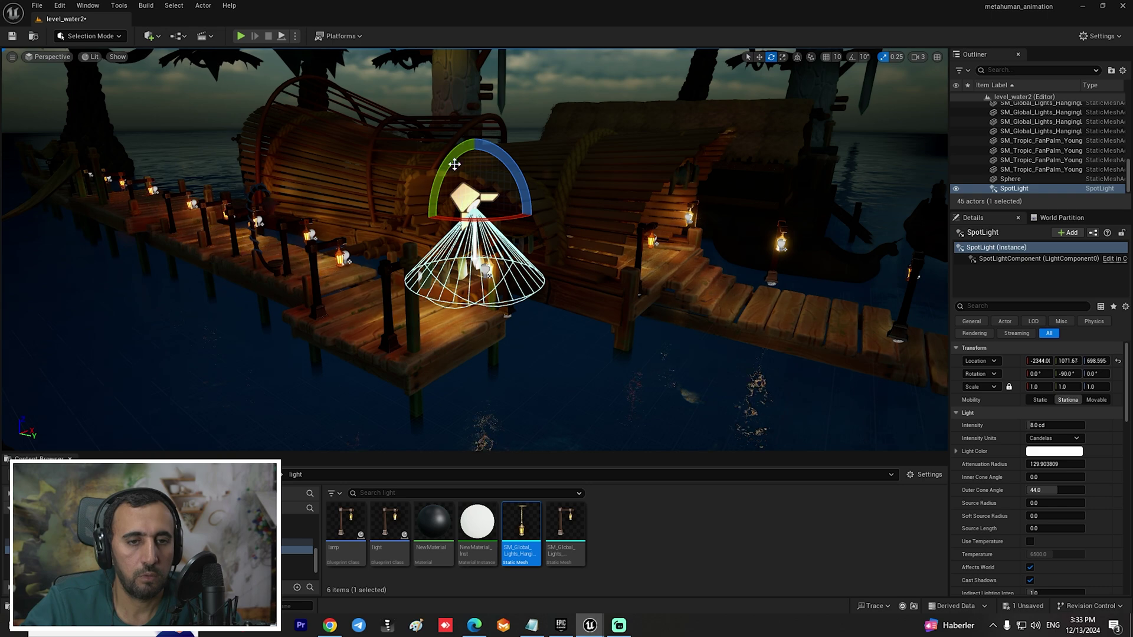
drag(454, 164, 492, 226)
Move the spot light to about X -1404, Y 801, Z 527 and enlarge its attenuation radius to about 520.
key(w)
key(s)
right_drag(340, 166, 340, 166)
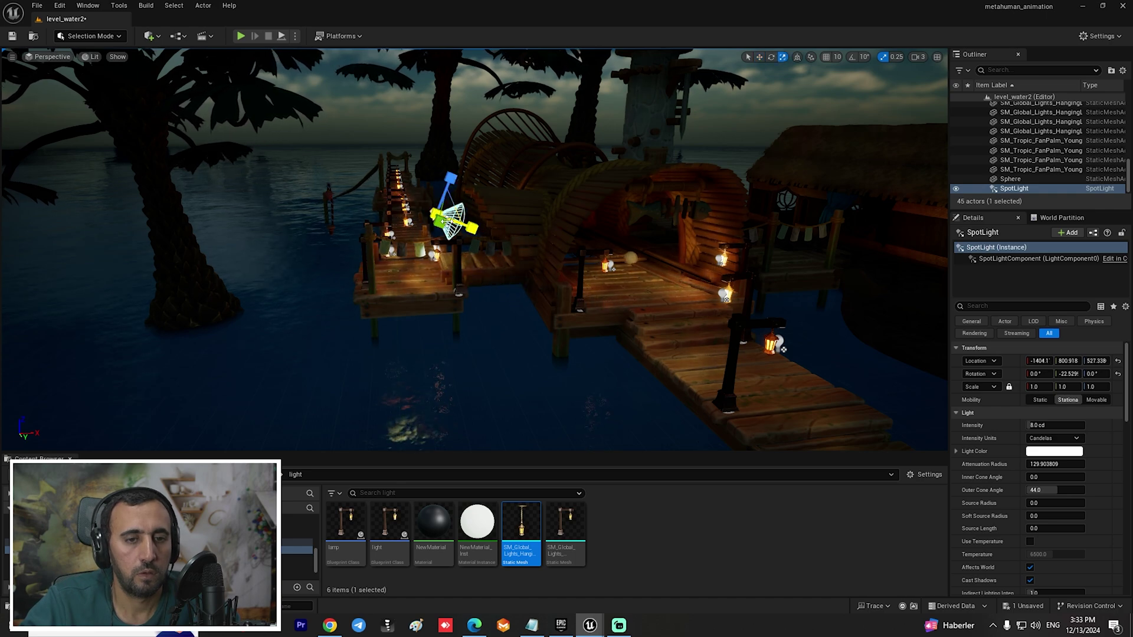
drag(438, 220, 463, 220)
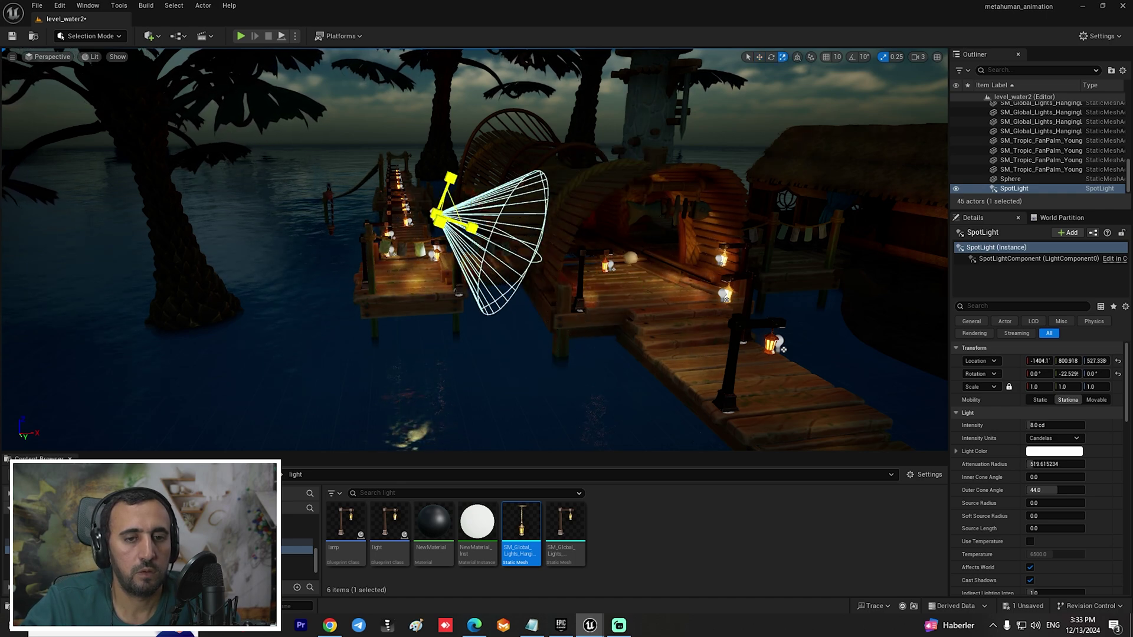
Reposition the spot light beside the wooden building, near X -1510, Y -73, Z 571.
key(f)
alt+drag(397, 263, 482, 309)
key(w)
drag(490, 259, 167, 187)
alt+drag(278, 255, 321, 142)
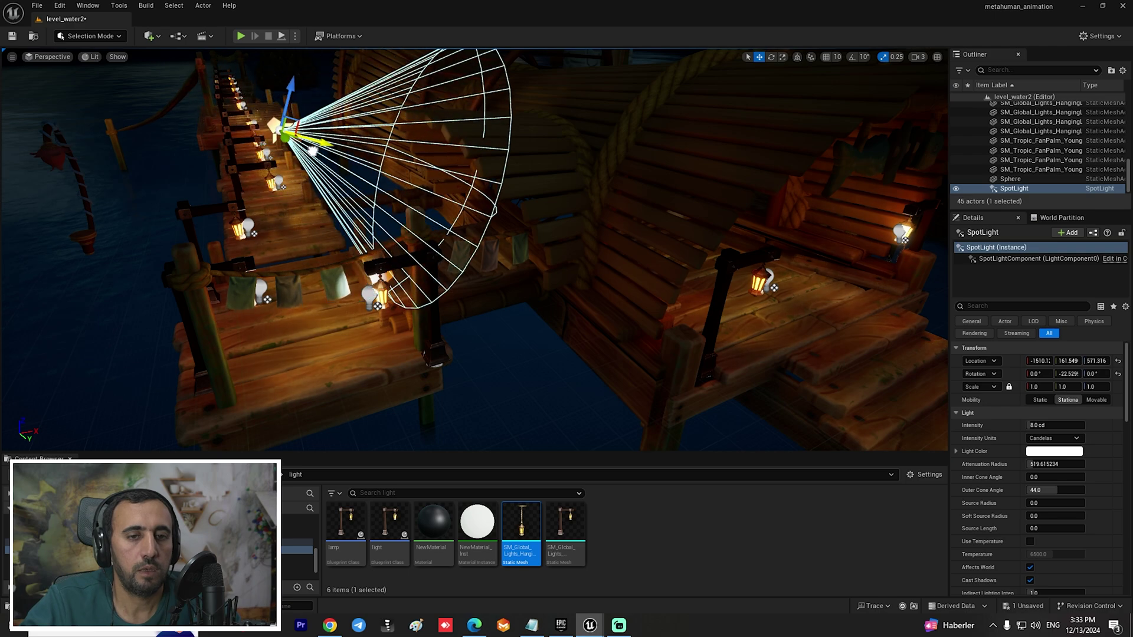
right_drag(321, 142, 531, 94)
drag(605, 193, 493, 192)
right_drag(659, 309, 947, 367)
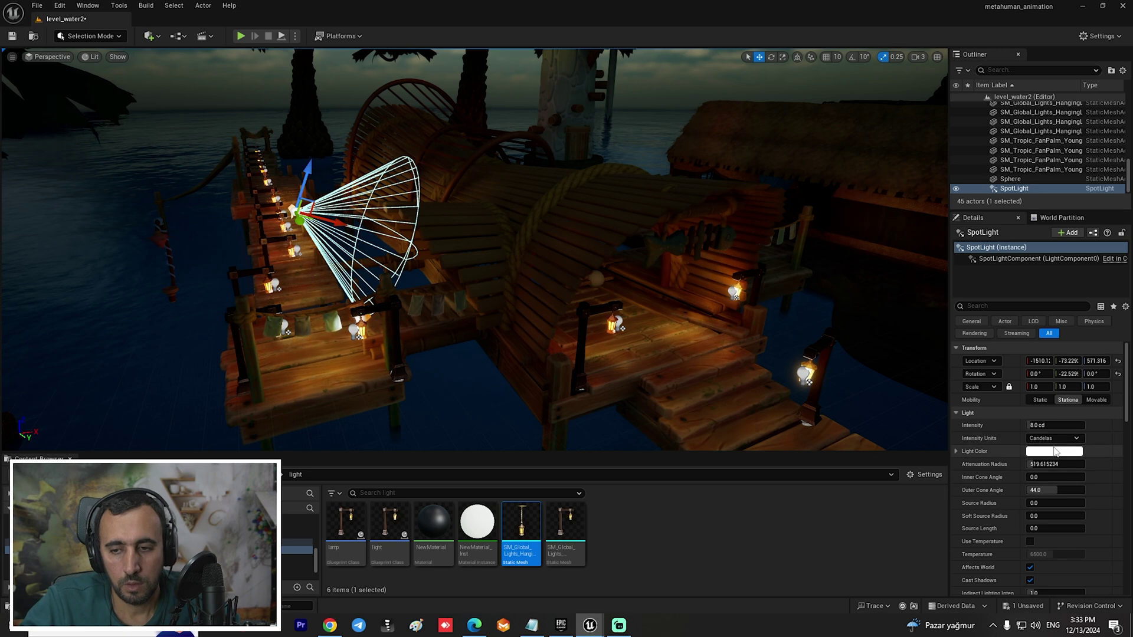
Set the spot light's intensity to about 21.9 cd, attenuation radius to about 962 and inner cone angle to about 29.9.
drag(1045, 424, 1049, 425)
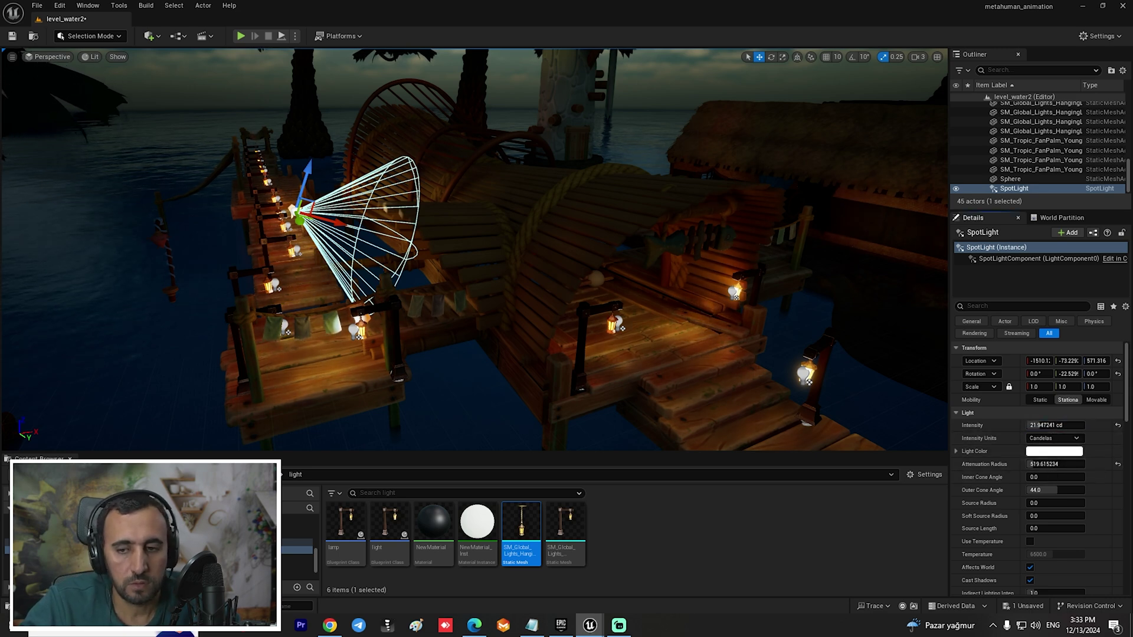
mouse_move(1056, 464)
mouse_down()
mouse_move(1109, 464)
mouse_move(1071, 464)
mouse_up()
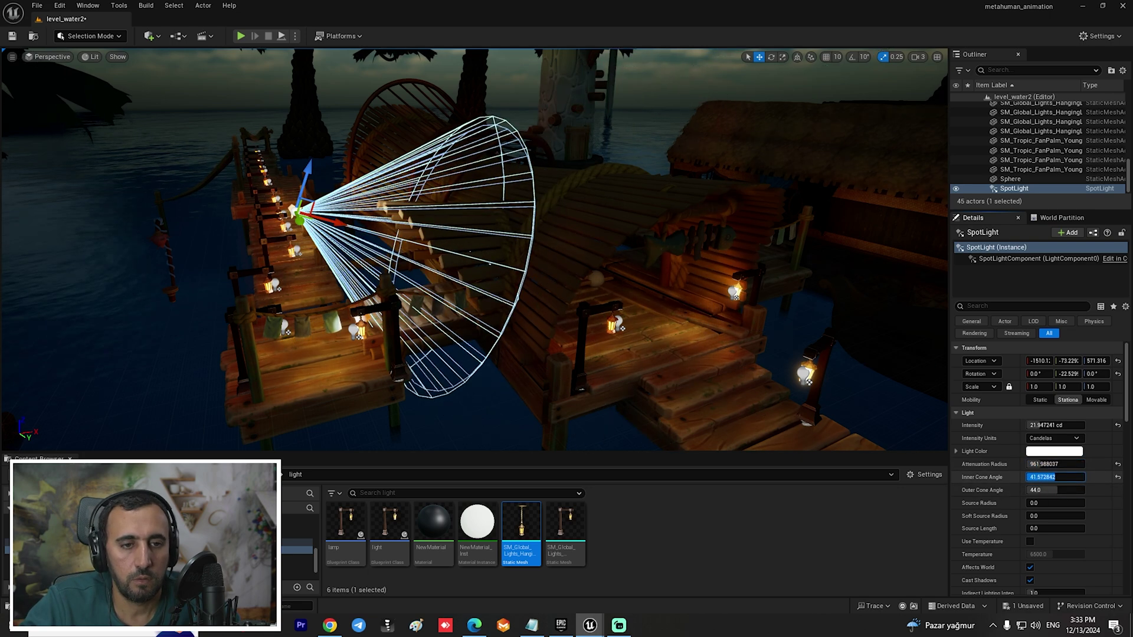
right_drag(842, 436, 746, 457)
key(d)
key(w)
key(s)
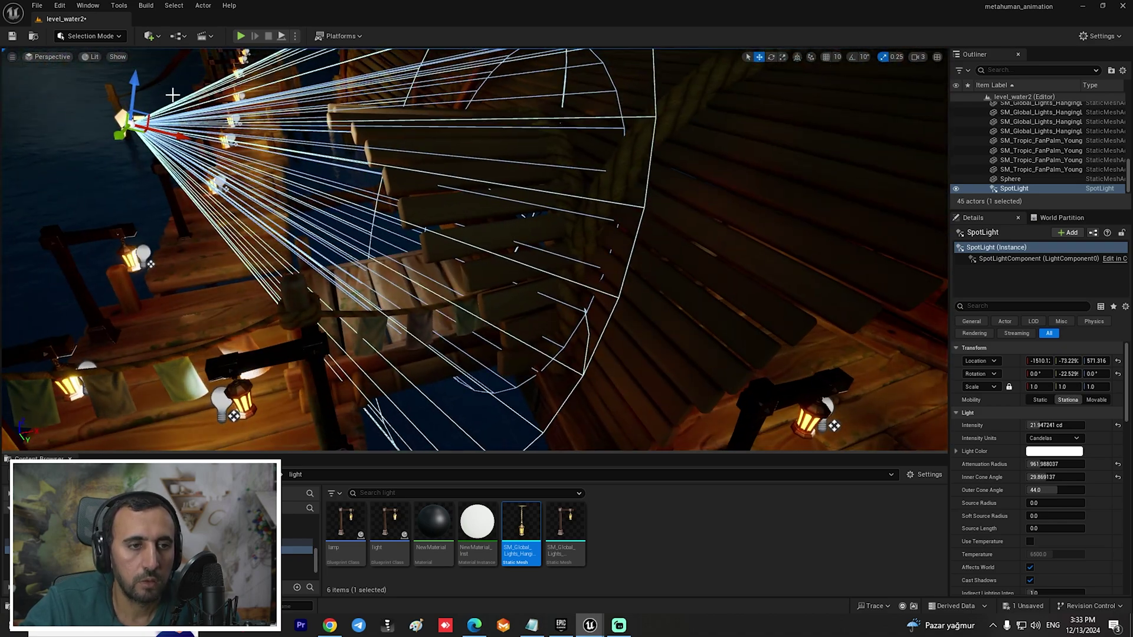
Pull the spot light back and up to about X -1643, Z 627, and save the level.
drag(171, 138, 65, 103)
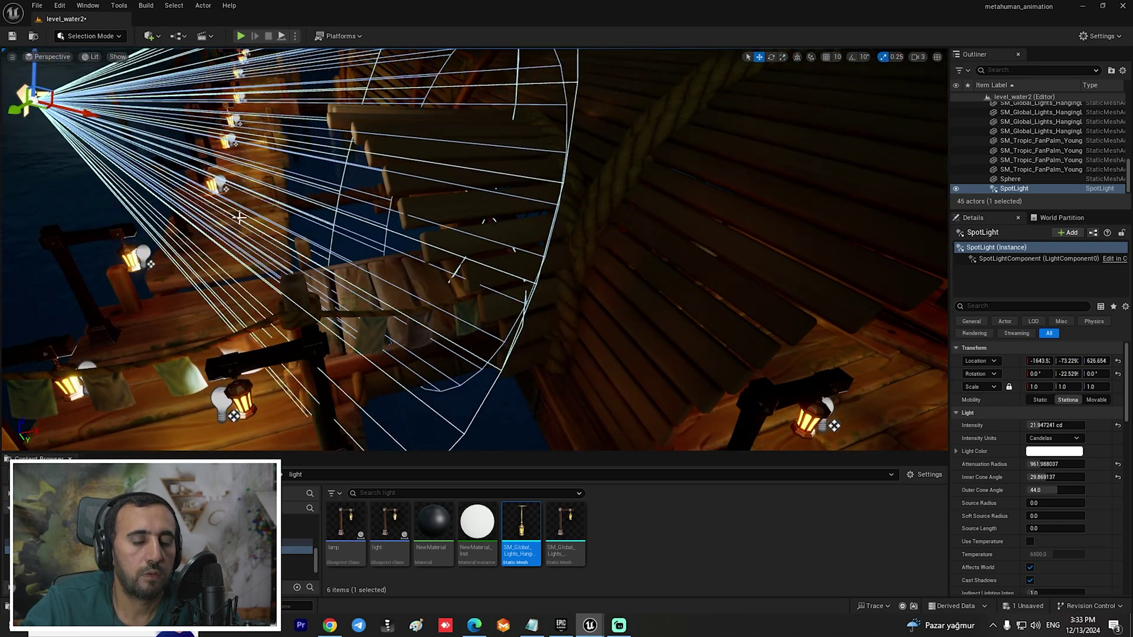
key(a)
right_drag(238, 218, 313, 200)
key(g)
key(s)
key(w)
key(s)
key(s)
key(w)
right_drag(417, 295, 407, 295)
key(s)
key(ctrl+s)
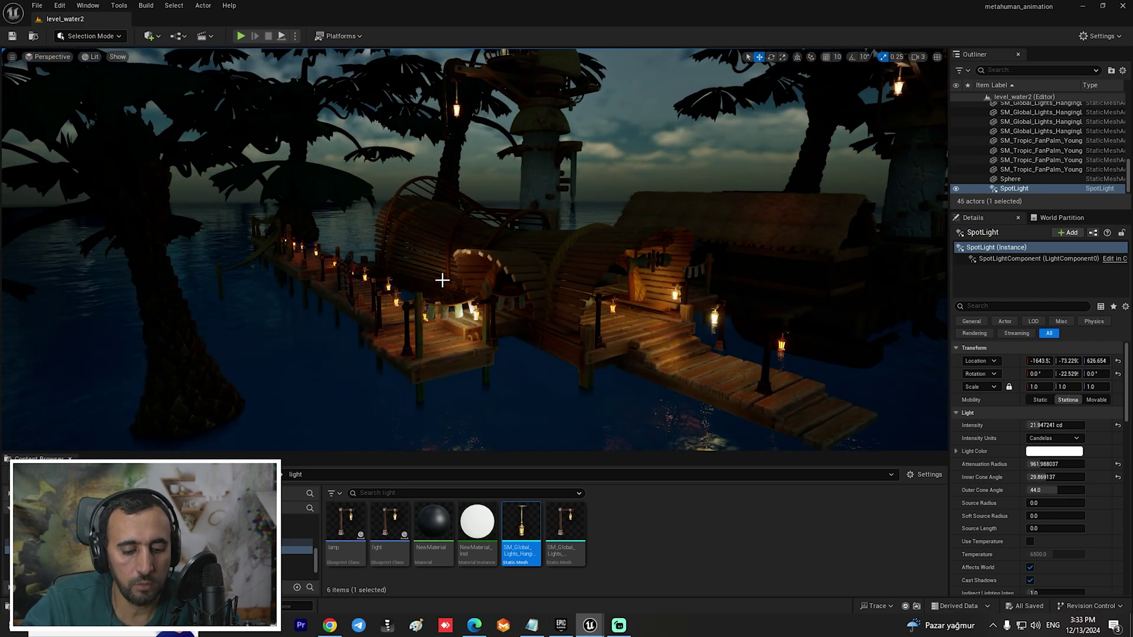
Duplicate the spot light, turn the copy to about -78° around Z and move it near X -873, Y 1930, Z 589.
key(g)
alt+drag(425, 253, 476, 307)
key(w)
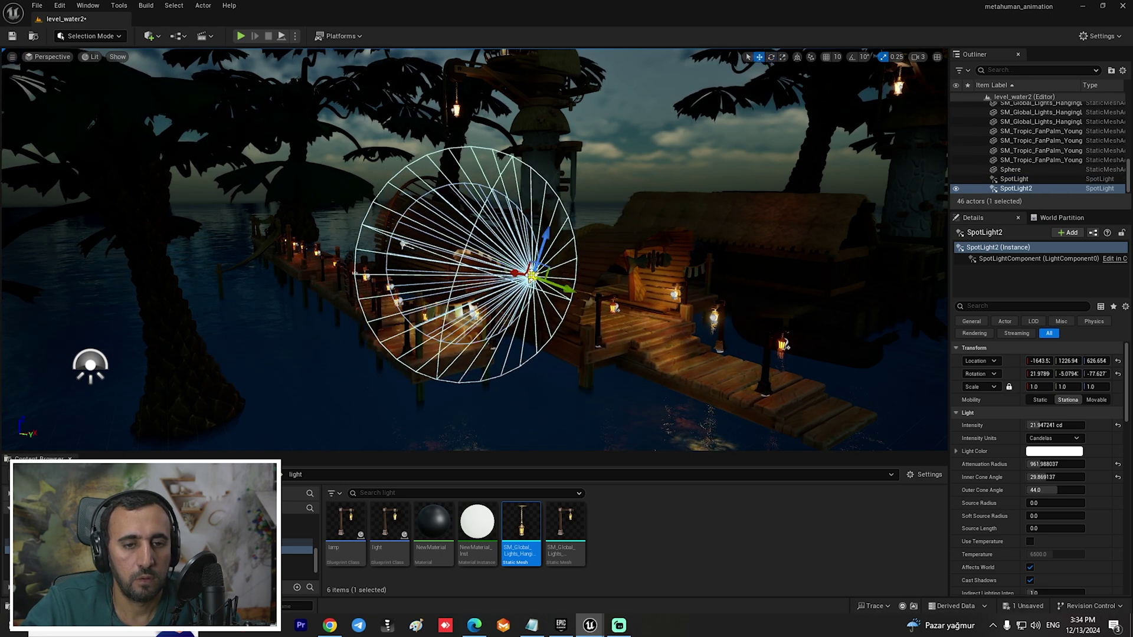
drag(508, 272, 642, 289)
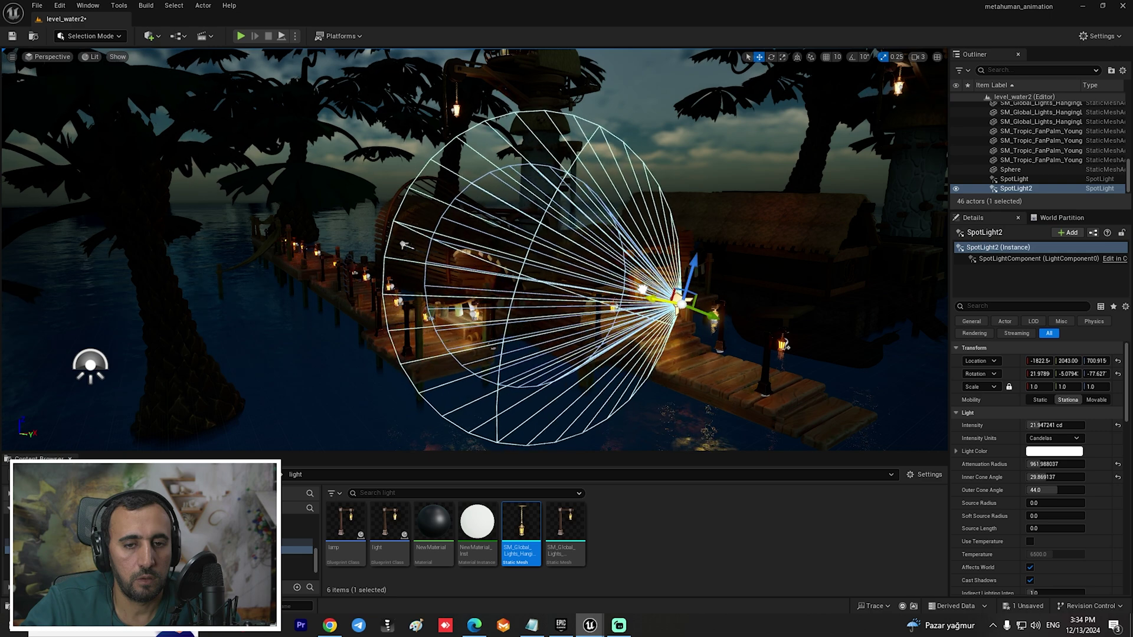
drag(712, 315, 891, 262)
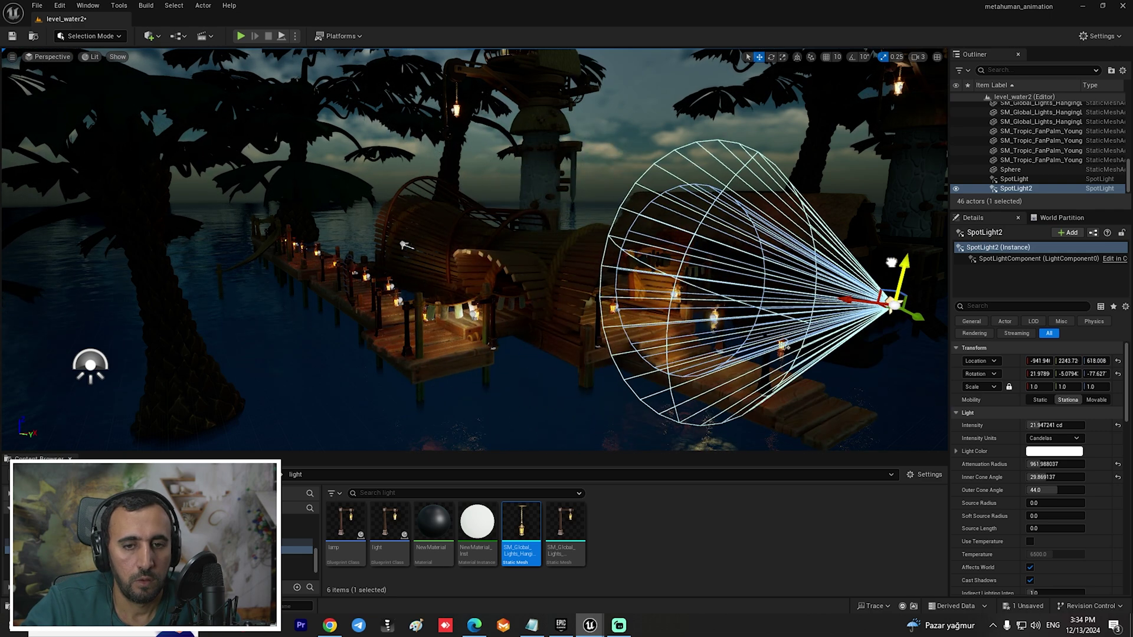
drag(849, 299, 749, 290)
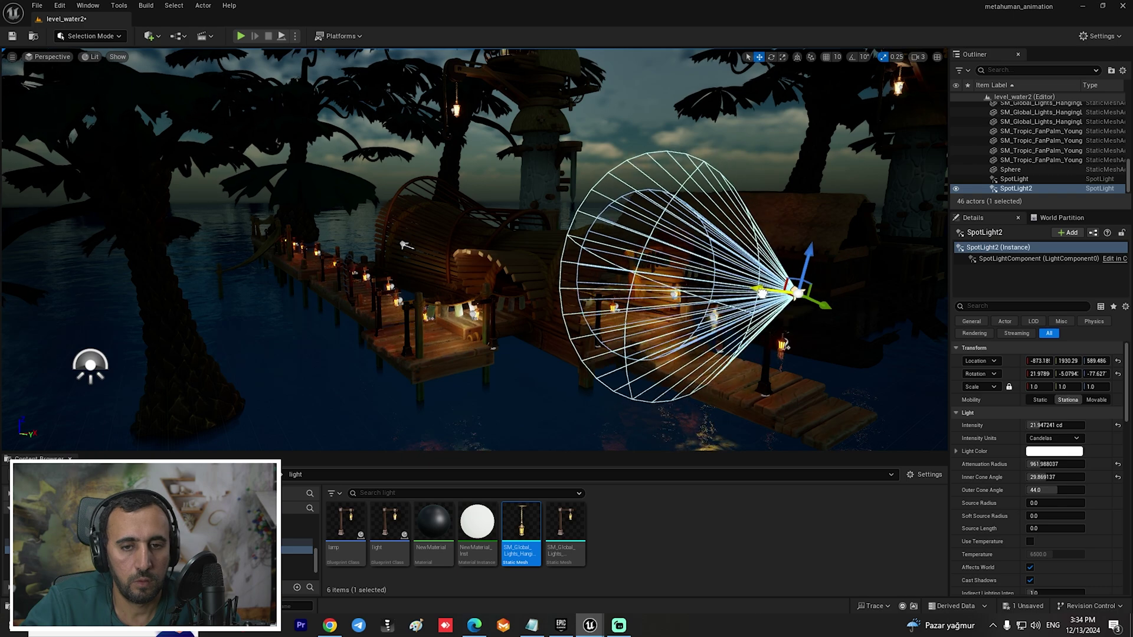
Rotate the second spot light to about 24°, -26°, -87°, move it near X -720, Y 1801, Z 879, and save the level.
key(e)
drag(851, 322, 786, 186)
key(w)
right_drag(786, 186, 855, 219)
right_drag(472, 288, 442, 301)
key(g)
right_drag(649, 338, 444, 256)
key(ctrl+s)
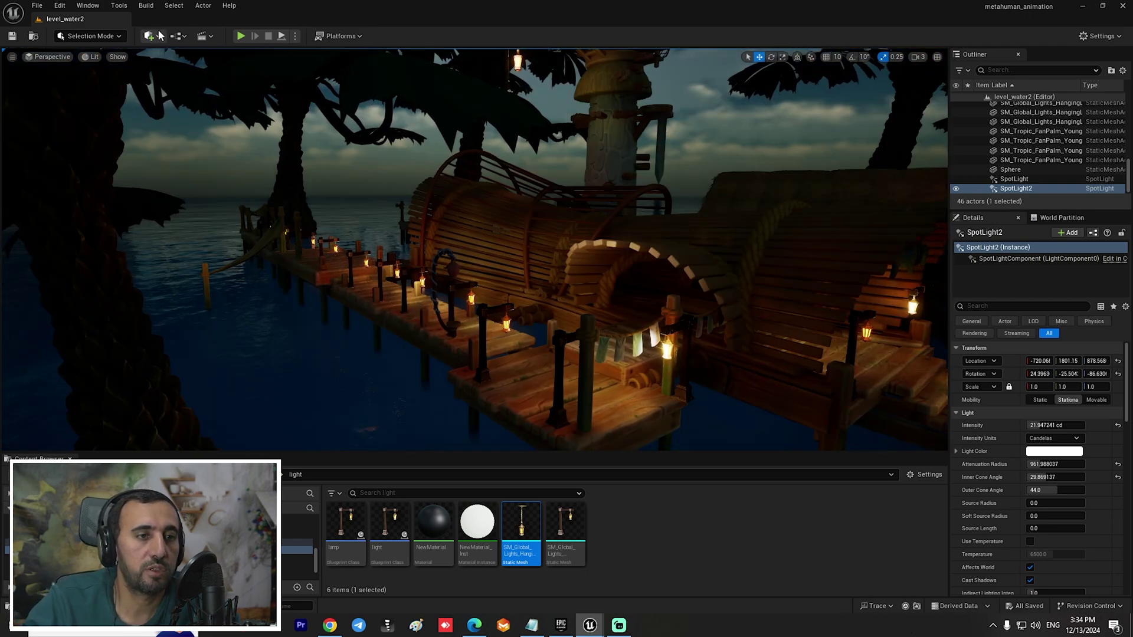
Add a Post Process Volume to the scene and enable its Infinite Extent (Unbound) option.
click(151, 36)
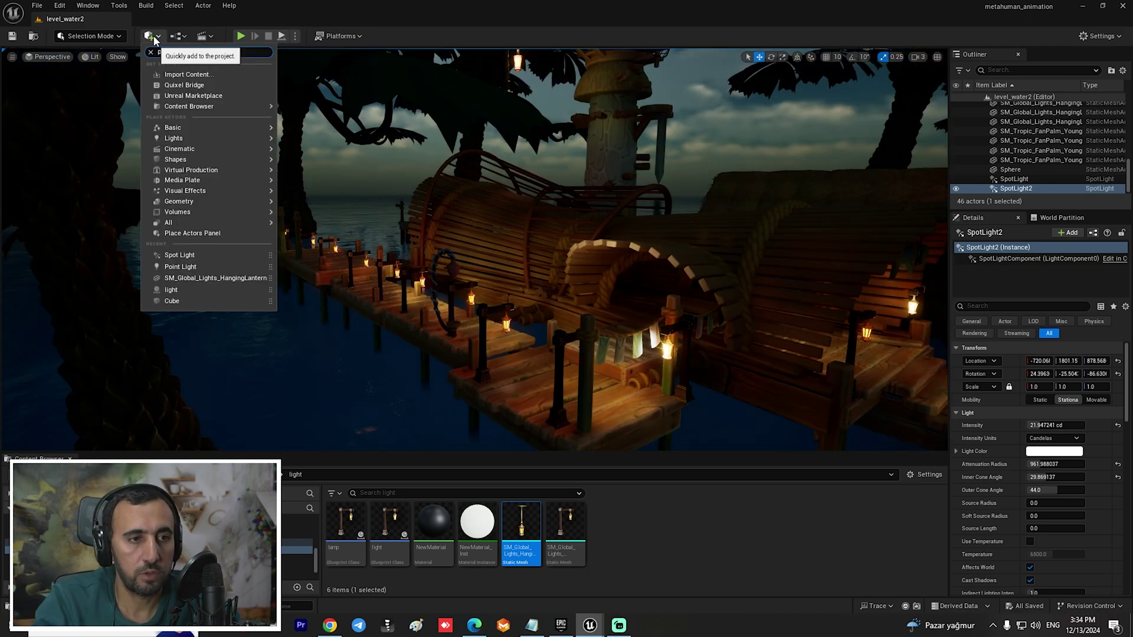
text(post)
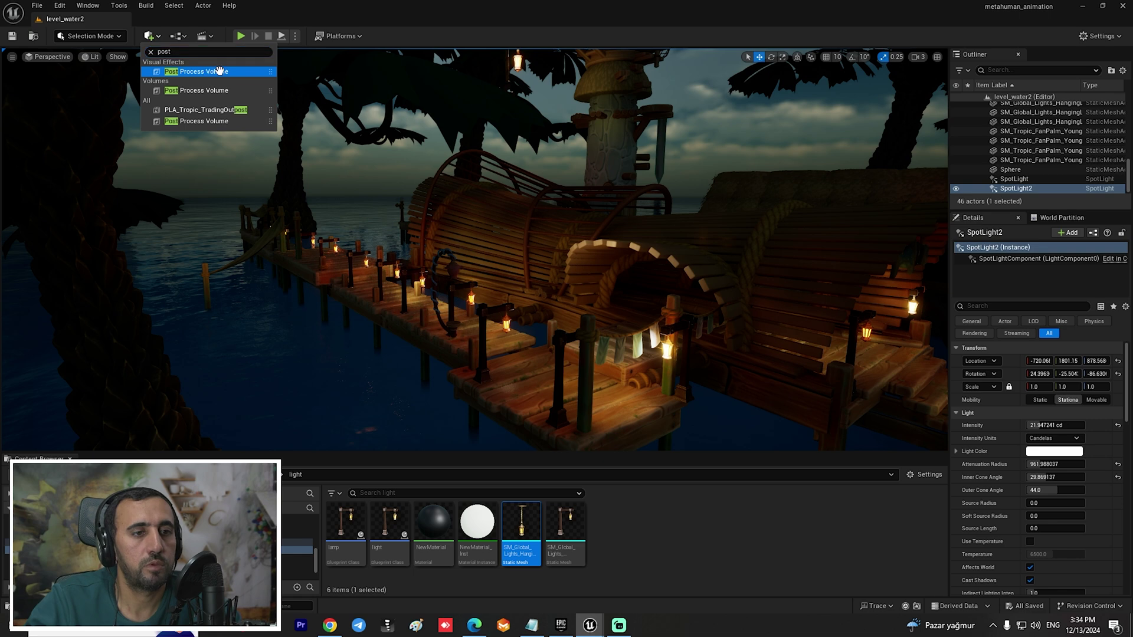
drag(509, 280, 509, 281)
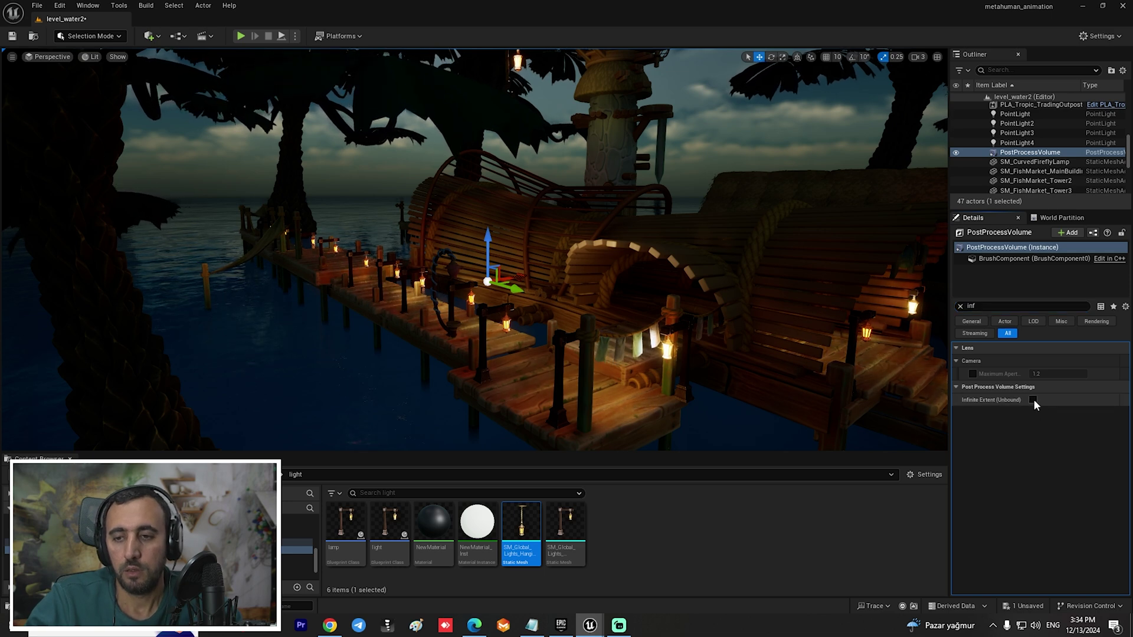
click(1033, 400)
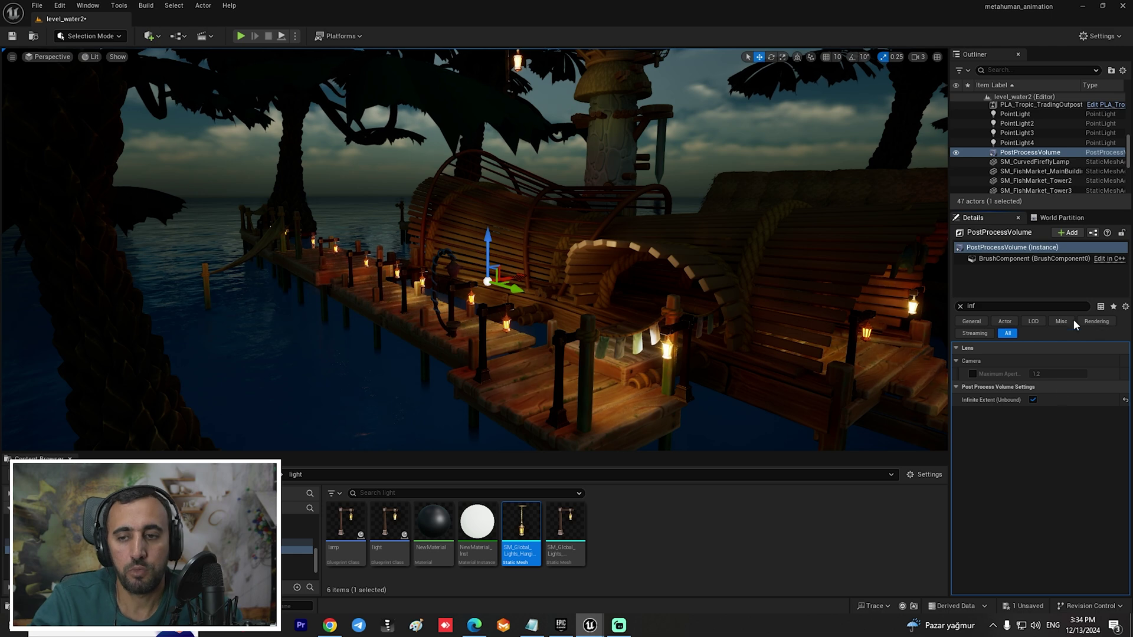
click(961, 306)
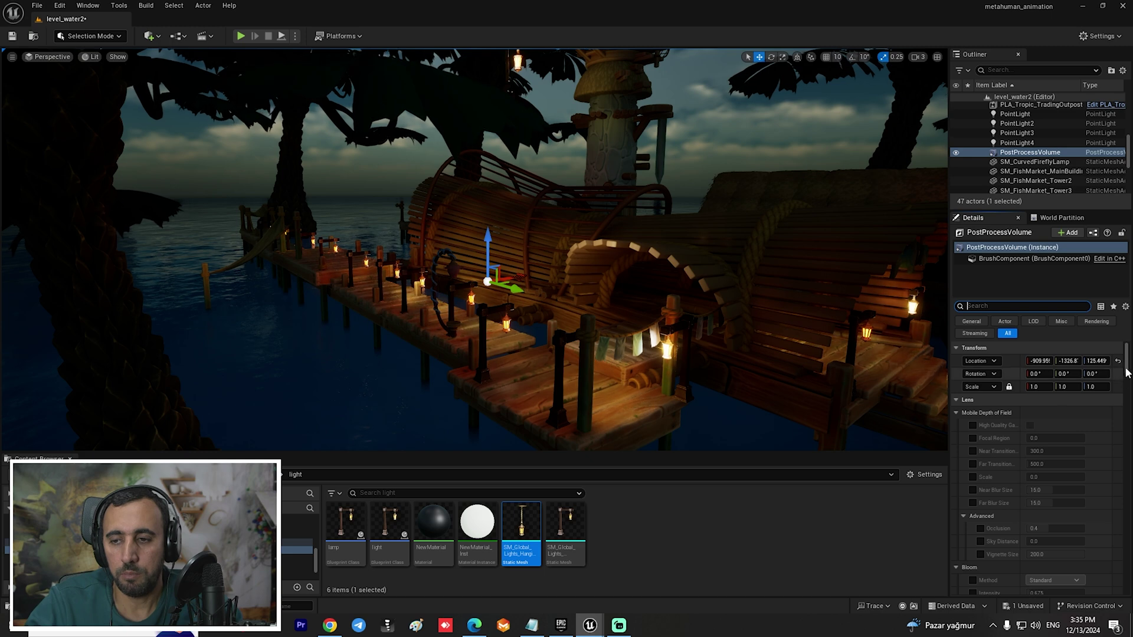
Enable the Min EV100 override in the volume's Exposure settings and set it to 1.
scroll(1127, 372, down, 10)
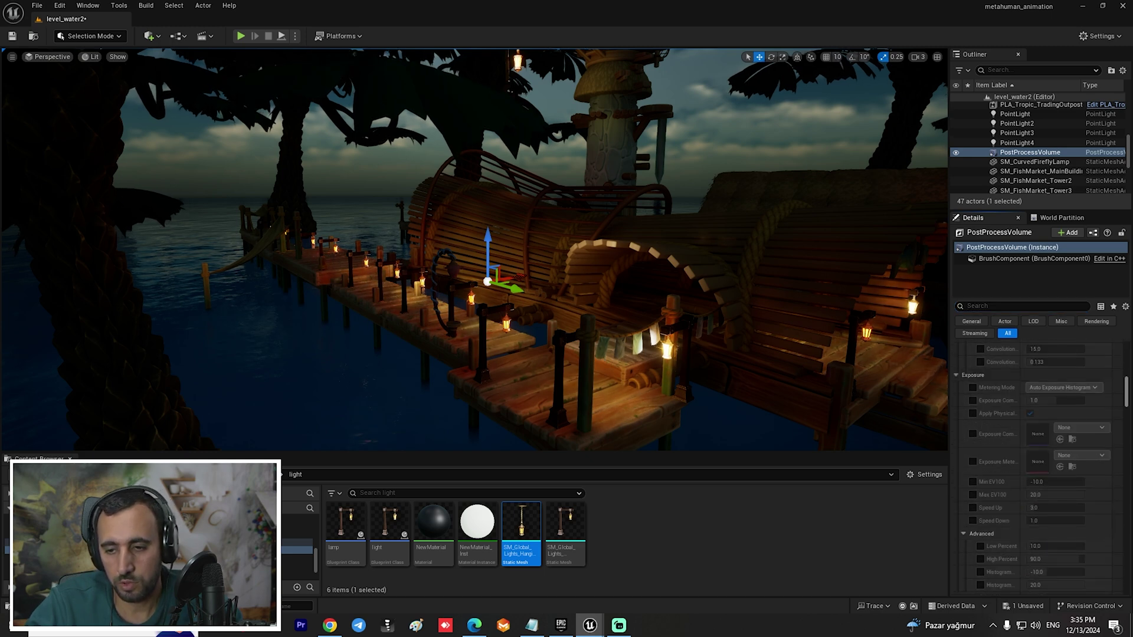
scroll(1022, 420, down, 1)
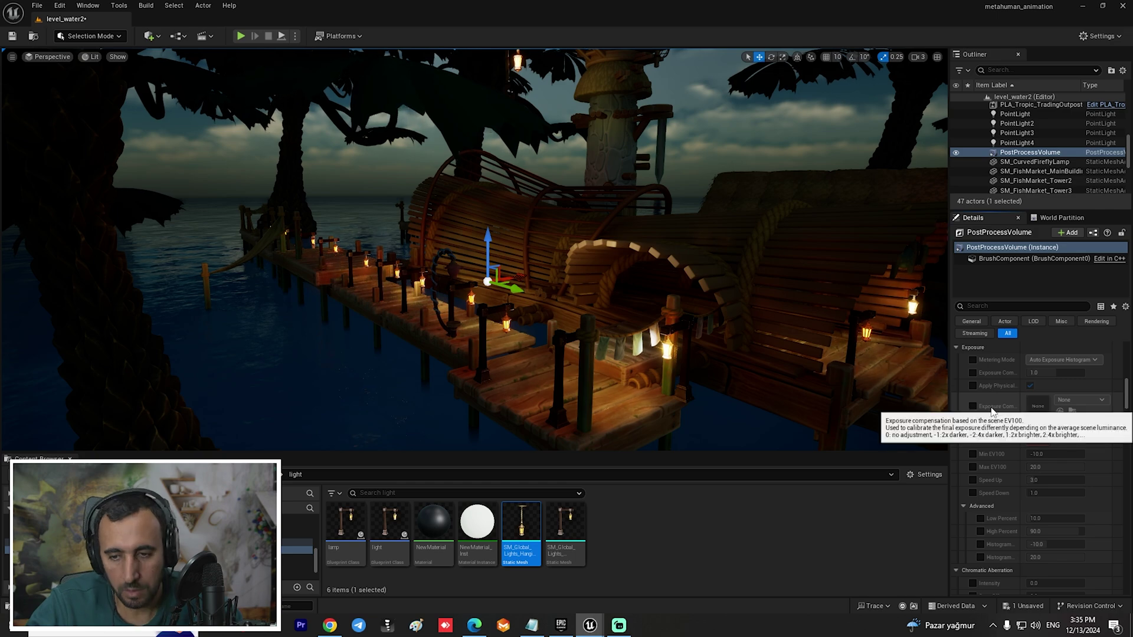
click(972, 453)
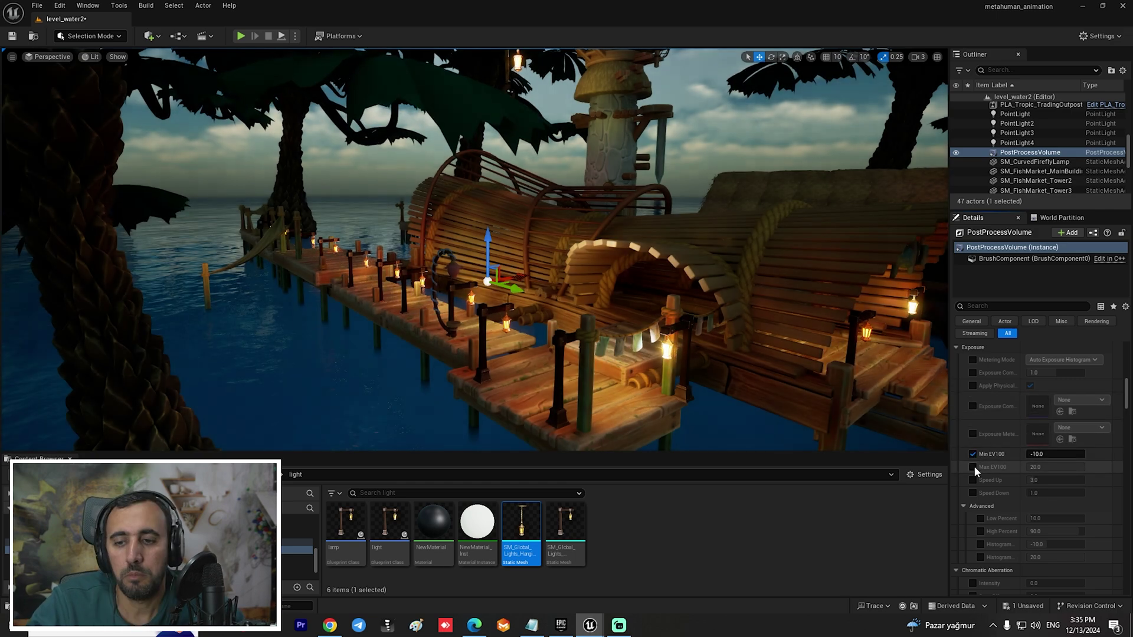
click(1037, 453)
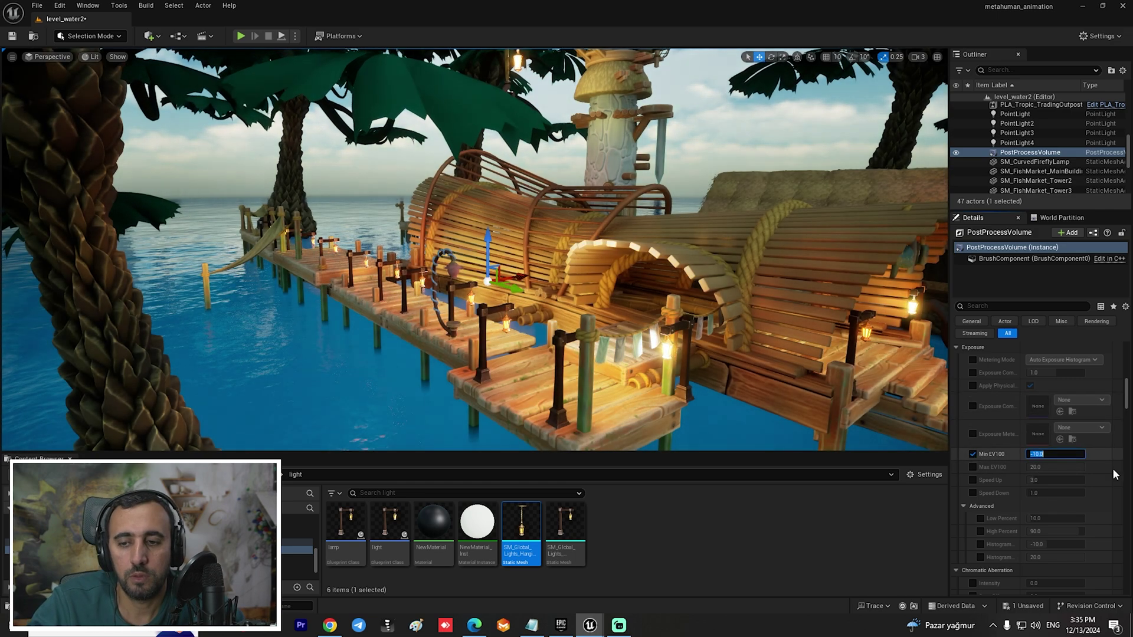
text(1)
key(Tab)
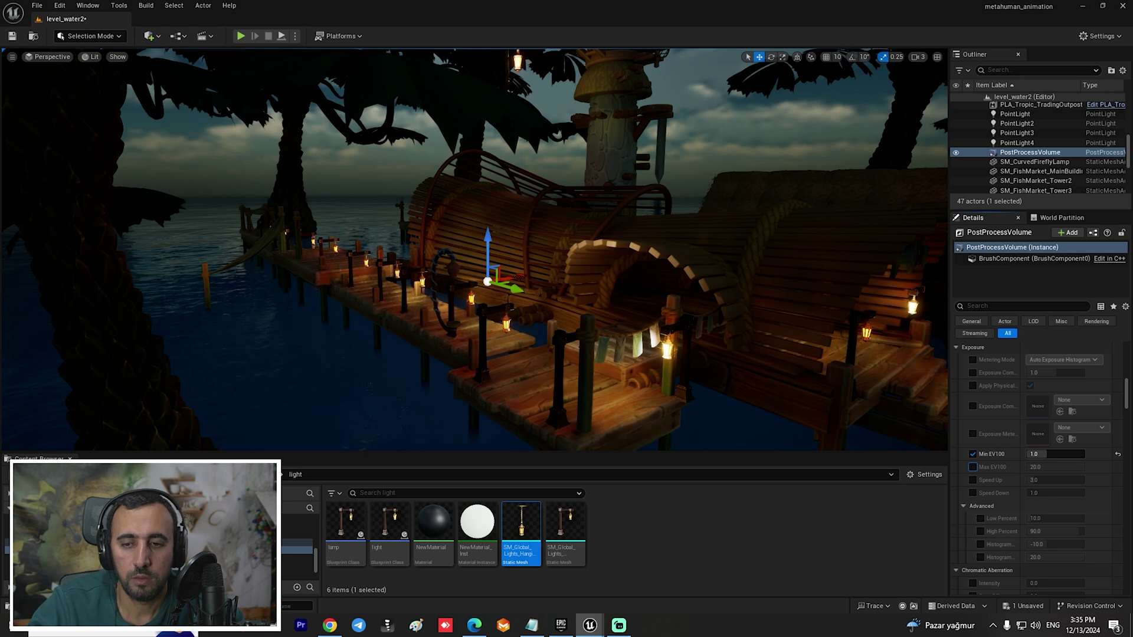
Enable the Max EV100 override with a value of 3 and set Min EV100 to 0.
click(973, 466)
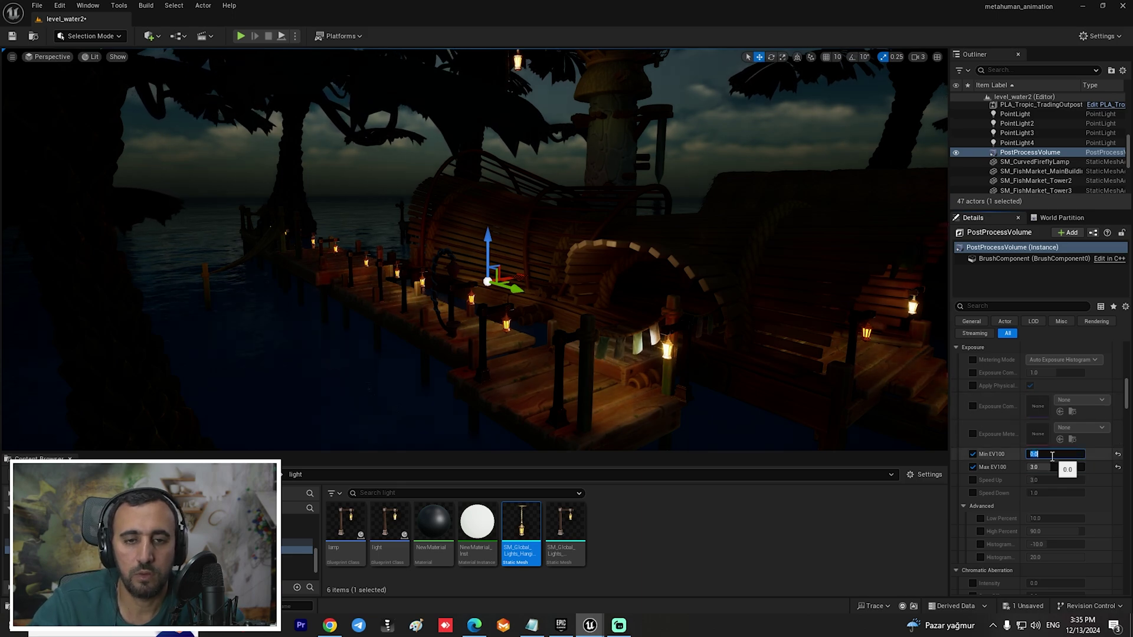
right_drag(362, 289, 442, 289)
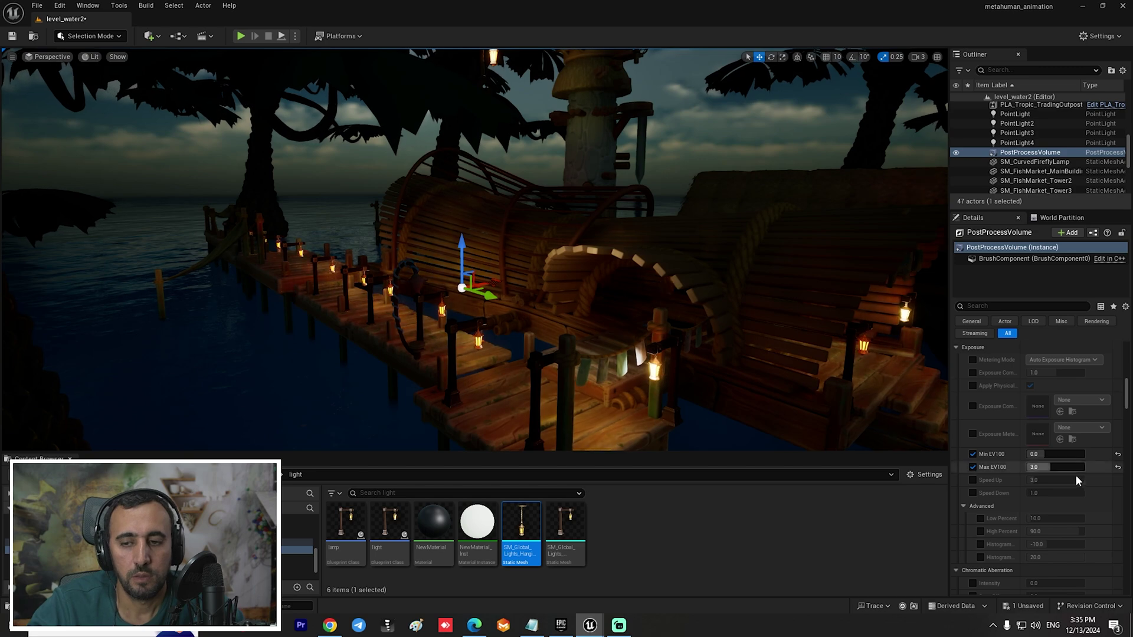
click(1053, 455)
right_drag(395, 323, 472, 326)
Enable the Local Exposure shadow contrast override and lower it to about 0.78.
scroll(1004, 511, down, 2)
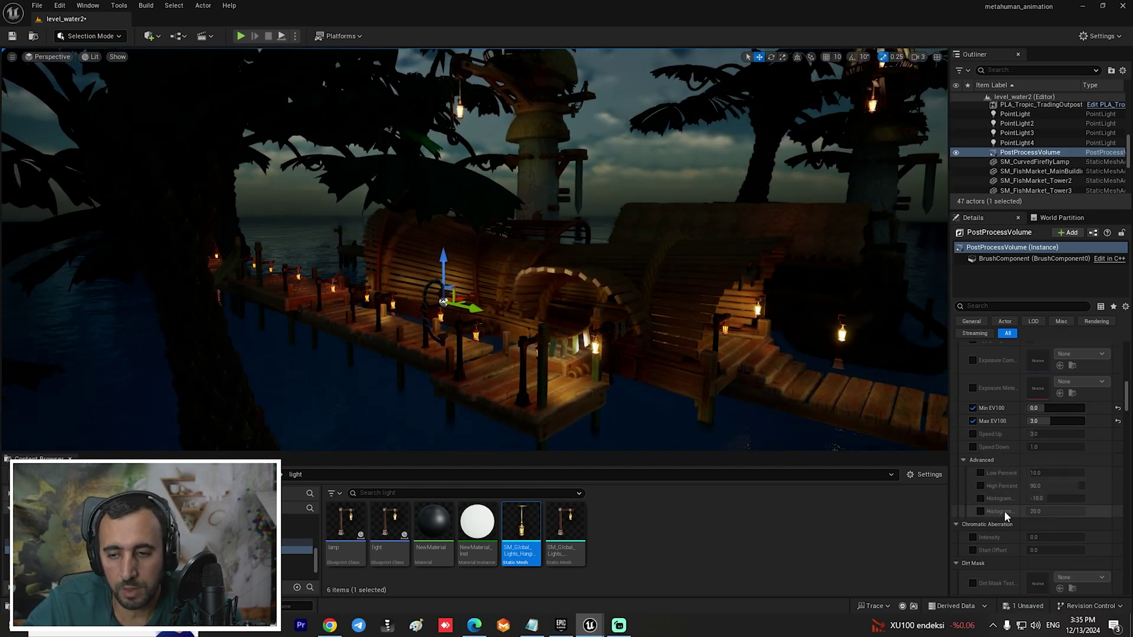
scroll(1003, 511, down, 6)
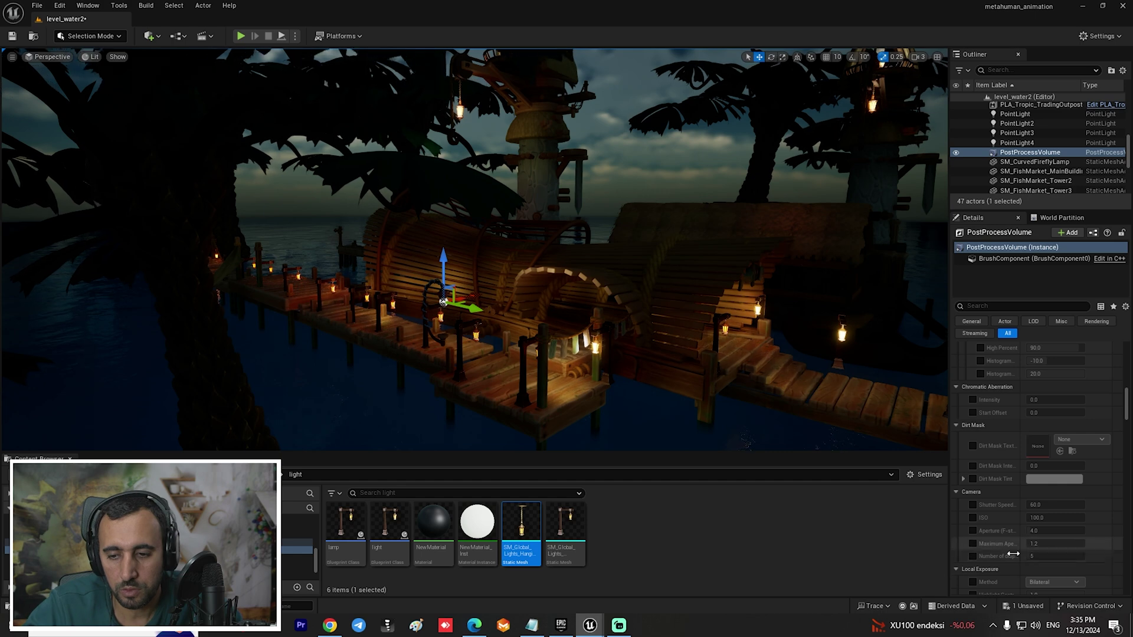
scroll(961, 525, down, 7)
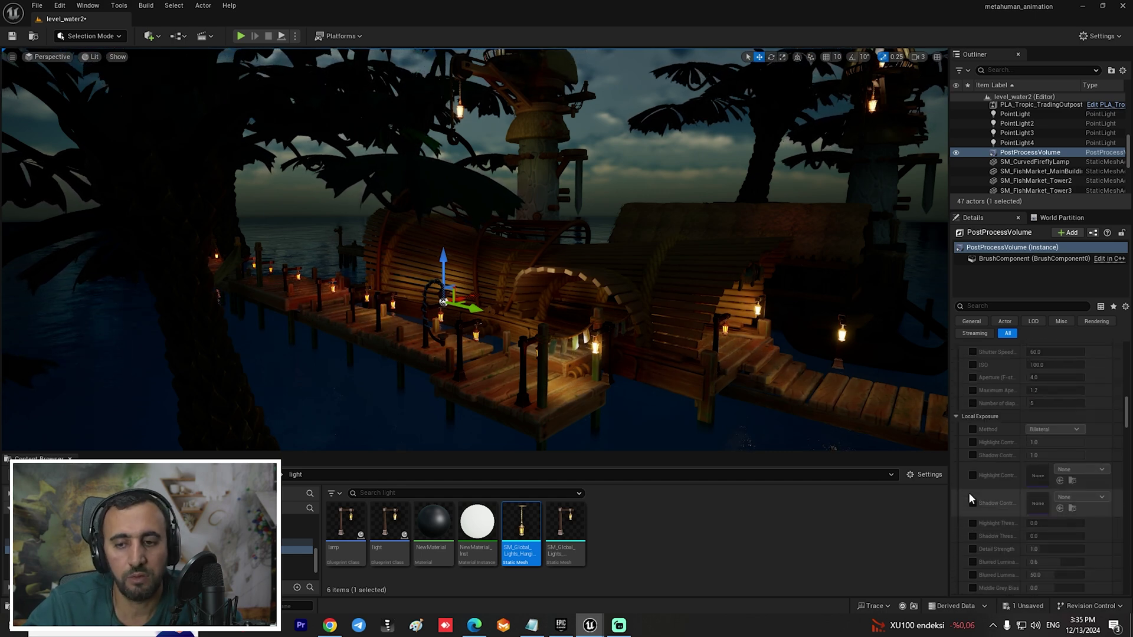
click(972, 455)
drag(1066, 456, 1041, 455)
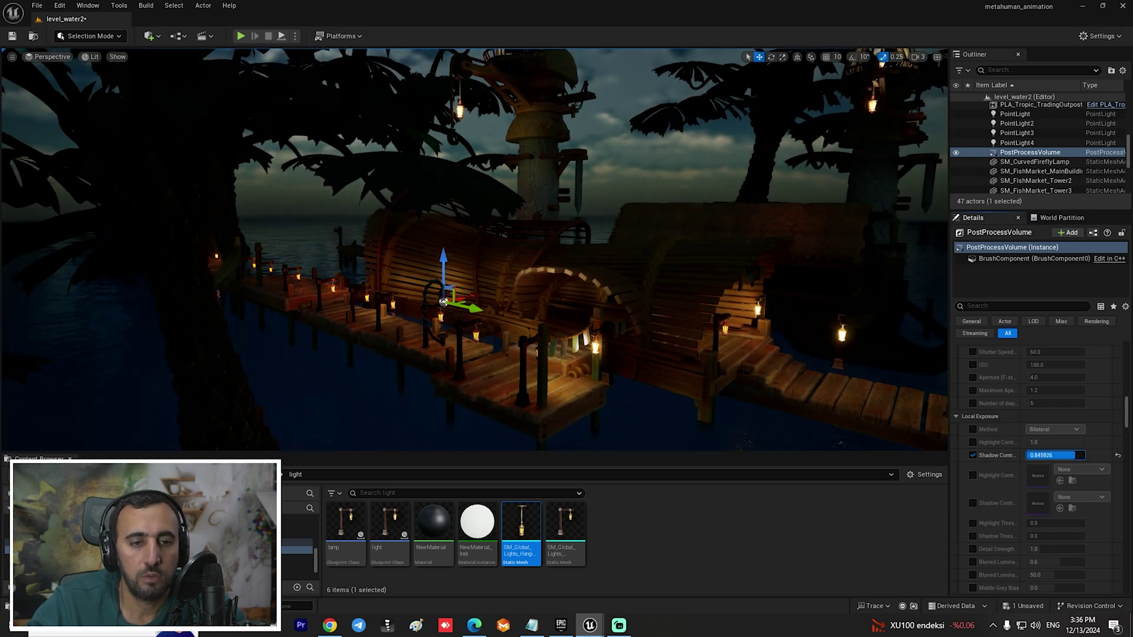
mouse_move(723, 311)
right_down()
mouse_move(838, 319)
mouse_move(737, 313)
mouse_move(737, 324)
mouse_move(750, 303)
mouse_move(708, 312)
right_up()
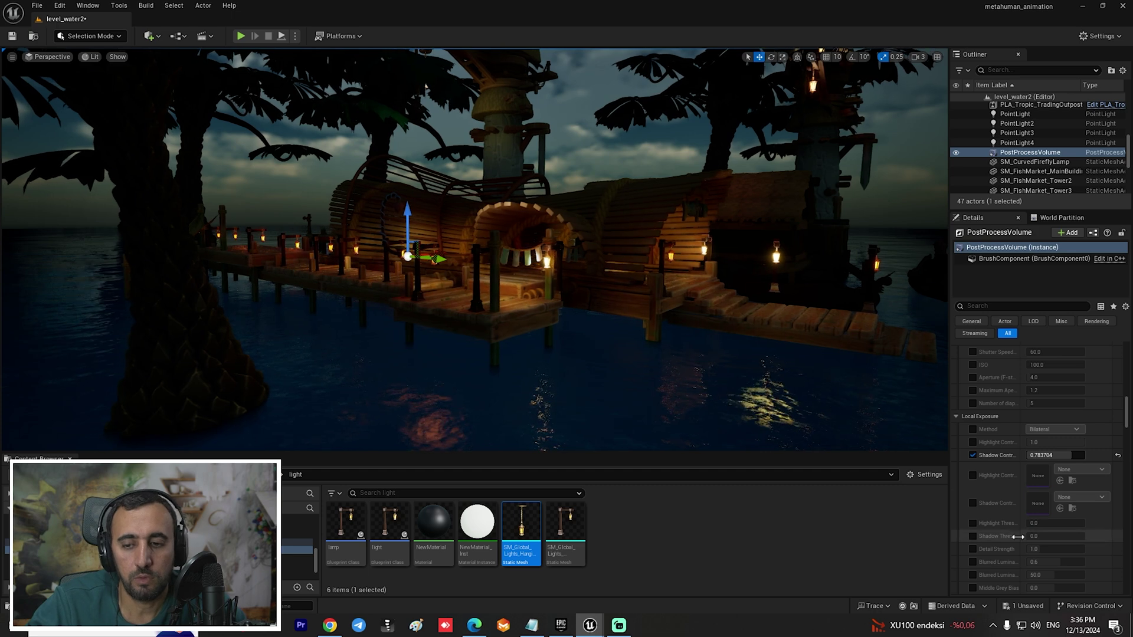
scroll(989, 535, down, 2)
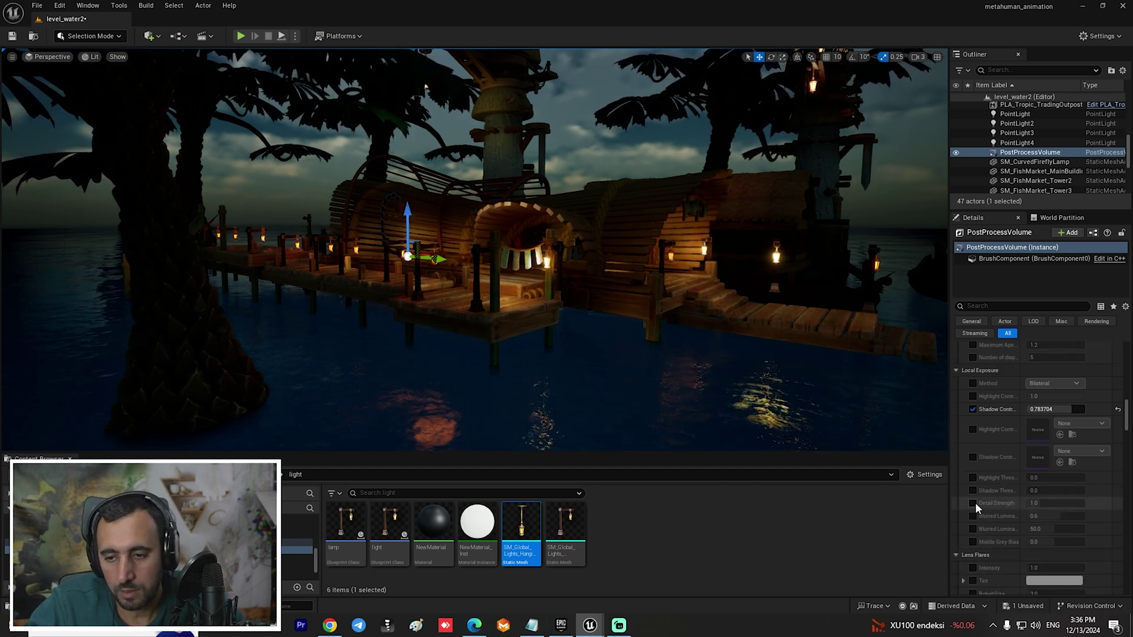
Enable the volume's Local Exposure Detail Strength override and raise it to about 1.26.
drag(1041, 502, 1045, 502)
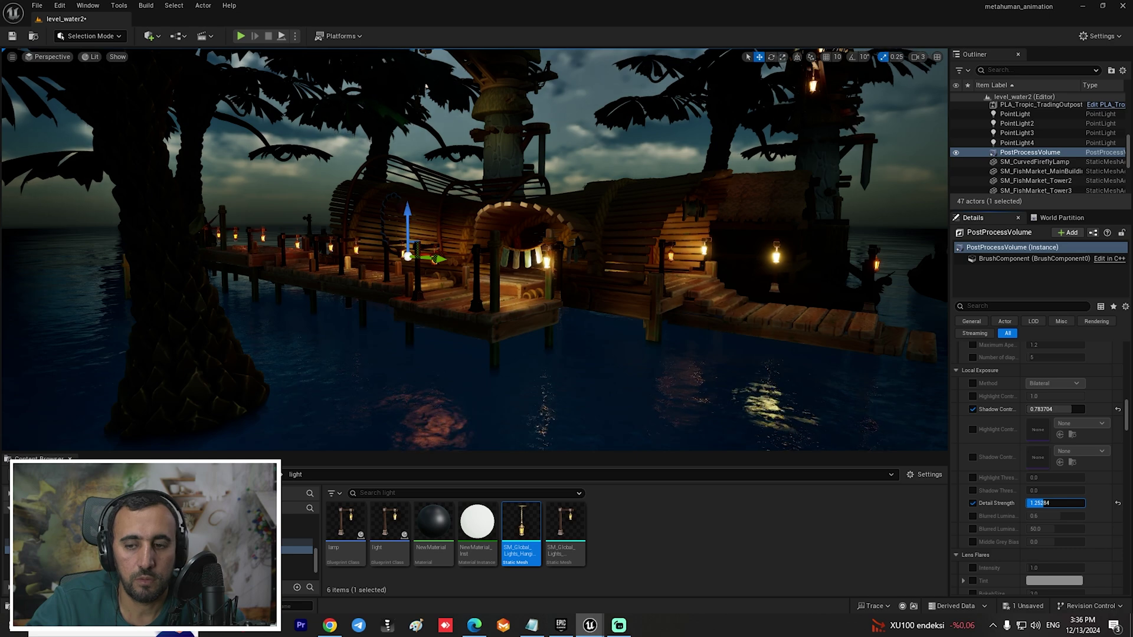
mouse_move(510, 189)
right_down()
mouse_move(507, 165)
mouse_move(531, 206)
mouse_move(502, 222)
mouse_move(499, 204)
right_up()
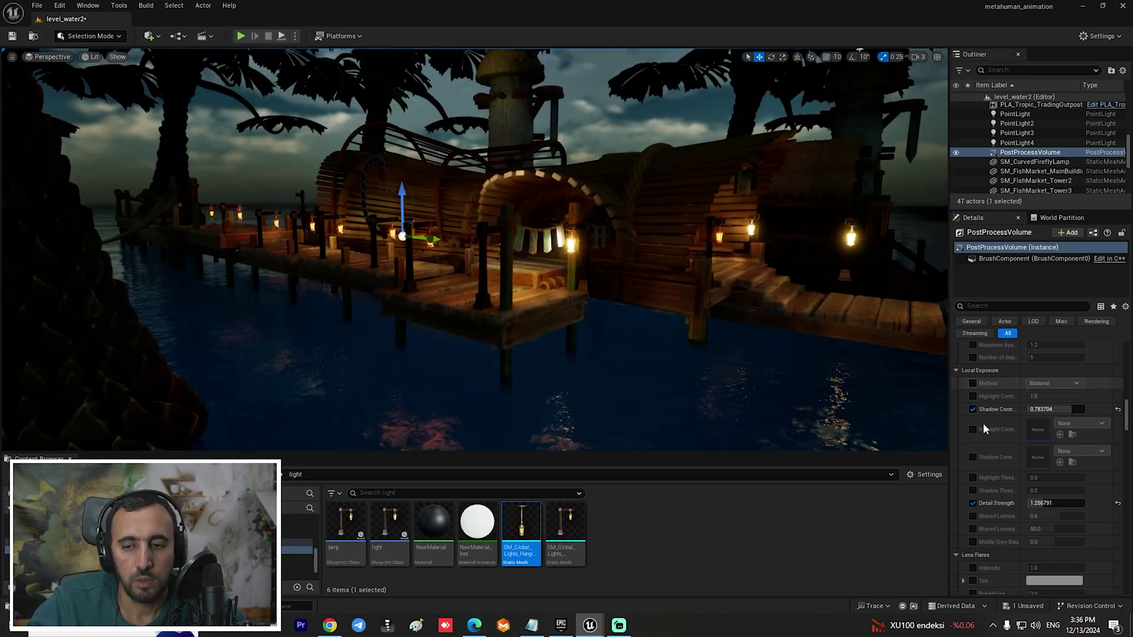
click(973, 516)
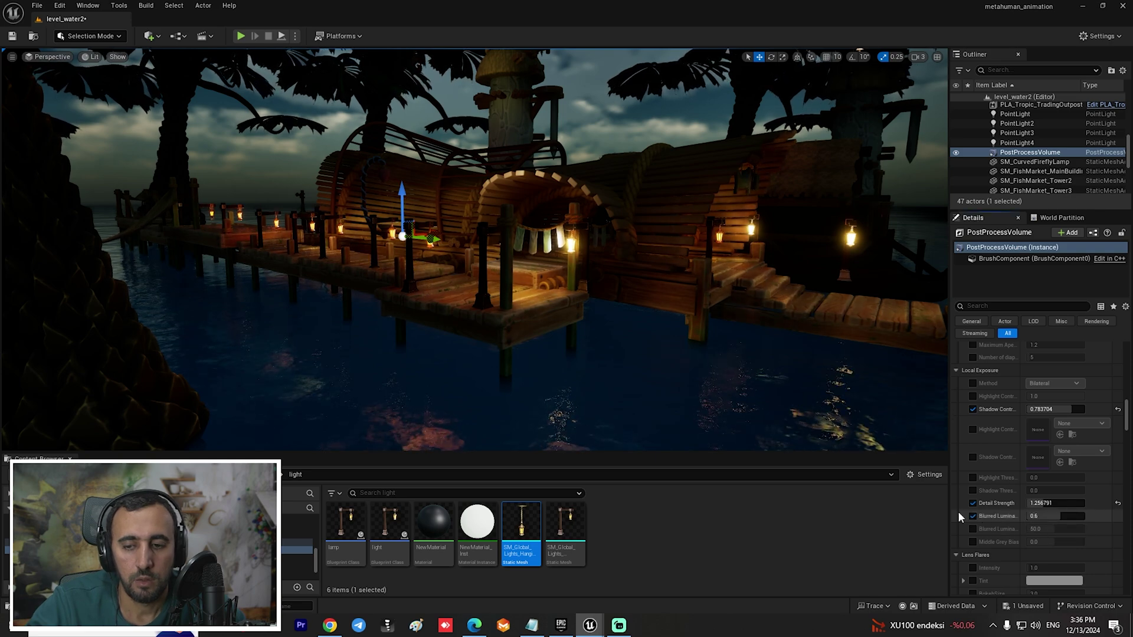
click(974, 515)
Enable the Middle Grey Bias override in Local Exposure, raise it to about 2.67, and save the level.
click(973, 542)
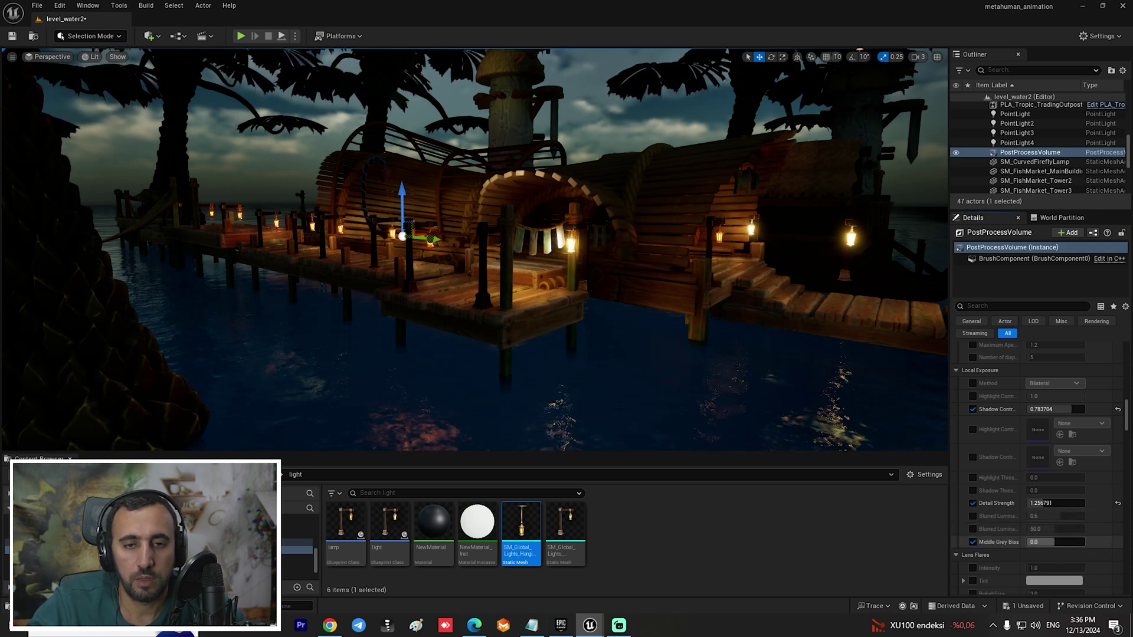
mouse_move(1055, 541)
mouse_down()
mouse_move(1077, 542)
mouse_move(1038, 542)
mouse_move(1065, 542)
mouse_up()
mouse_move(475, 250)
right_down()
mouse_move(474, 266)
mouse_move(431, 230)
mouse_move(449, 248)
mouse_move(467, 233)
right_up()
right_drag(870, 253, 869, 255)
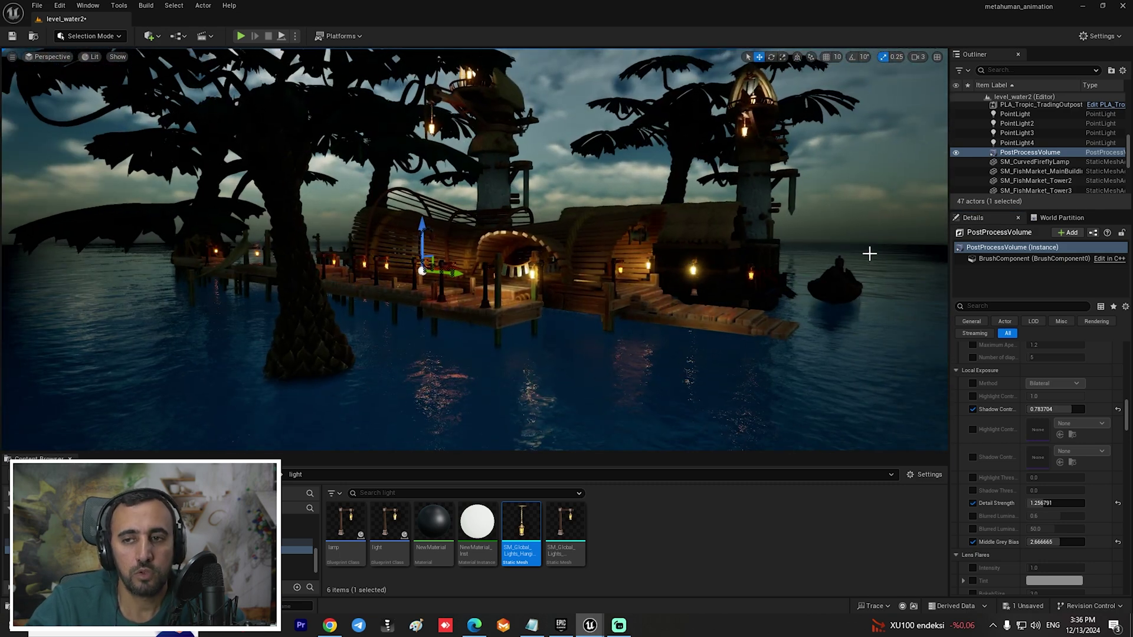
key(ctrl+s)
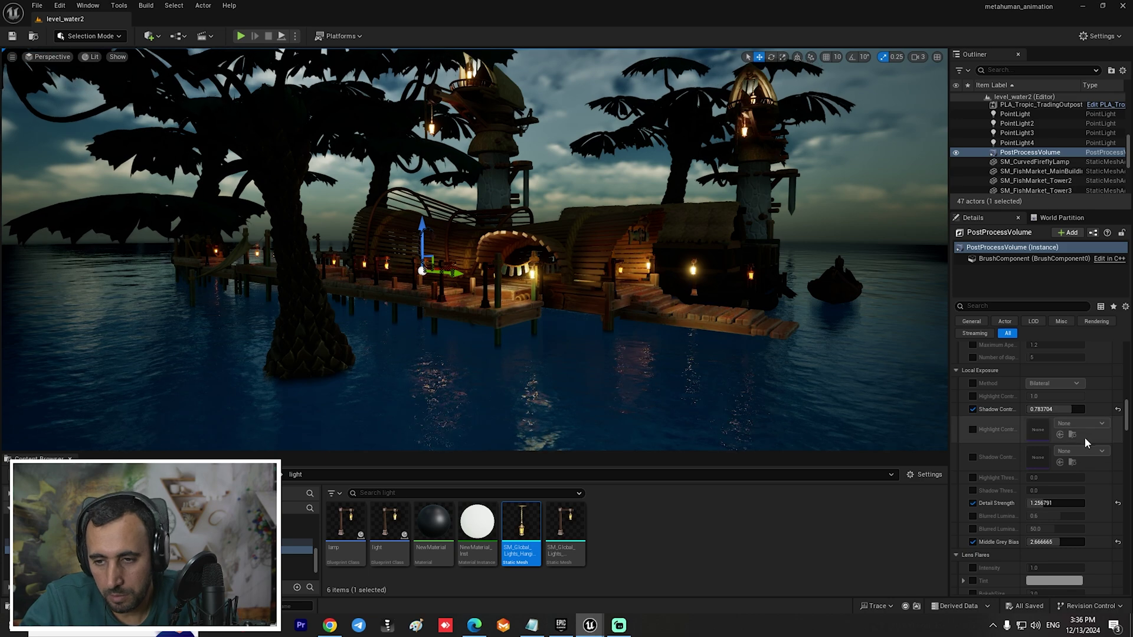
Lower the Local Exposure shadow contrast slightly to about 0.77.
drag(1057, 409, 1044, 408)
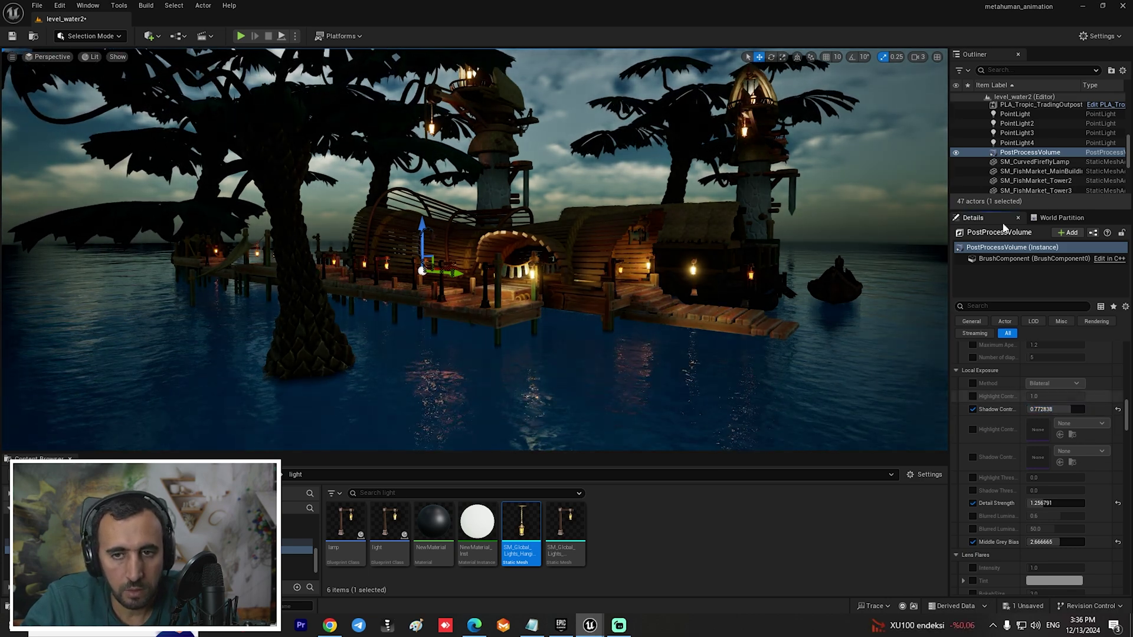
Set the HDRI backdrop's intensity to 0.05 and save the level.
click(855, 130)
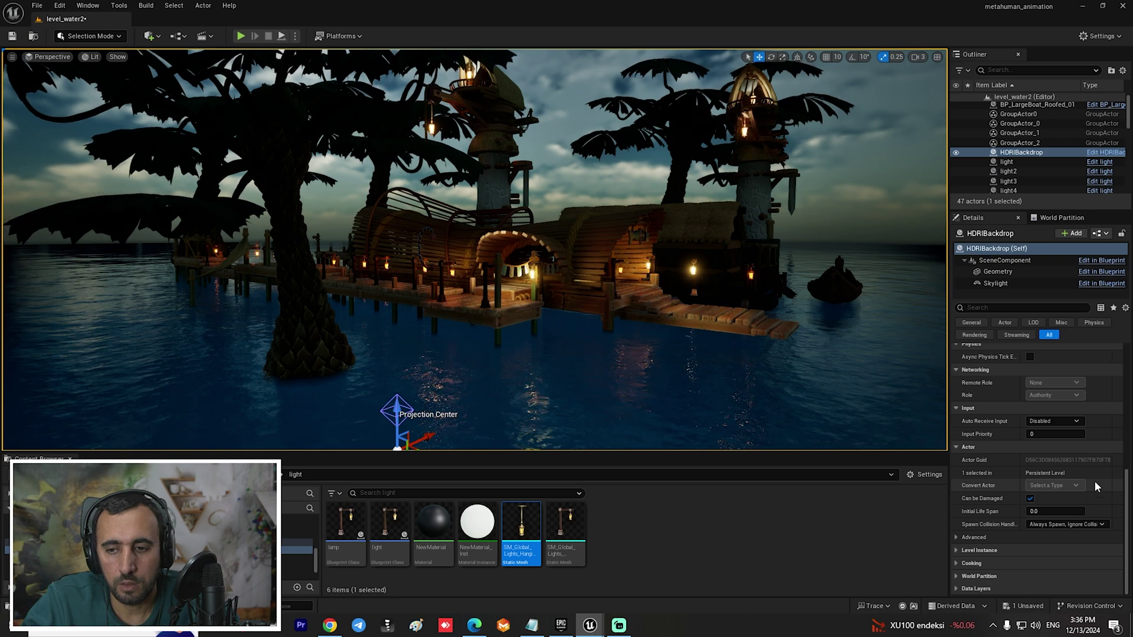
scroll(1094, 480, up, 10)
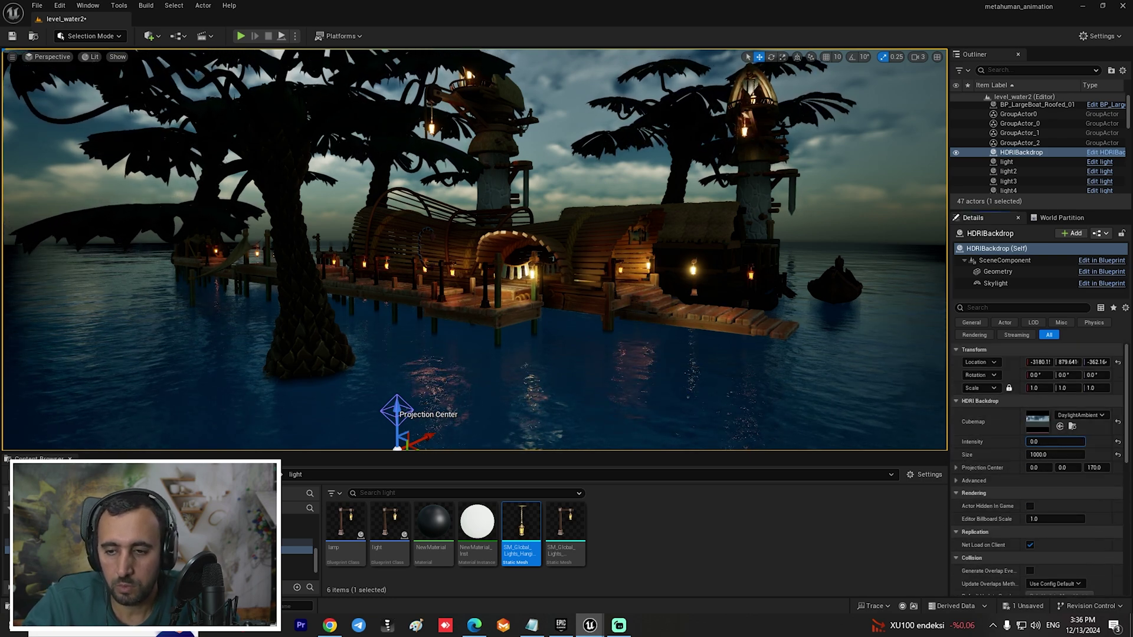
text(5)
key(Return)
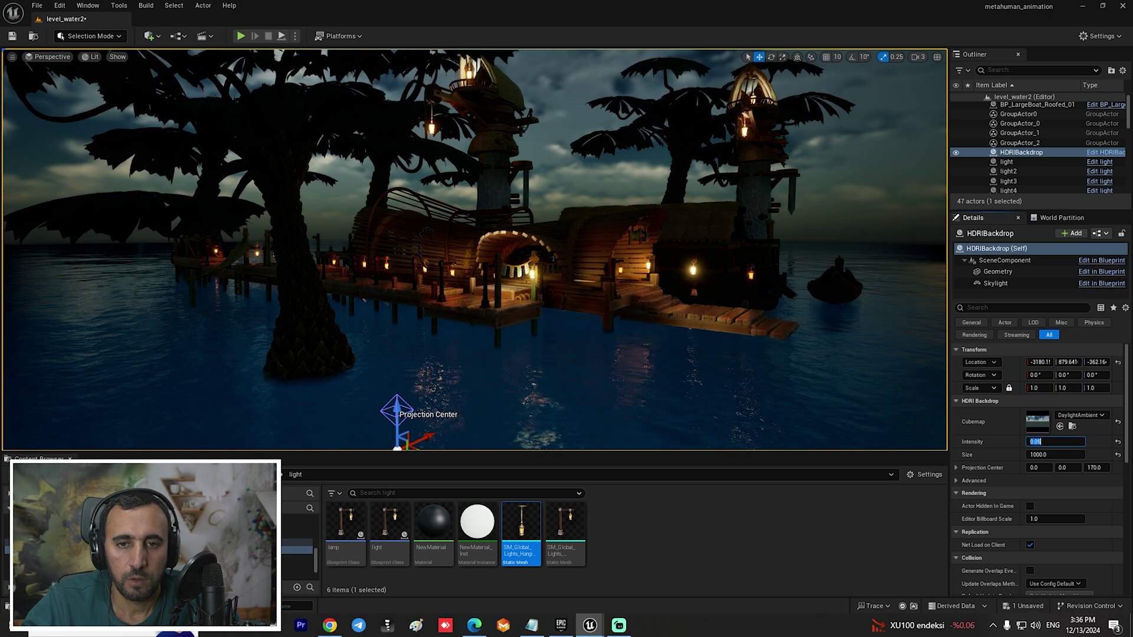
key(w)
right_drag(475, 249, 493, 213)
key(s)
key(ctrl+s)
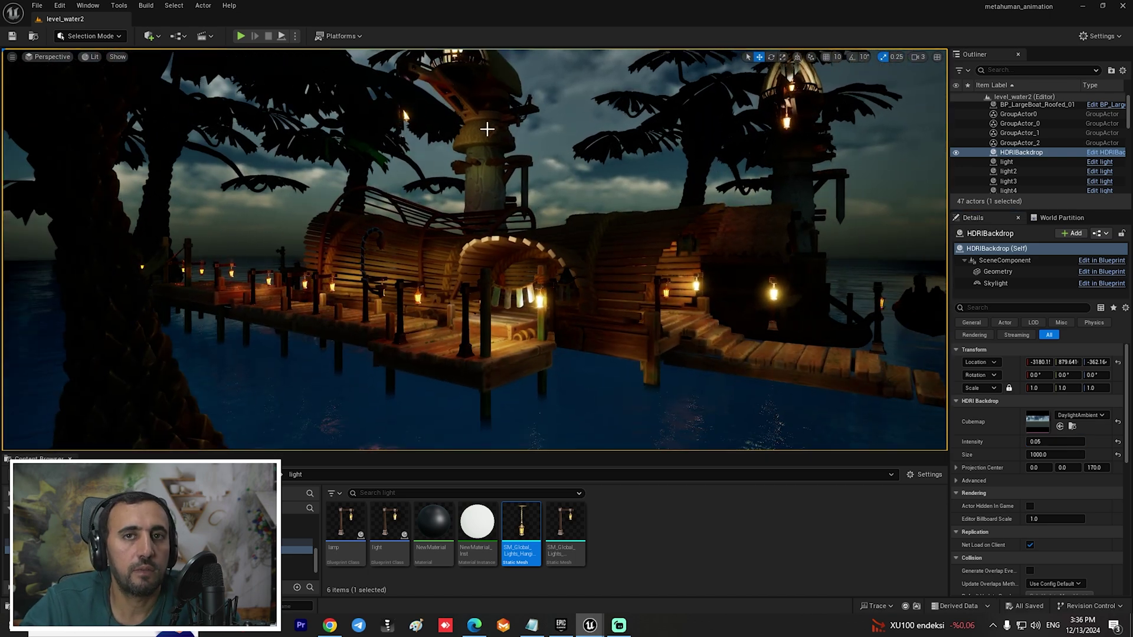
Add an Exponential Height Fog actor to the scene at the front of the dock and save the level.
click(149, 37)
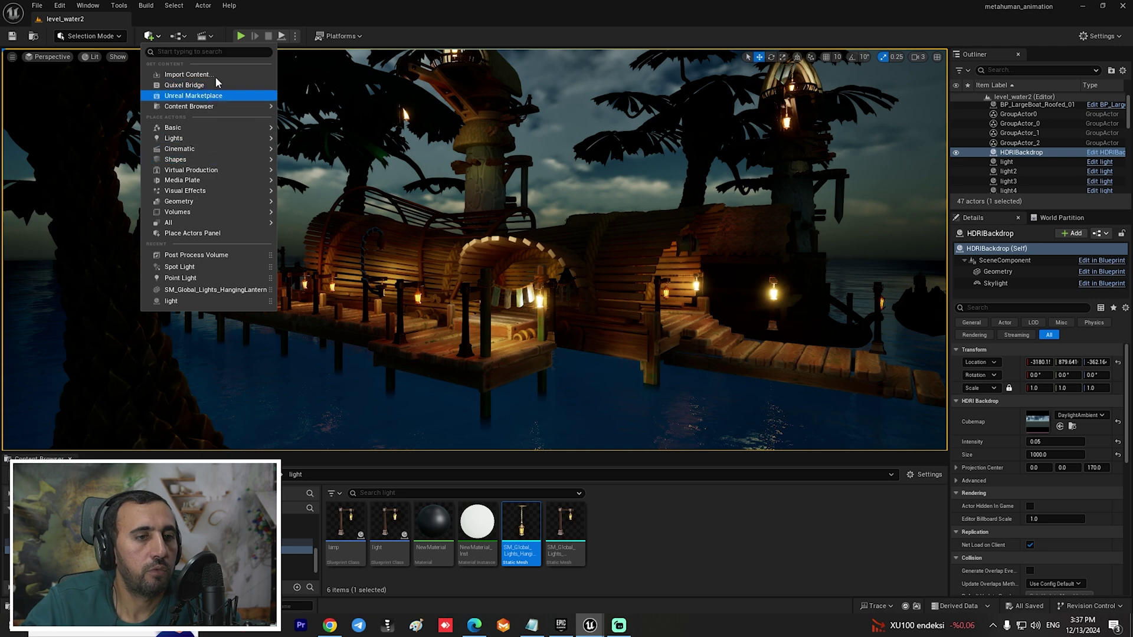
text(fog)
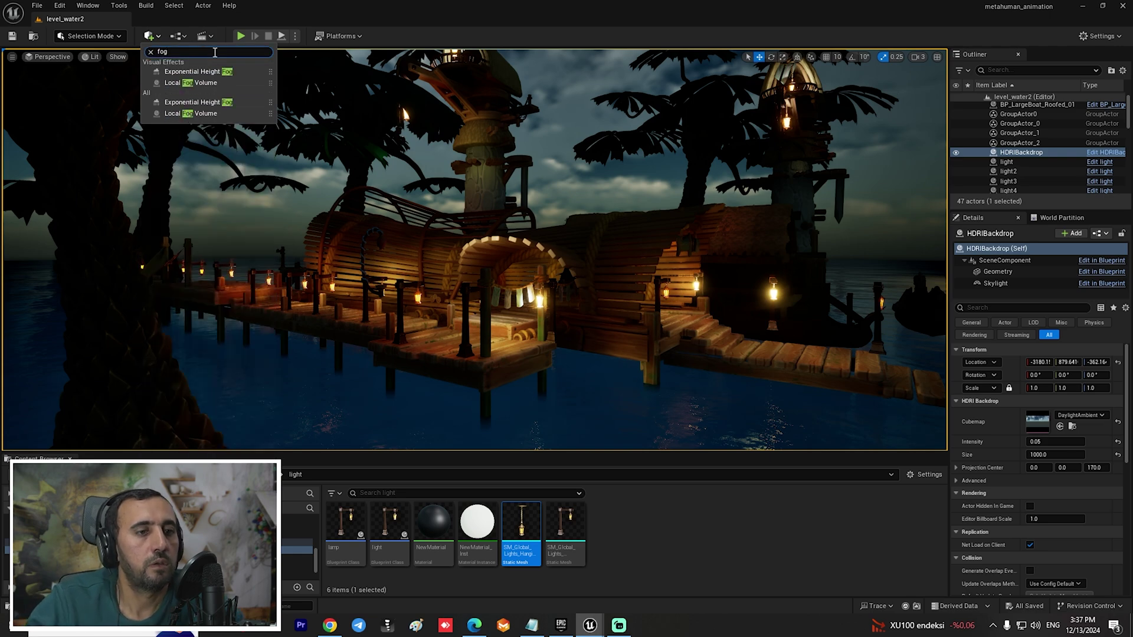
drag(211, 69, 491, 292)
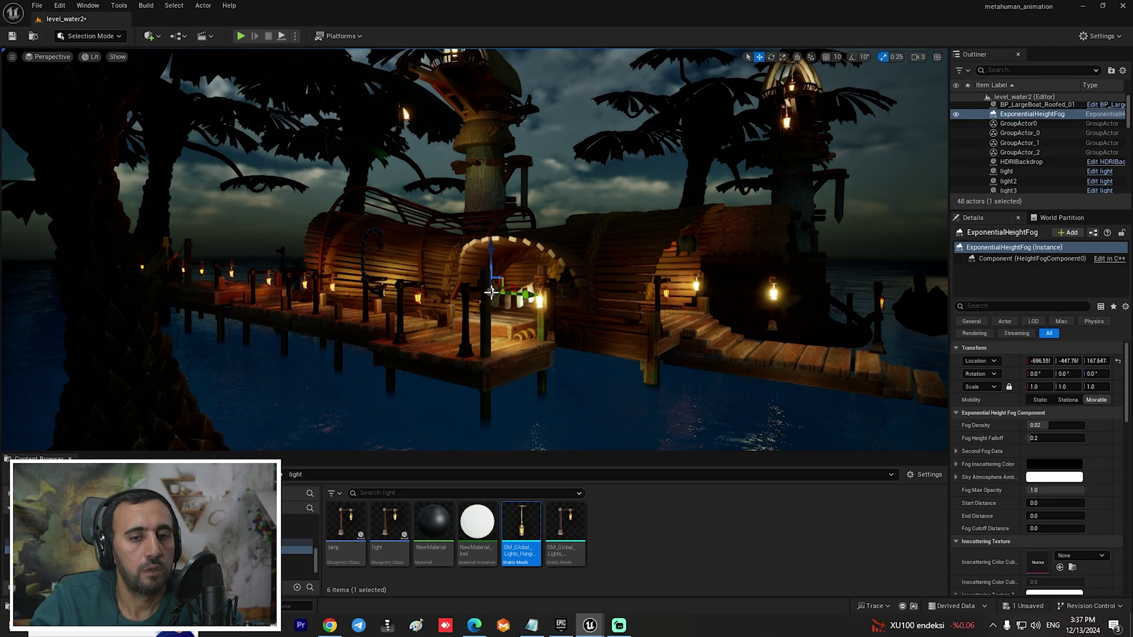
mouse_move(832, 207)
right_down()
mouse_move(803, 207)
mouse_move(841, 209)
right_up()
key(w)
key(ctrl+s)
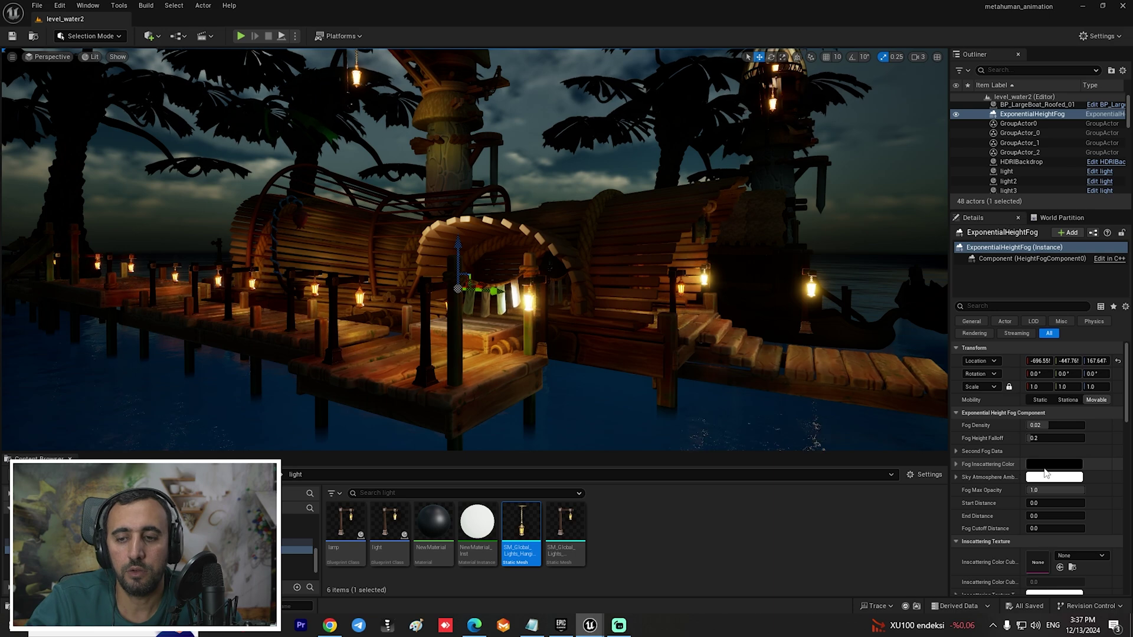
Change the fog's inscattering color to a bright sky blue, hex sRGB 3CC7FFFF.
click(1062, 465)
drag(873, 367, 824, 360)
right_drag(473, 250, 532, 189)
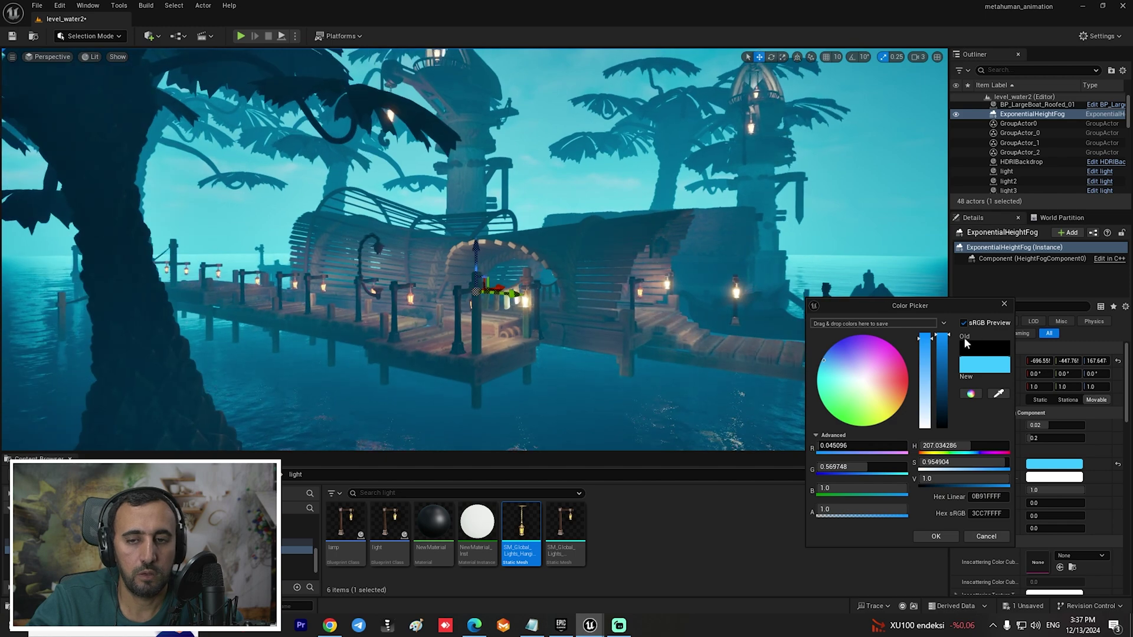
click(1004, 304)
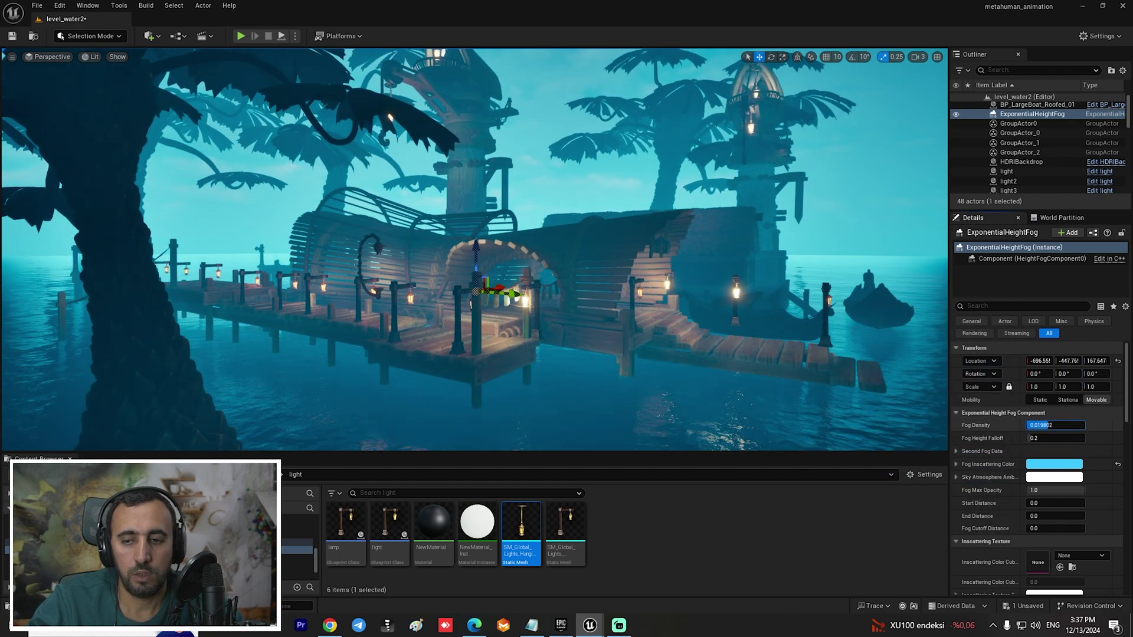
Lower the fog density to about 0.0096 and raise the fog height falloff to about 0.64.
mouse_move(1049, 425)
mouse_down()
mouse_move(1032, 425)
mouse_move(1060, 425)
mouse_move(1030, 424)
mouse_up()
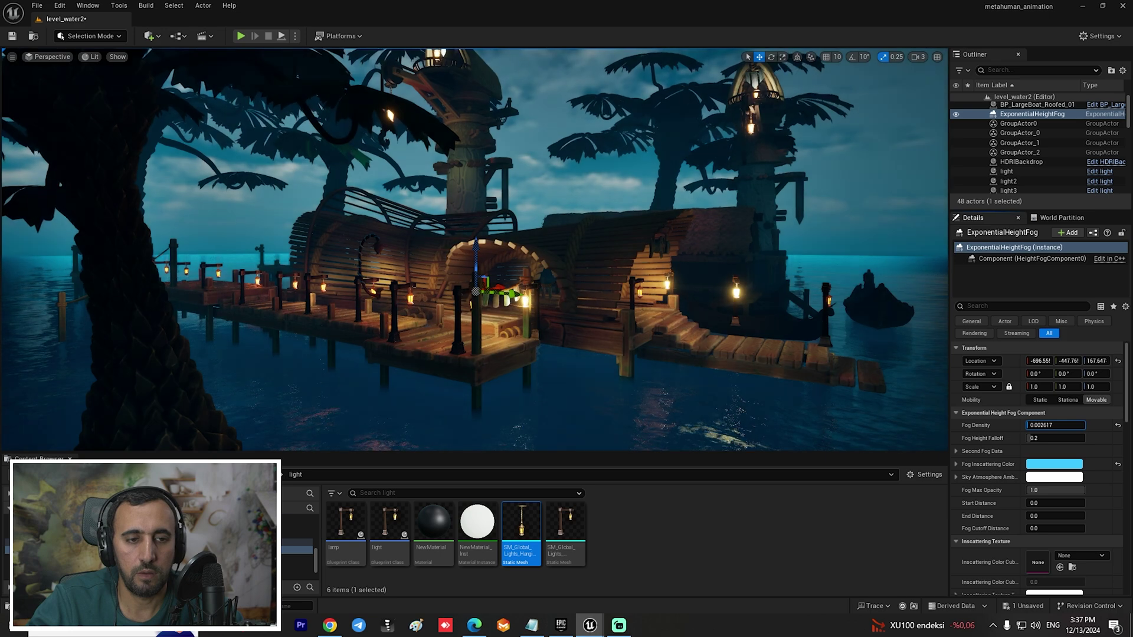
mouse_move(634, 313)
right_down()
mouse_move(678, 330)
mouse_move(596, 304)
mouse_move(639, 329)
right_up()
mouse_move(1030, 438)
mouse_down()
mouse_move(1068, 426)
mouse_move(1036, 426)
mouse_up()
right_drag(531, 295, 546, 271)
right_drag(516, 387, 516, 388)
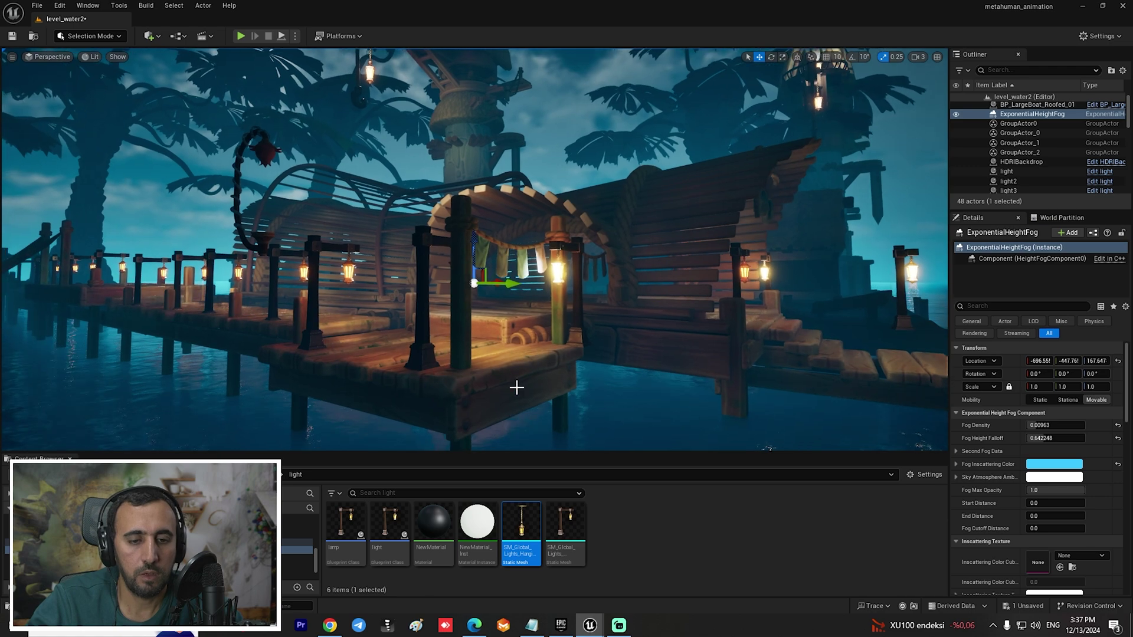
Enlarge the viewport by shrinking the Content Browser area, and save the level.
drag(515, 453, 515, 532)
right_drag(516, 413, 525, 404)
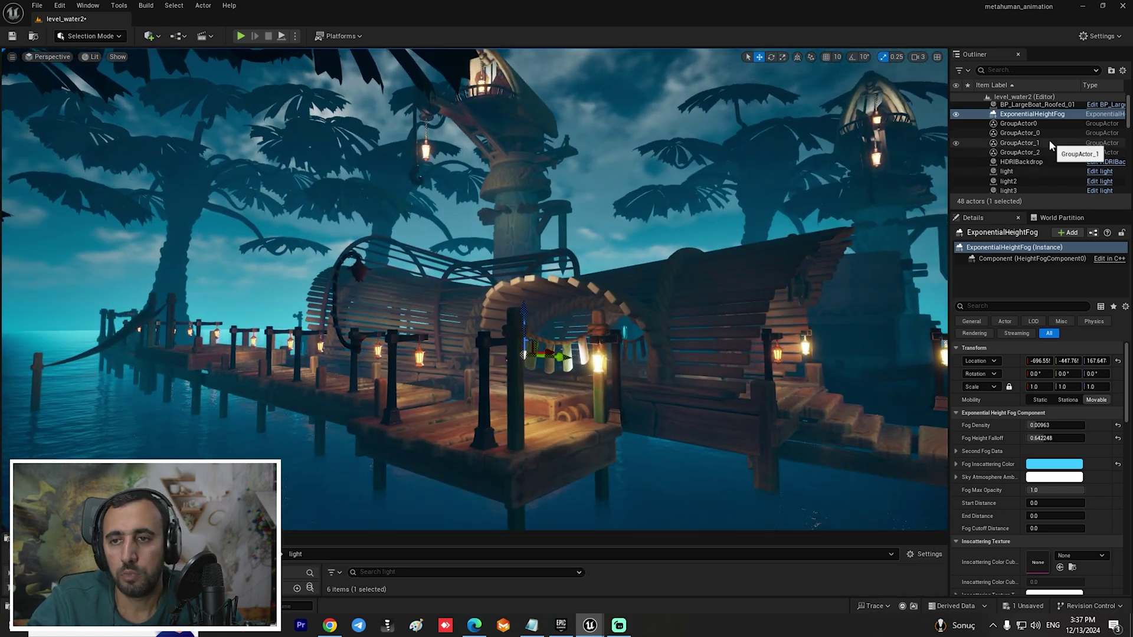
key(ctrl+s)
Select the Post Process Volume and raise its Local Exposure shadow contrast to about 0.92.
scroll(1043, 149, down, 5)
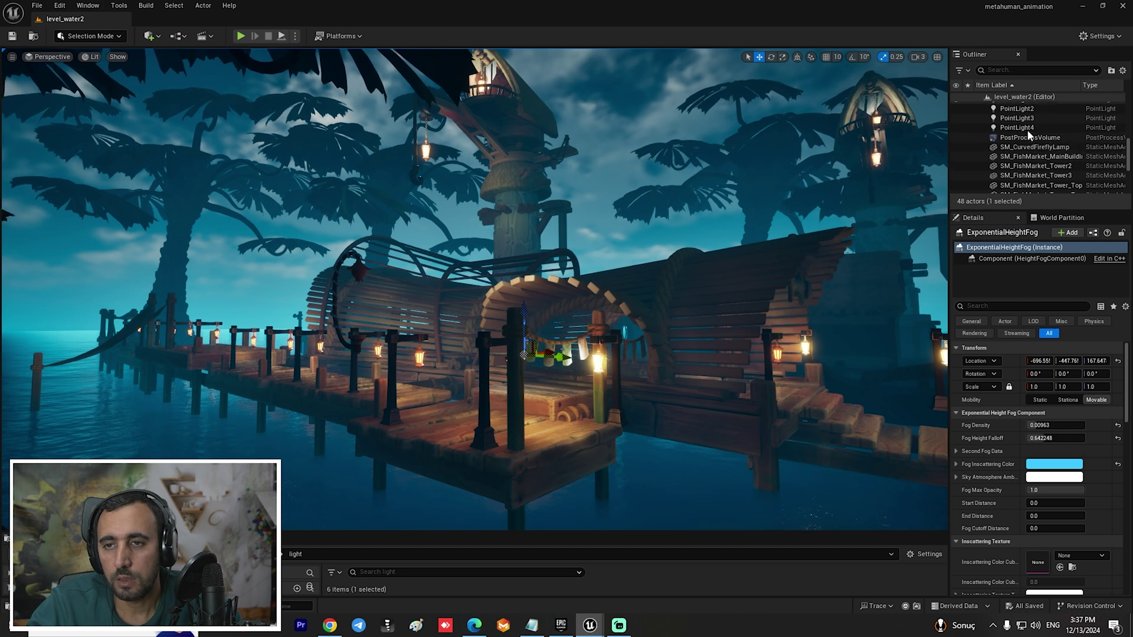
click(1030, 138)
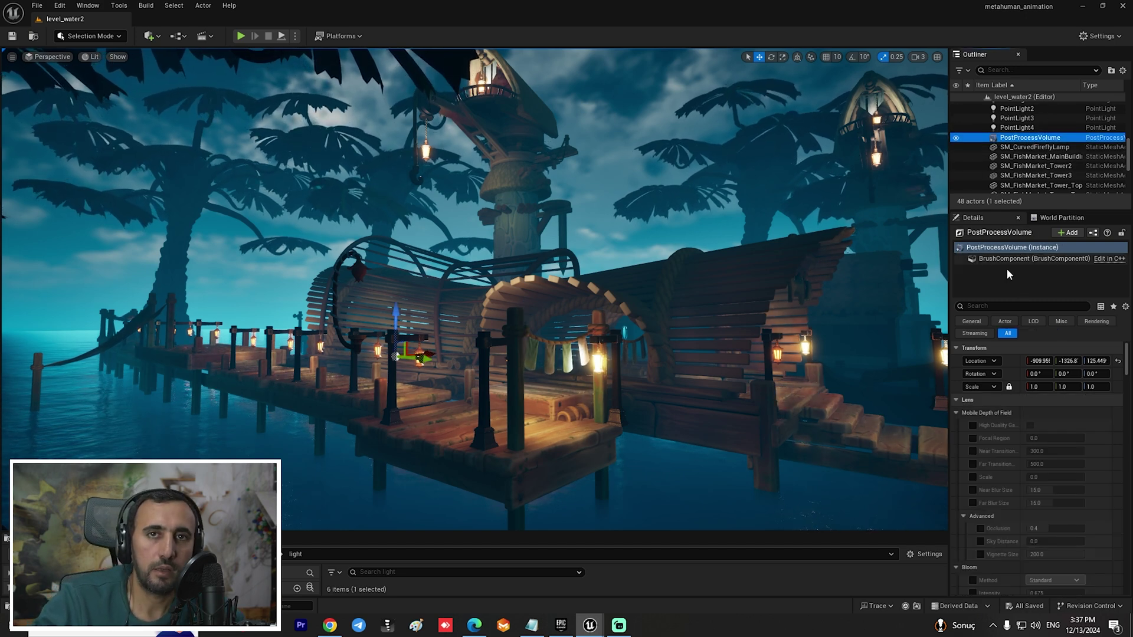
scroll(1090, 448, down, 5)
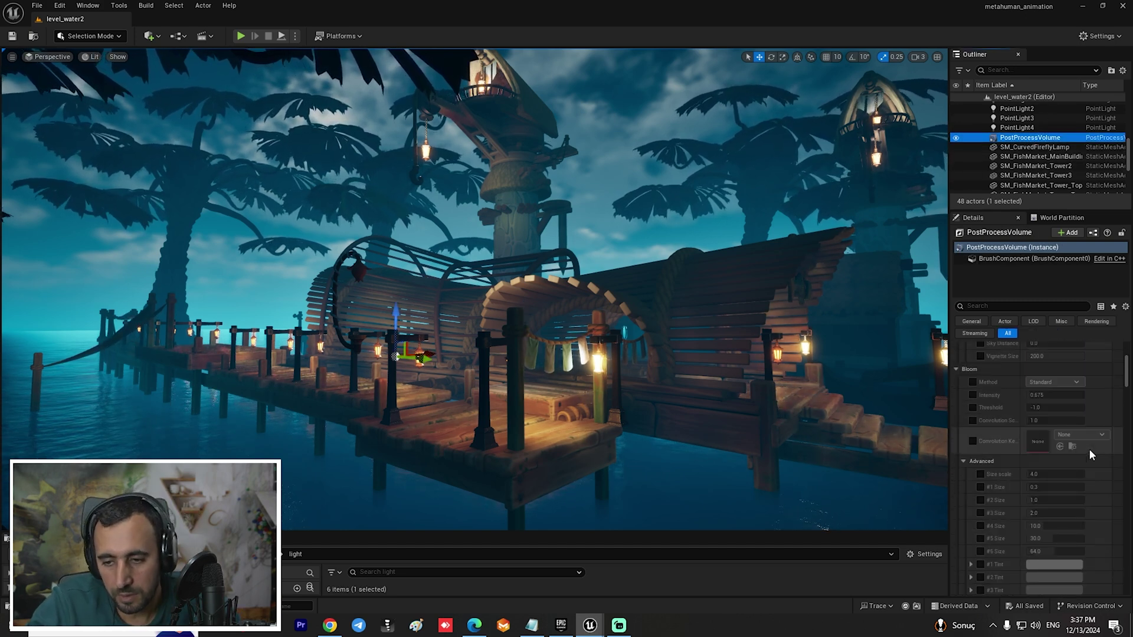
scroll(1091, 448, down, 6)
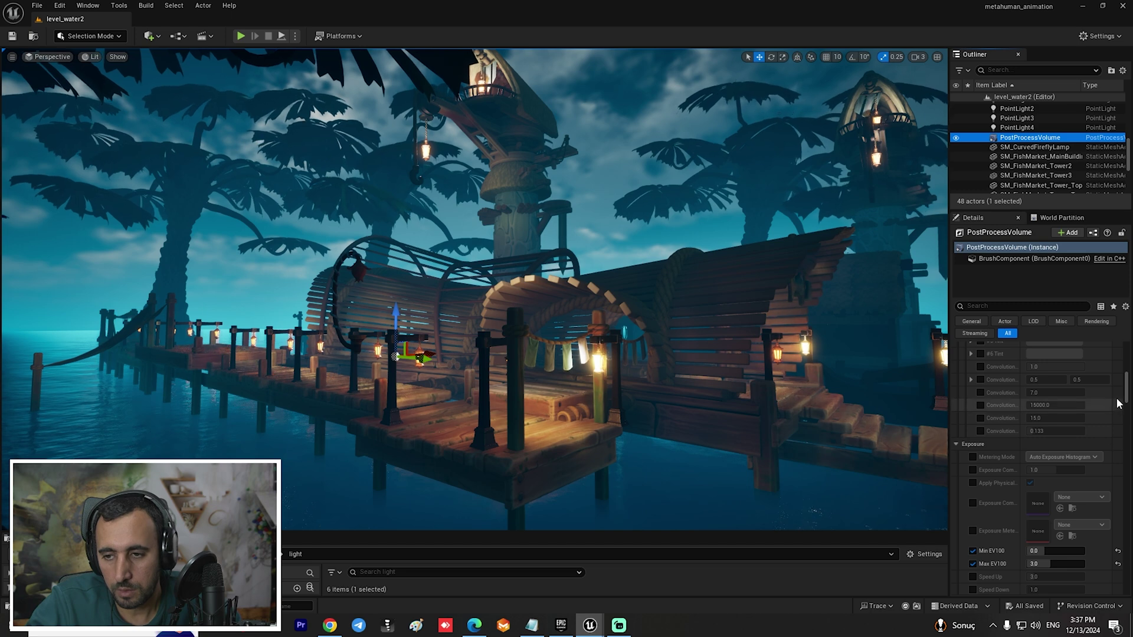
drag(1122, 393, 1125, 427)
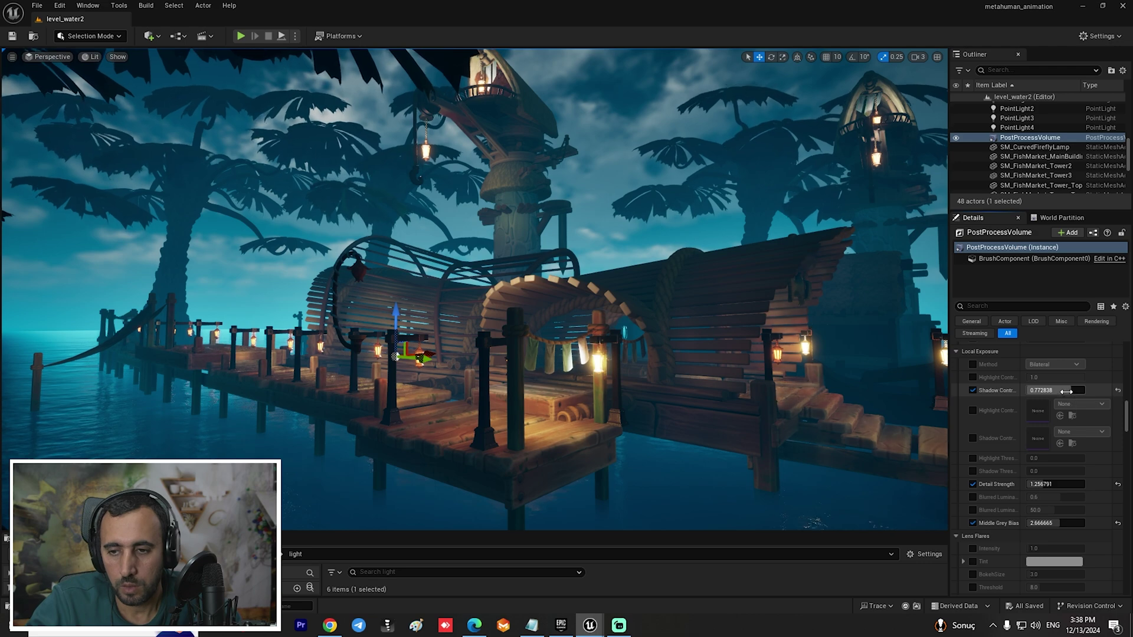
drag(1066, 391, 1081, 392)
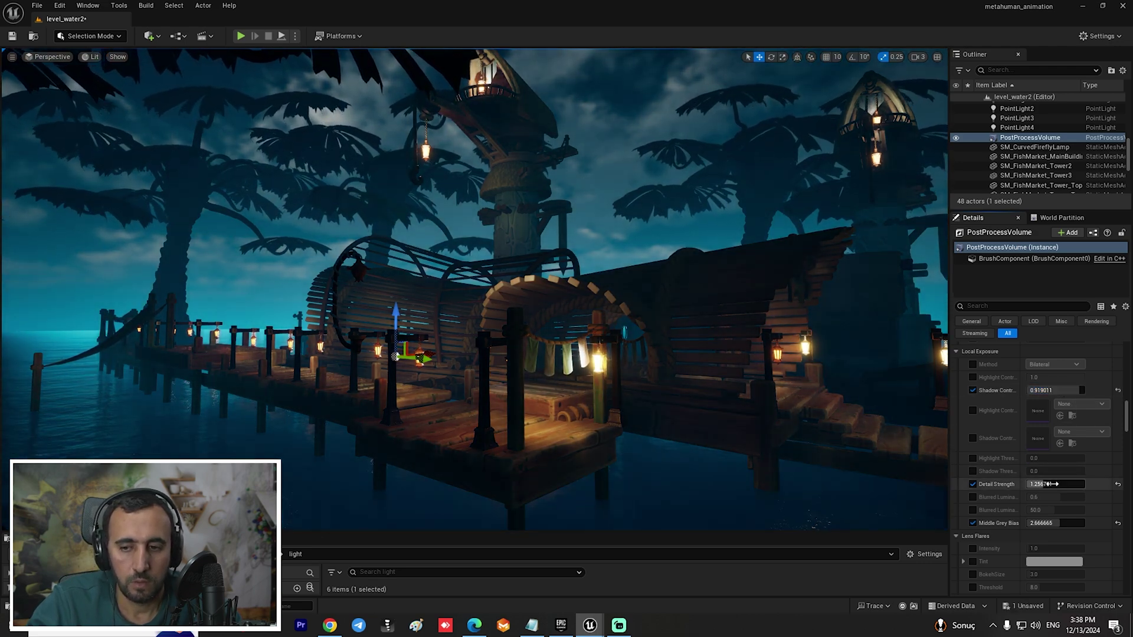
Try a Detail Strength of about 1.74 with a Middle Grey Bias of about -5.33.
drag(1041, 484, 1052, 484)
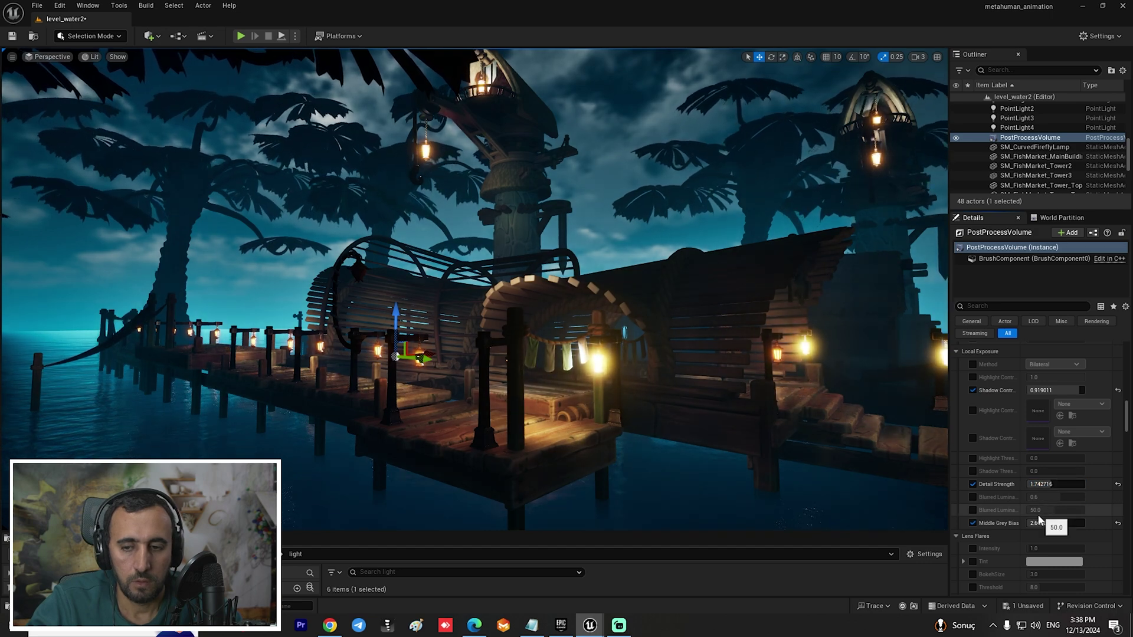
drag(1039, 523, 1022, 523)
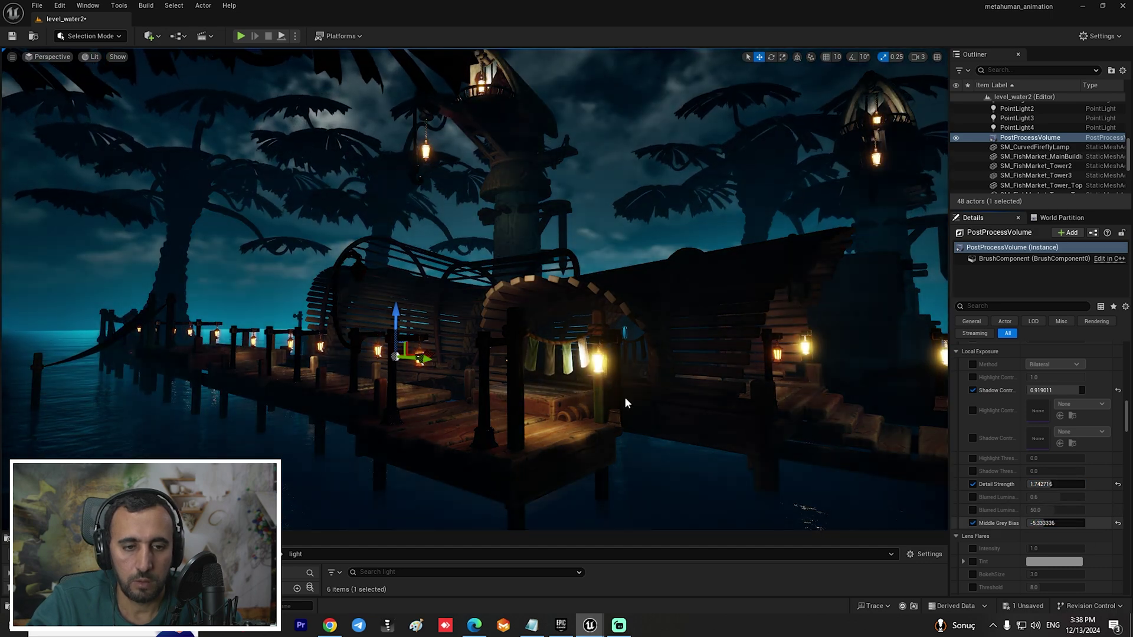
right_drag(626, 403, 612, 442)
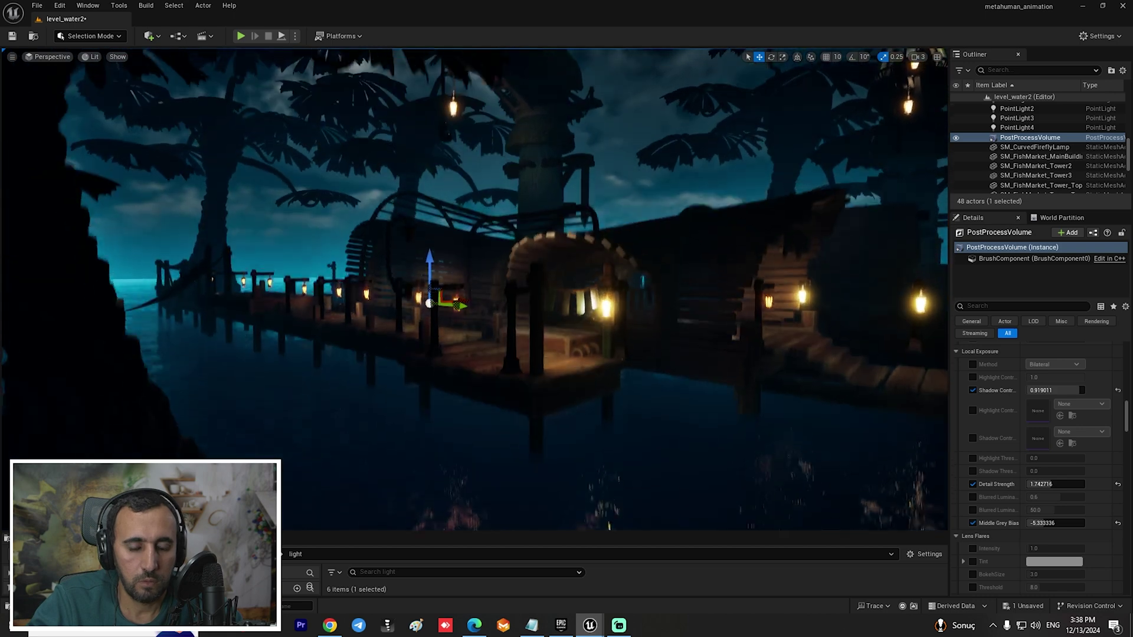
right_drag(820, 420, 820, 424)
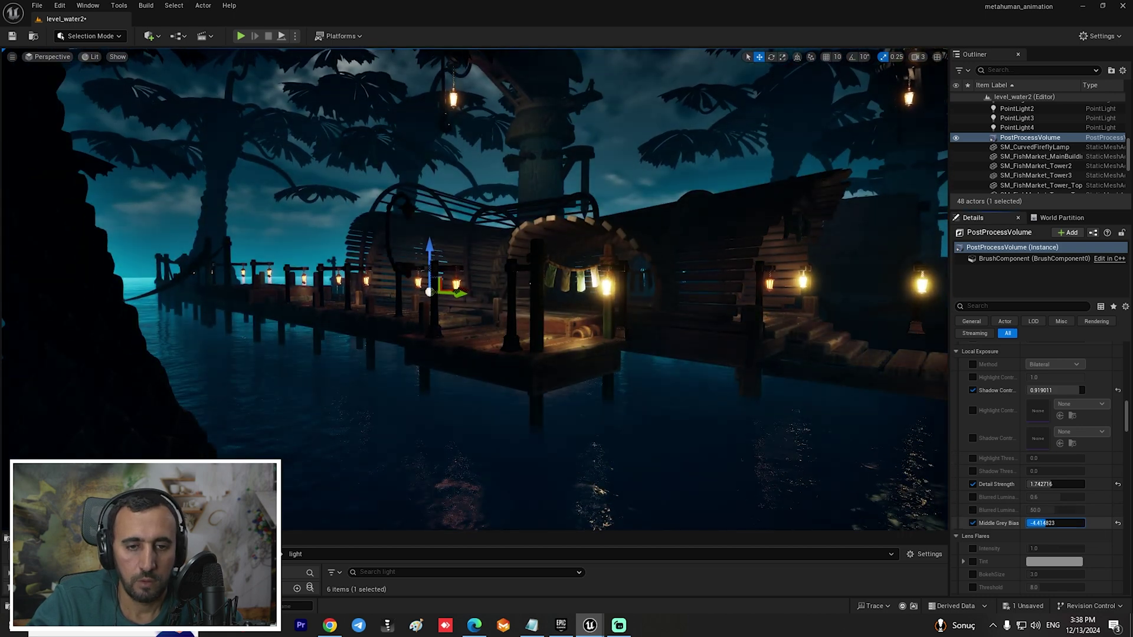
Raise the Middle Grey Bias to about 2.73 and set the Detail Strength to about 1.67.
drag(1044, 523, 1076, 523)
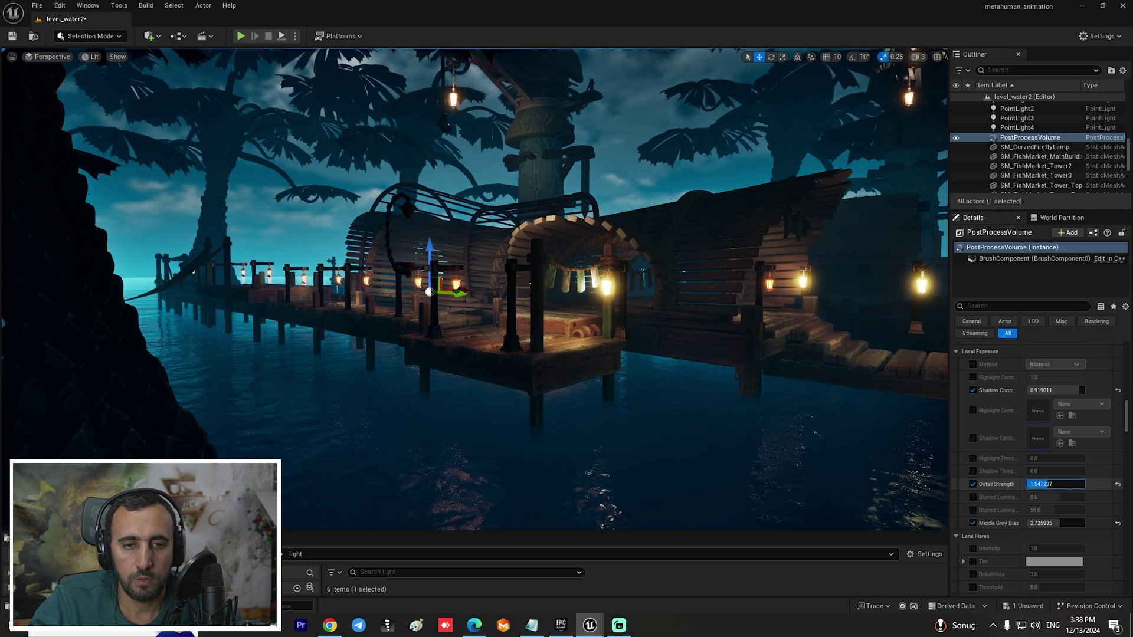
drag(1055, 483, 1060, 484)
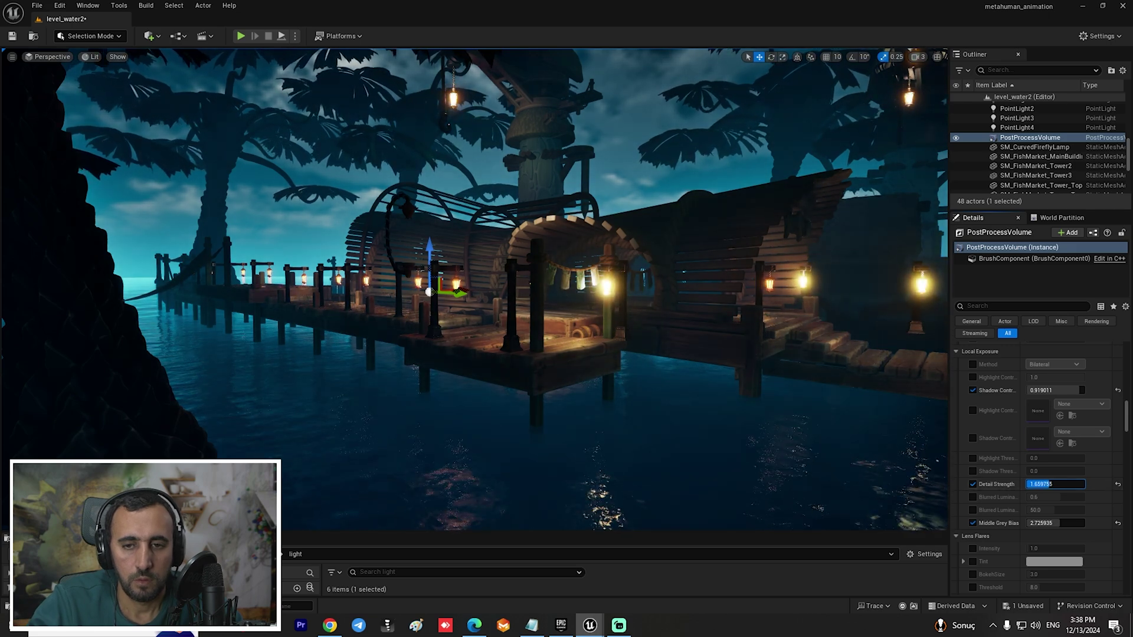
Raise the Local Exposure shadow contrast to about 0.95 and save the level.
drag(1068, 390, 1085, 390)
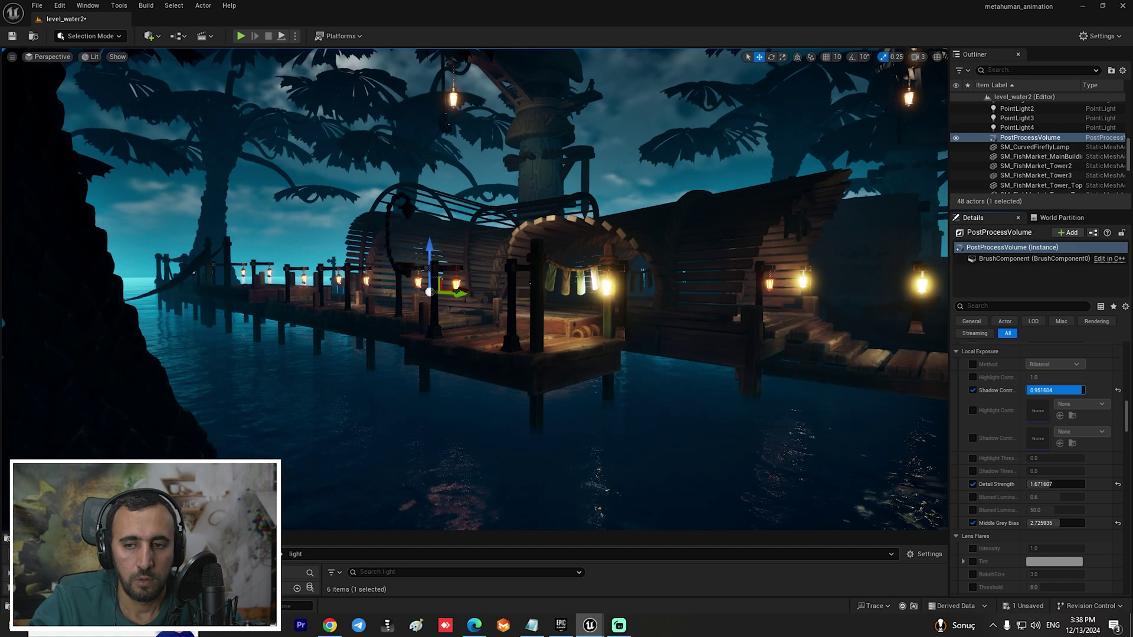
key(s)
right_drag(361, 167, 338, 160)
key(w)
scroll(1103, 428, up, 10)
key(ctrl+s)
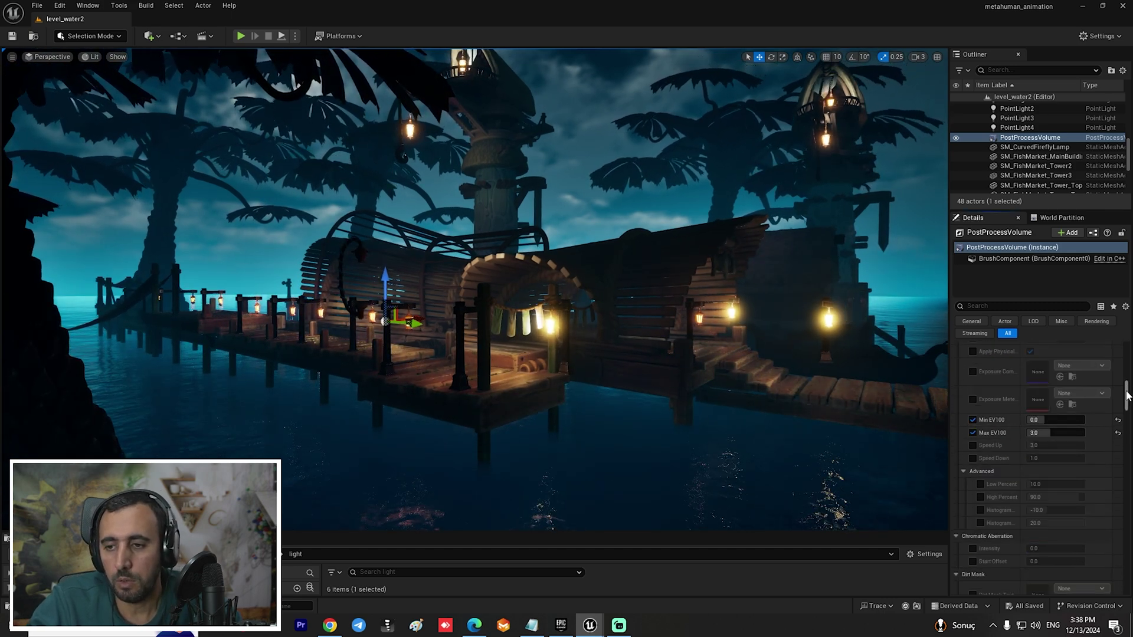
Enable the Post Process Volume's Bloom intensity and set it to about 2.28.
drag(1127, 395, 1128, 360)
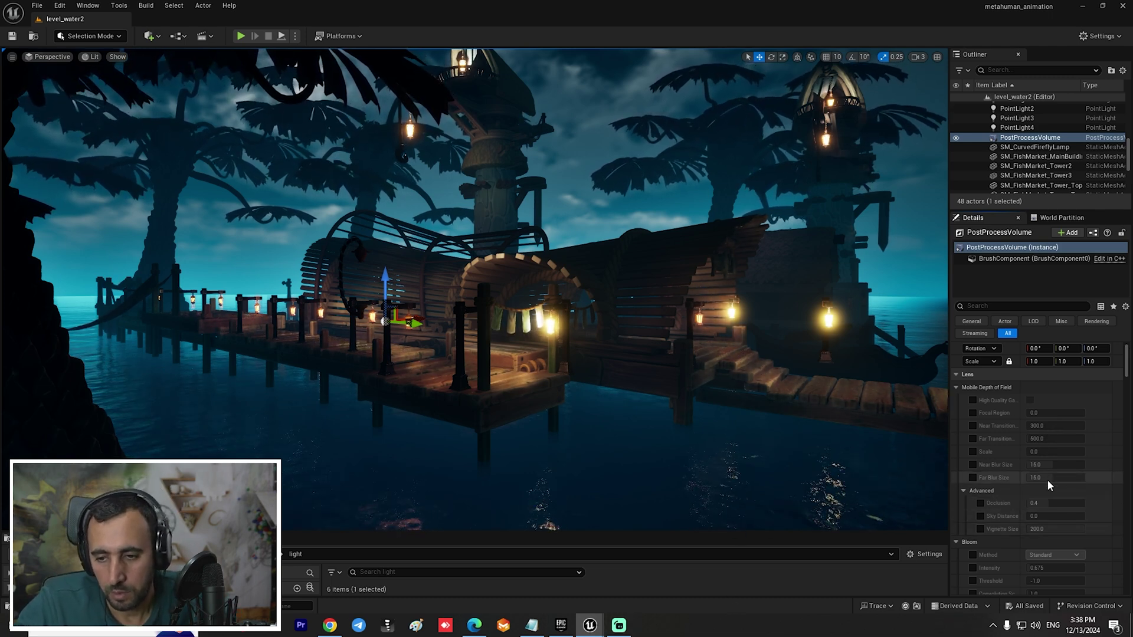
scroll(992, 460, down, 5)
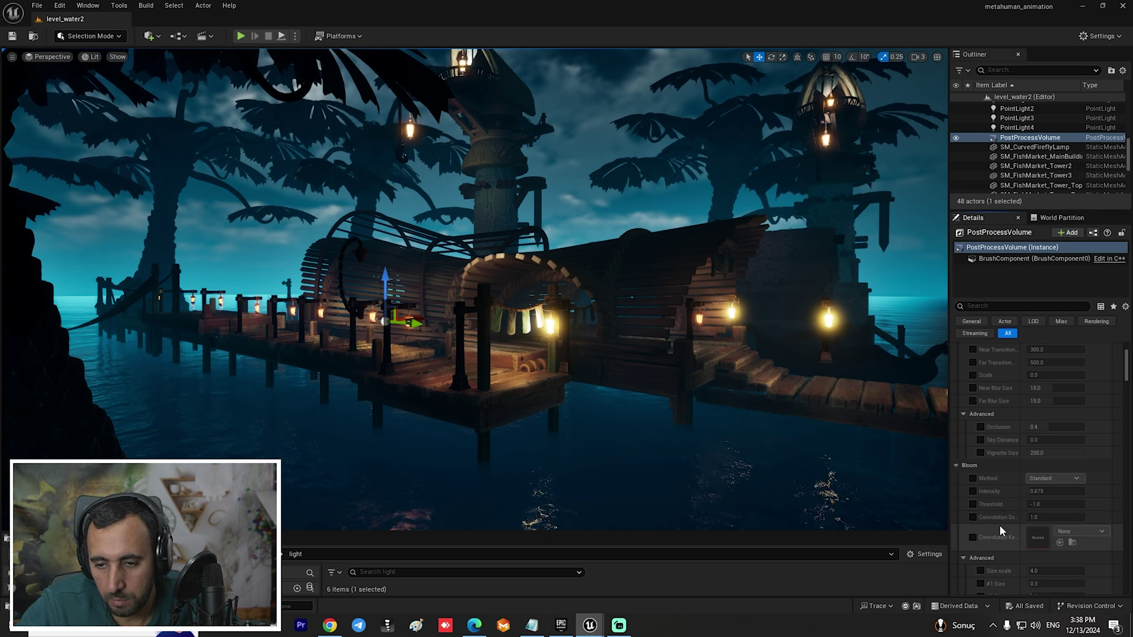
scroll(1002, 523, up, 2)
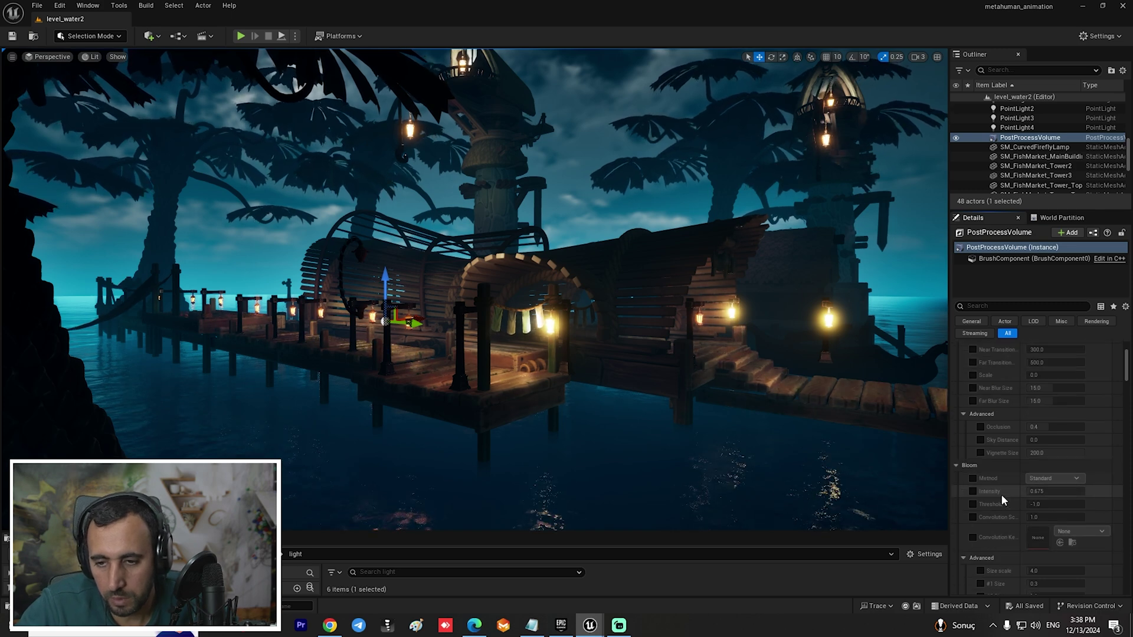
click(972, 490)
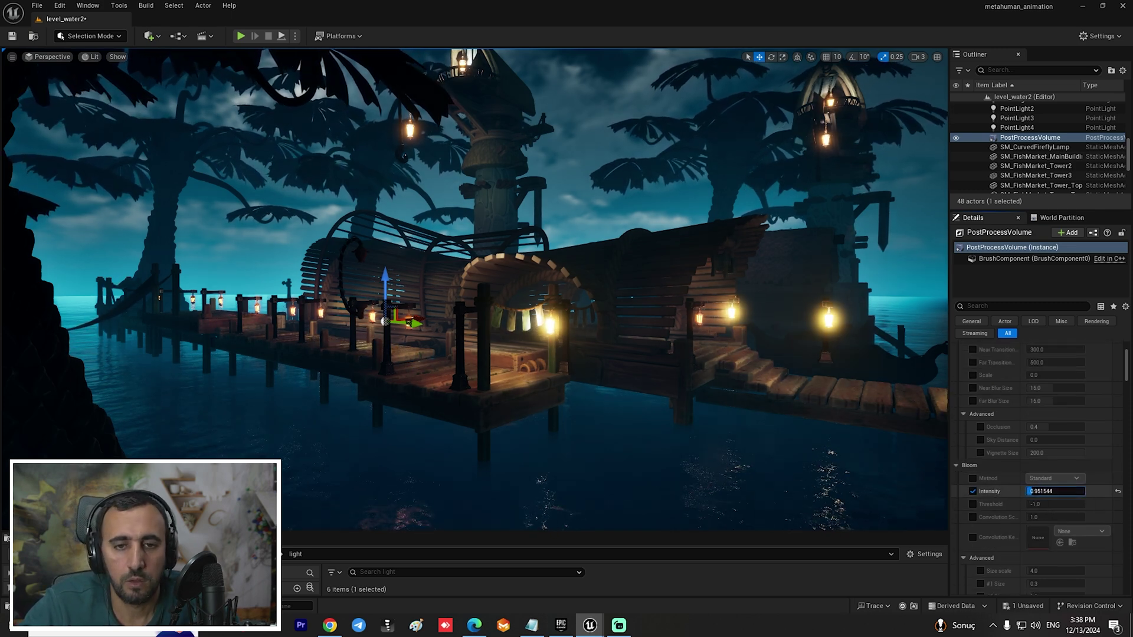
drag(1055, 491, 1070, 490)
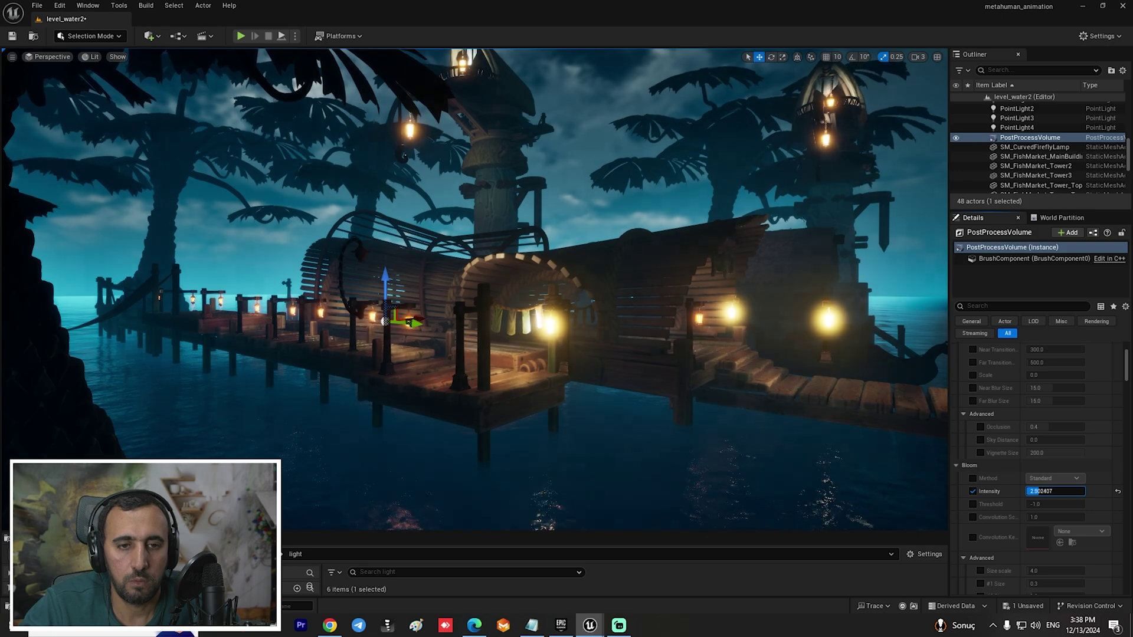
right_drag(913, 405, 882, 510)
right_drag(605, 395, 604, 395)
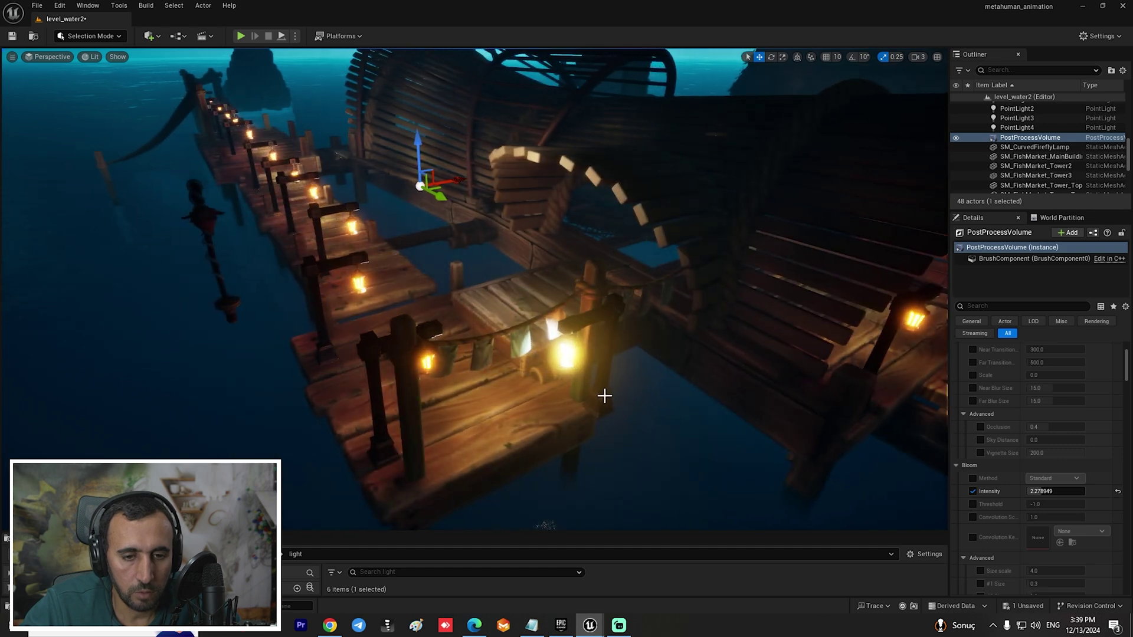
Nudge the glowing lamppost at the dock's corner, and duplicate the last lamppost of the walkway row farther along the dock's edge.
click(600, 407)
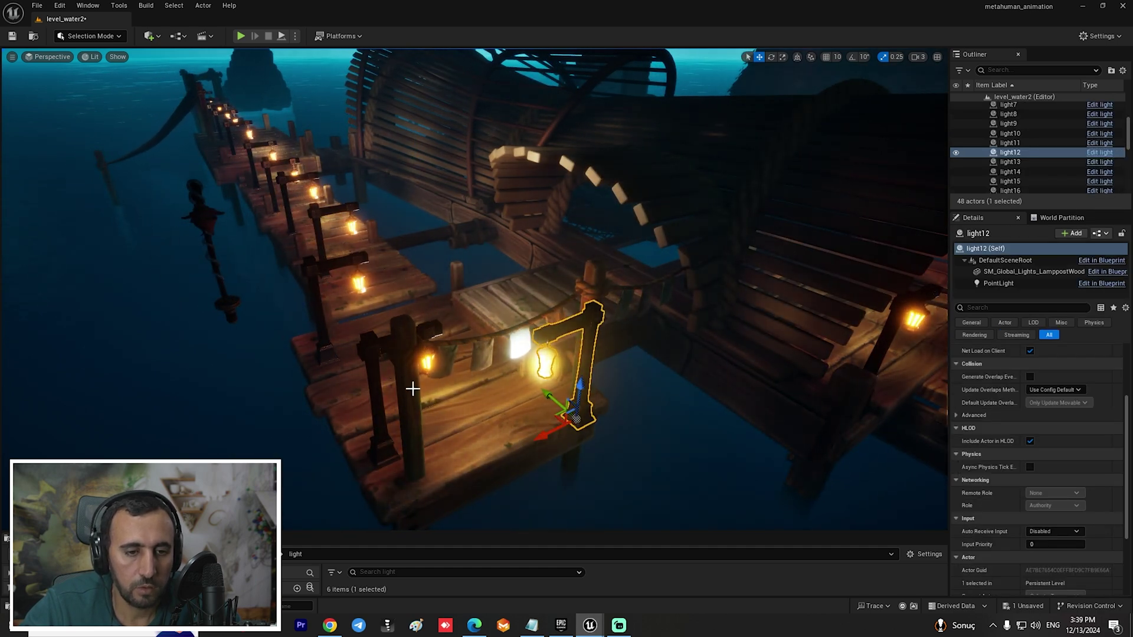
right_drag(496, 418, 496, 418)
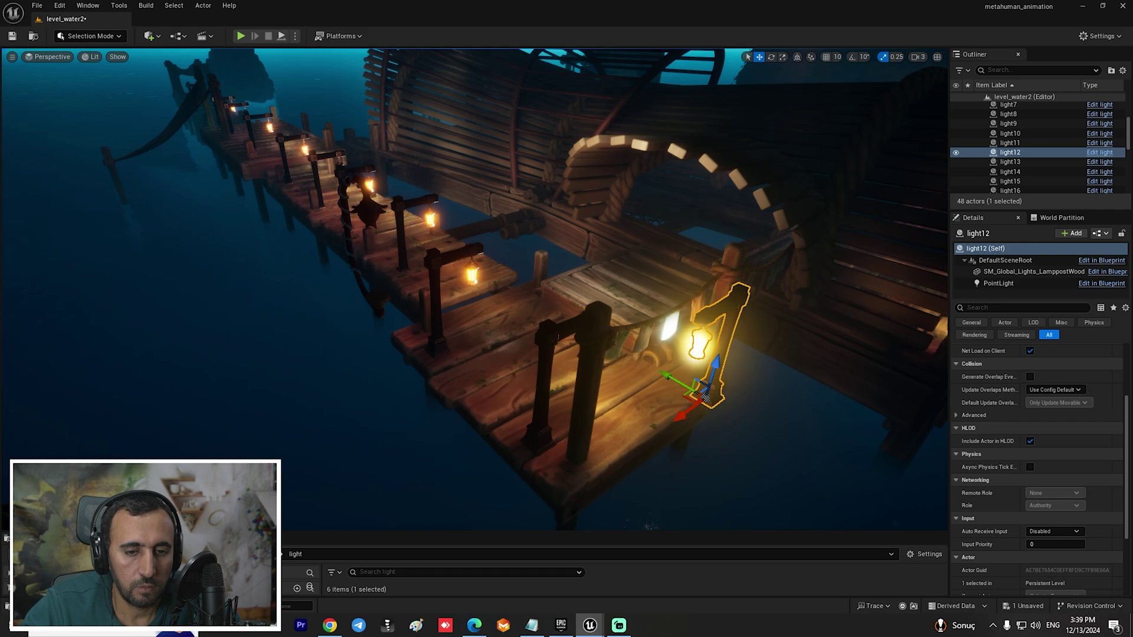
click(547, 456)
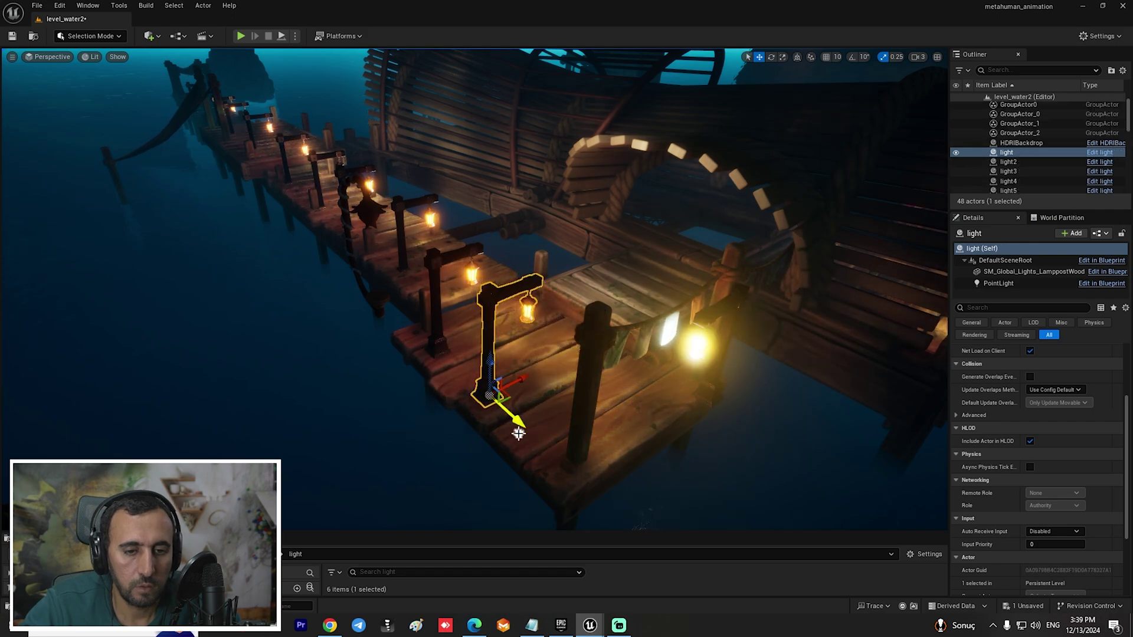
alt+drag(517, 420, 550, 443)
right_drag(566, 459, 667, 533)
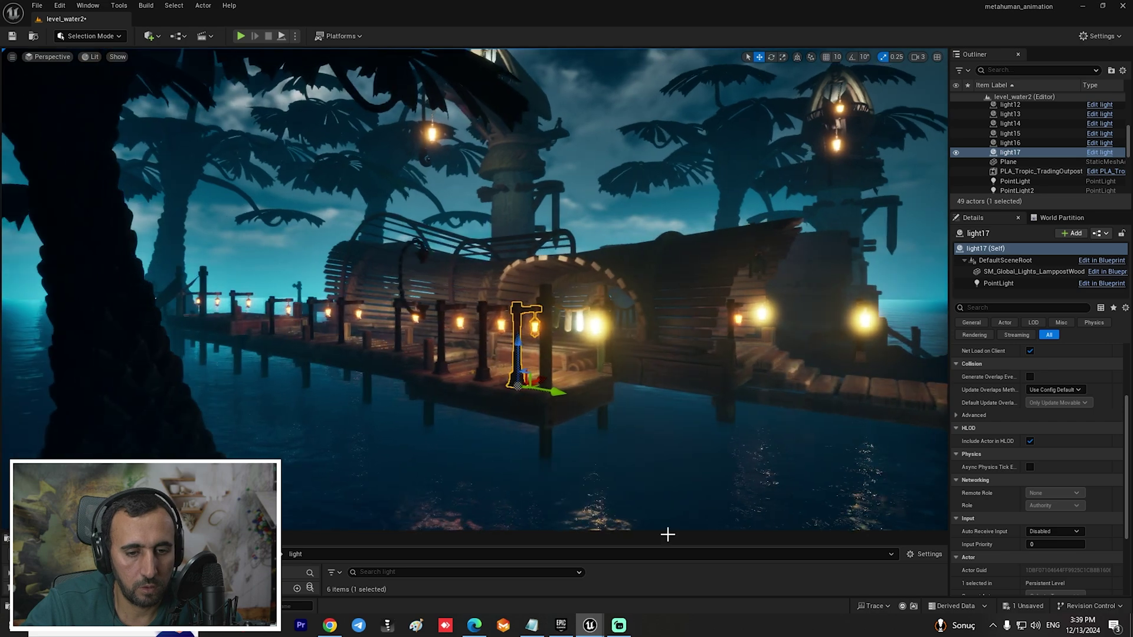
Raise the water plane slightly to a Z location of about -197.9 and enlarge the Outliner list.
click(642, 386)
drag(640, 349, 642, 338)
right_drag(641, 338, 636, 313)
drag(1017, 211, 1017, 321)
right_drag(737, 319, 774, 335)
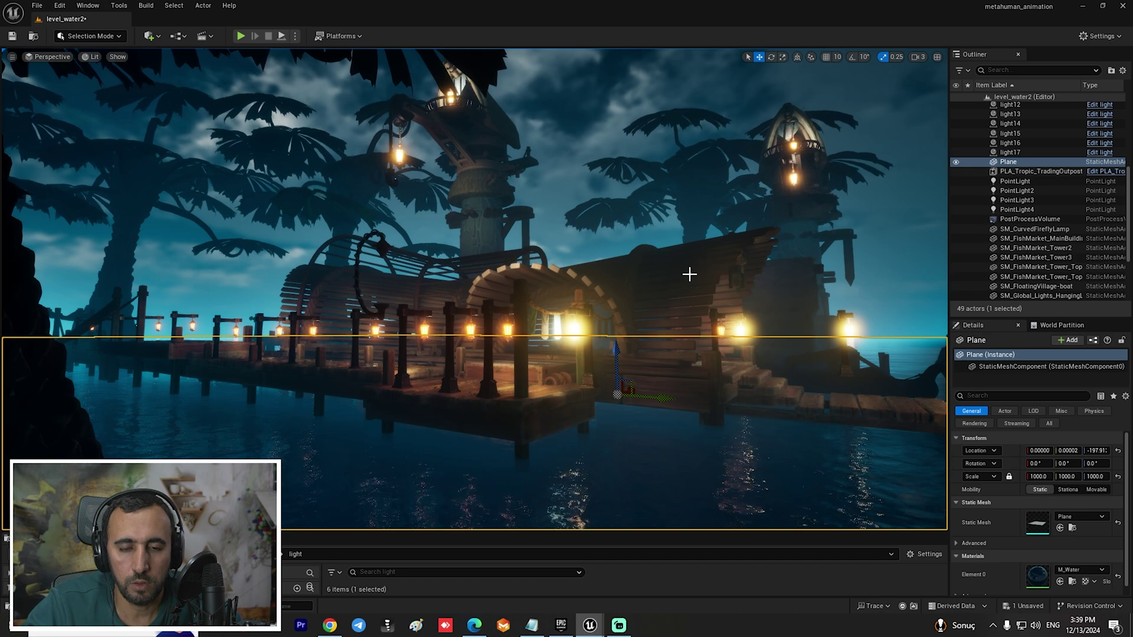
Duplicate the roof spotlight, place the copy above the neighbouring hut roof at about X -1400, Y 611, Z 742, and save the level.
right_drag(619, 251, 619, 254)
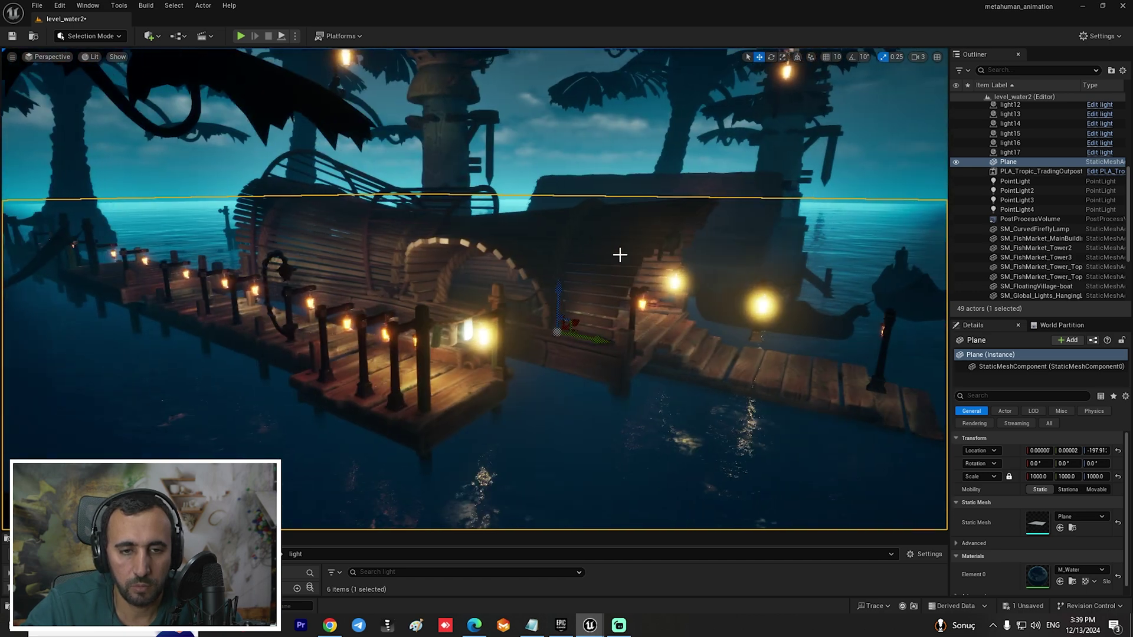
click(361, 229)
alt+drag(391, 242, 431, 243)
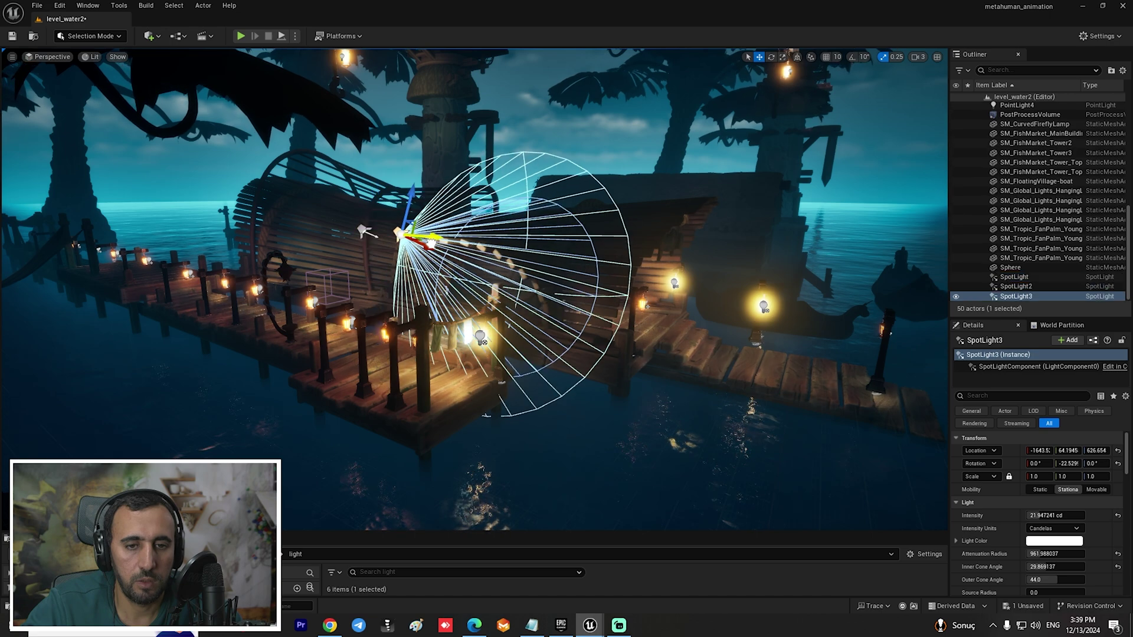
alt+drag(555, 246, 567, 190)
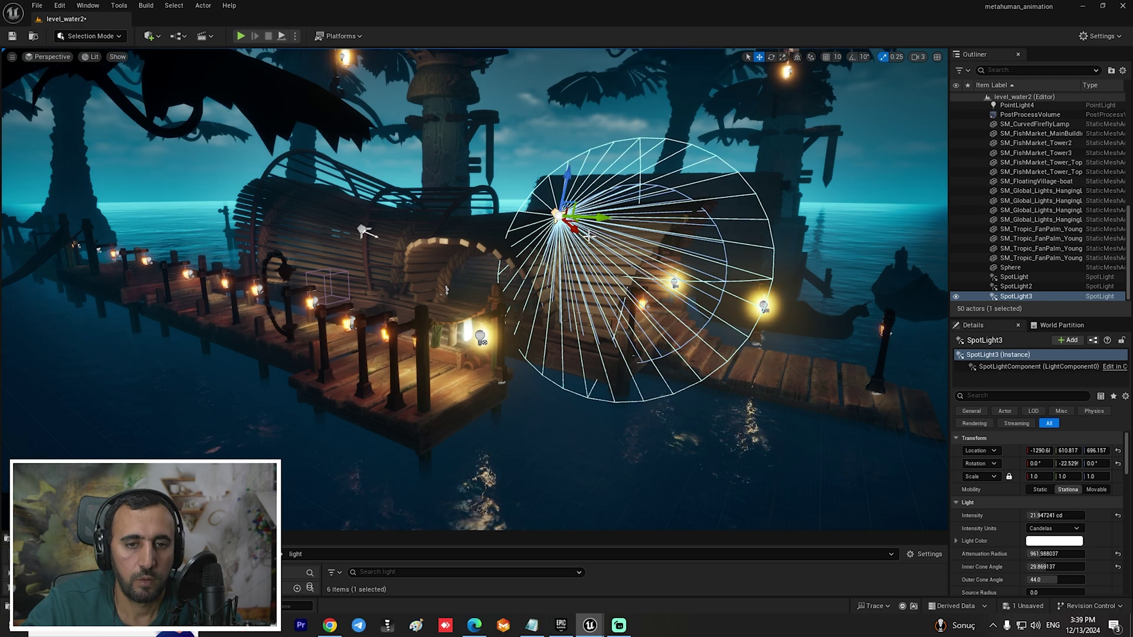
mouse_move(574, 233)
mouse_down()
mouse_move(548, 212)
mouse_move(557, 221)
mouse_up()
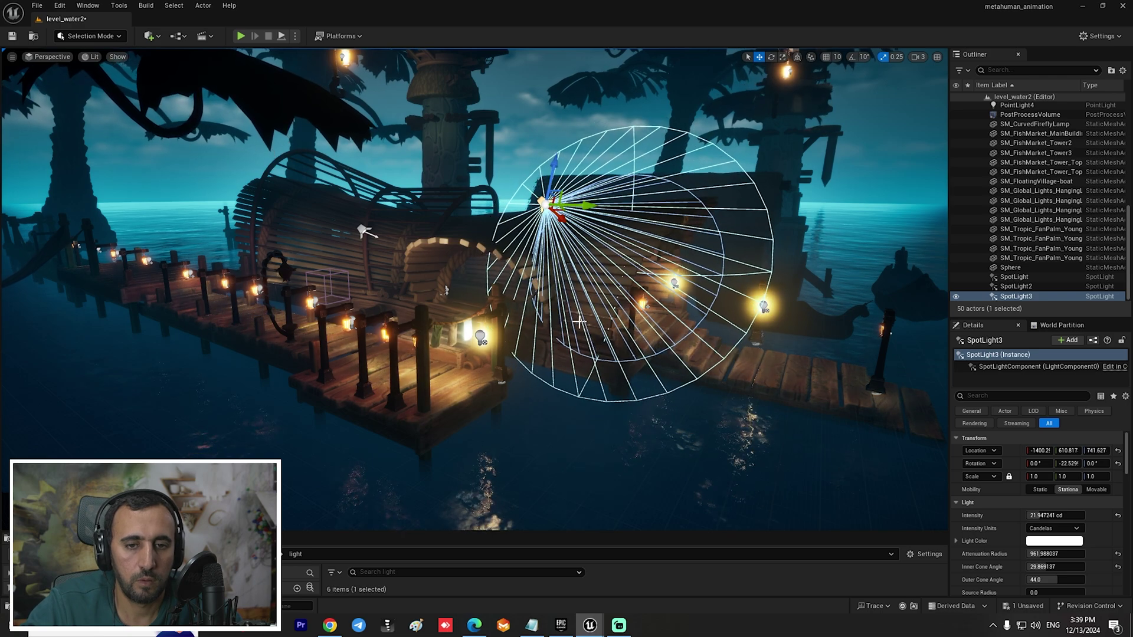
click(648, 435)
right_drag(629, 430, 610, 348)
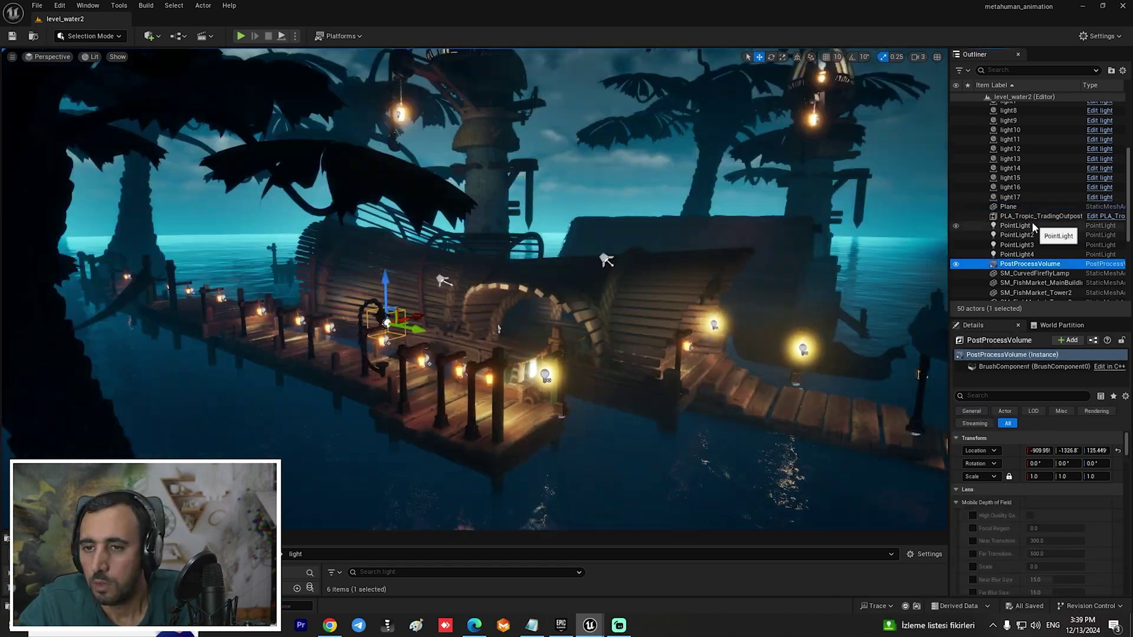
Try periwinkle and pale blue for the Exponential Height Fog's inscattering color, and settle on a saturated cyan blue, hex sRGB 00C2FFFF.
scroll(1032, 221, up, 5)
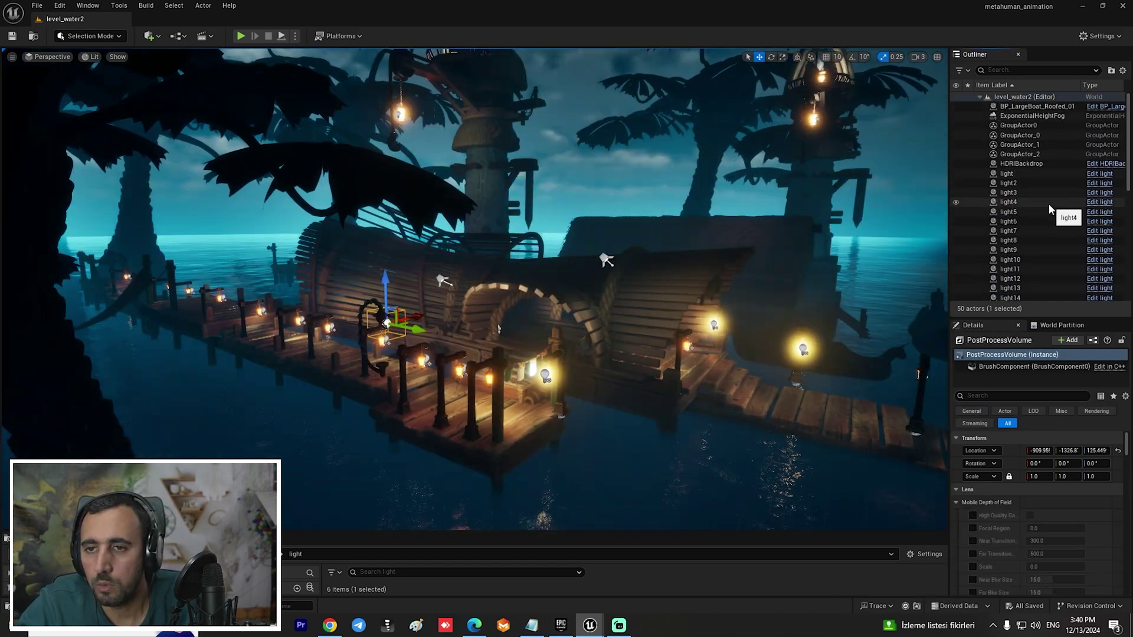
click(1016, 116)
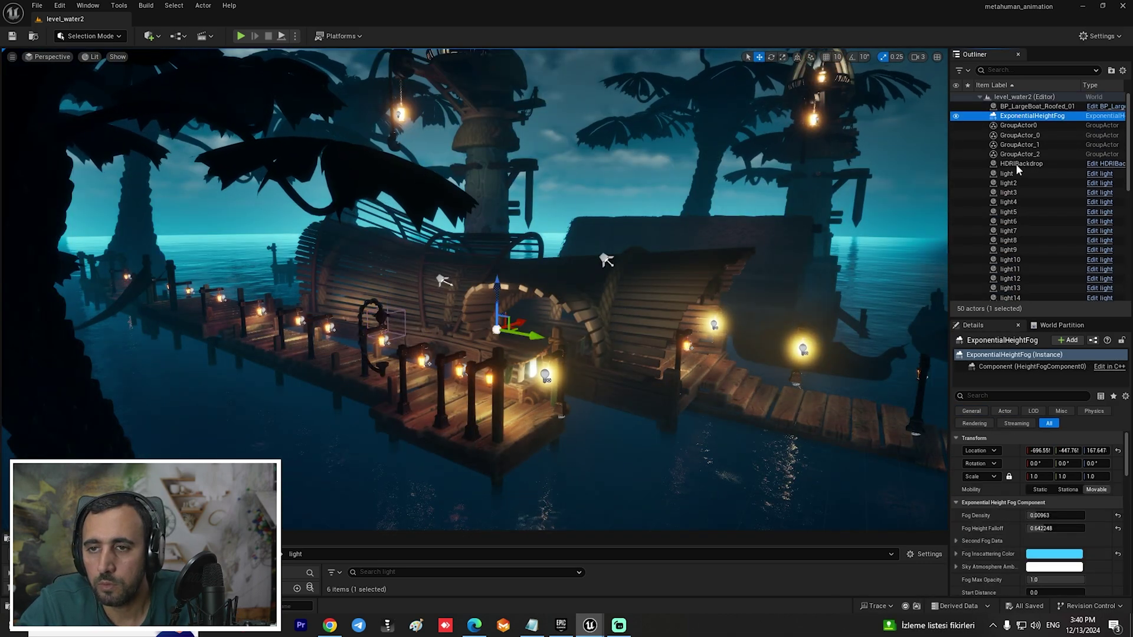
click(1054, 554)
mouse_move(812, 360)
mouse_down()
mouse_move(838, 370)
mouse_move(809, 356)
mouse_move(777, 361)
mouse_move(813, 337)
mouse_move(806, 359)
mouse_move(828, 366)
mouse_move(819, 351)
mouse_up()
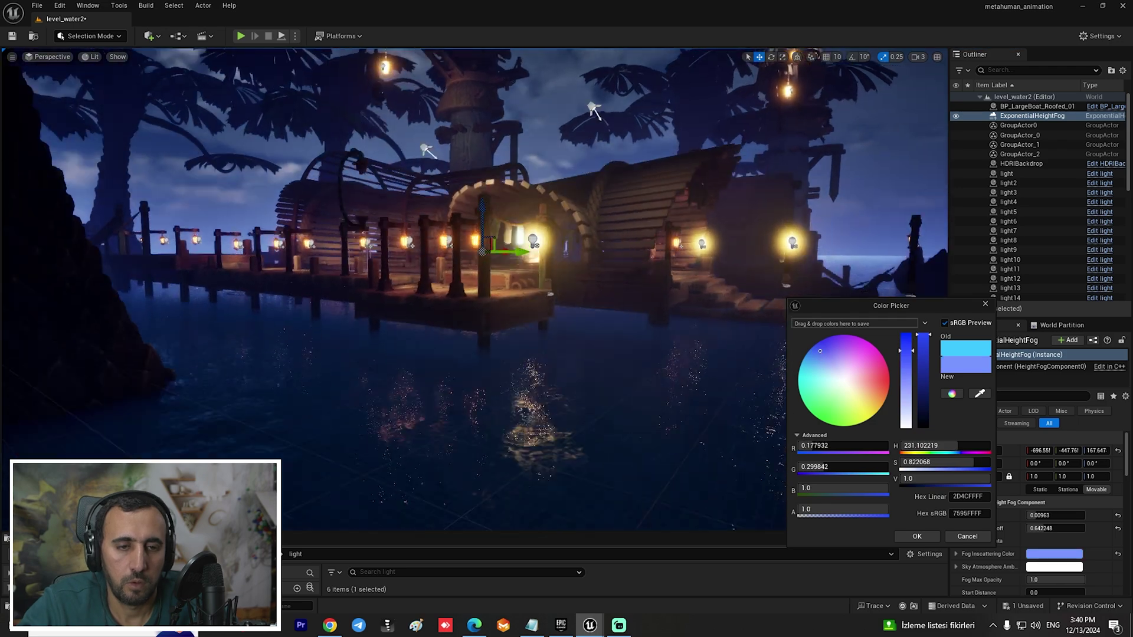
right_drag(475, 289, 463, 239)
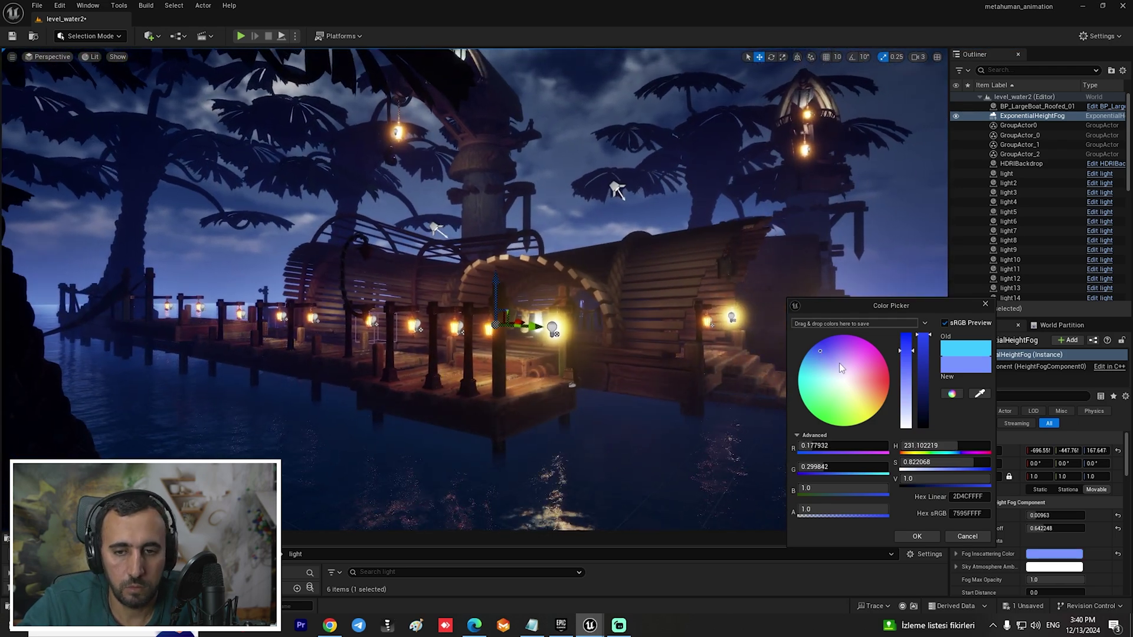
drag(823, 352, 816, 364)
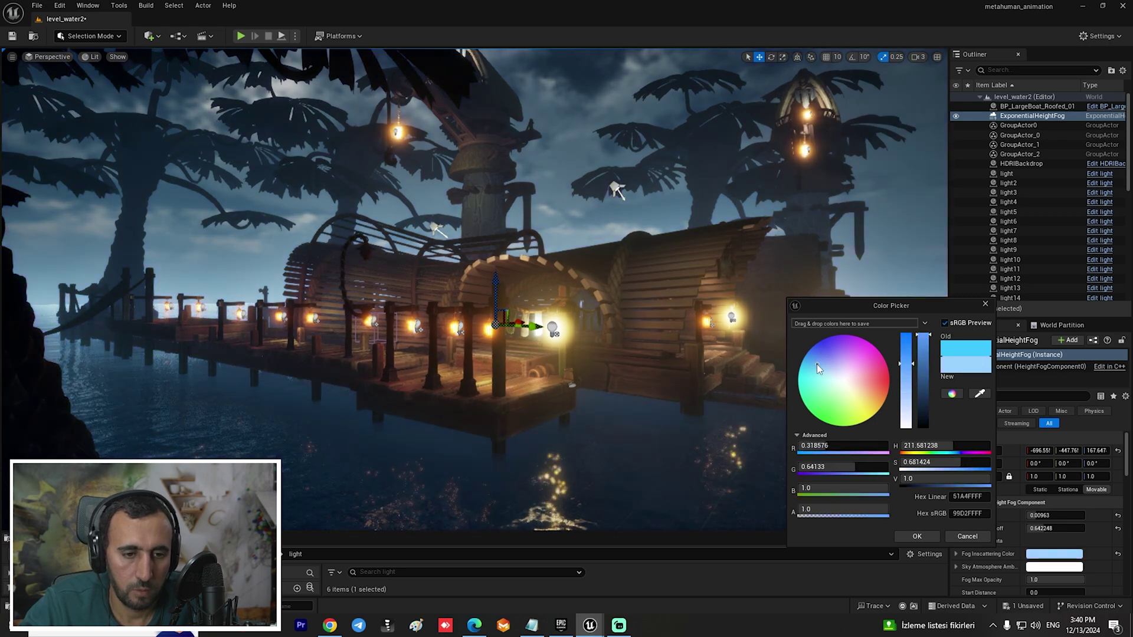
mouse_move(901, 356)
mouse_down()
mouse_move(900, 345)
mouse_move(900, 358)
mouse_up()
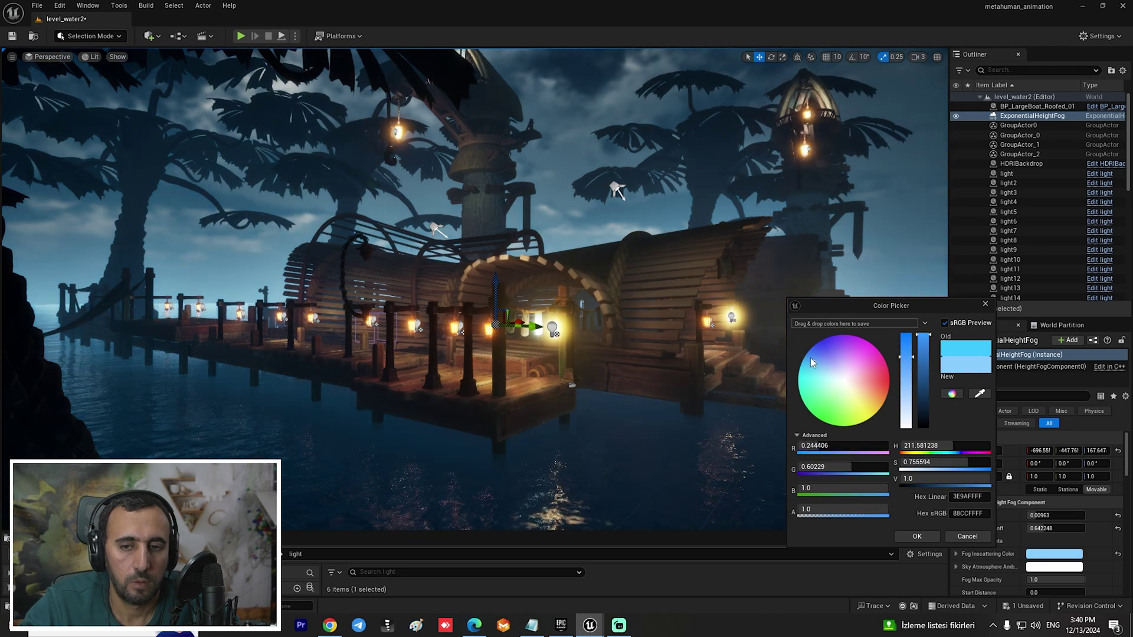
mouse_move(805, 358)
mouse_down()
mouse_move(844, 341)
mouse_move(799, 379)
mouse_move(800, 361)
mouse_up()
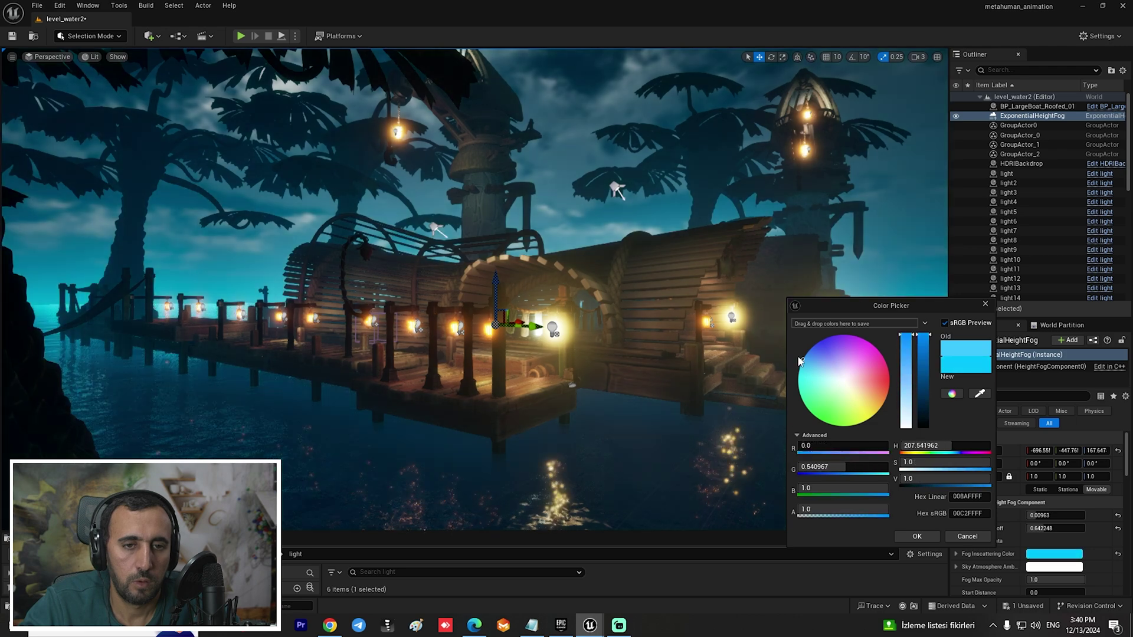
click(917, 537)
Try a Fog Height Falloff of 0.001, and settle on a falloff of about 0.37 with a Fog Density of about 0.012.
mouse_move(1038, 515)
mouse_down()
mouse_move(1048, 515)
mouse_move(1036, 515)
mouse_up()
click(1056, 528)
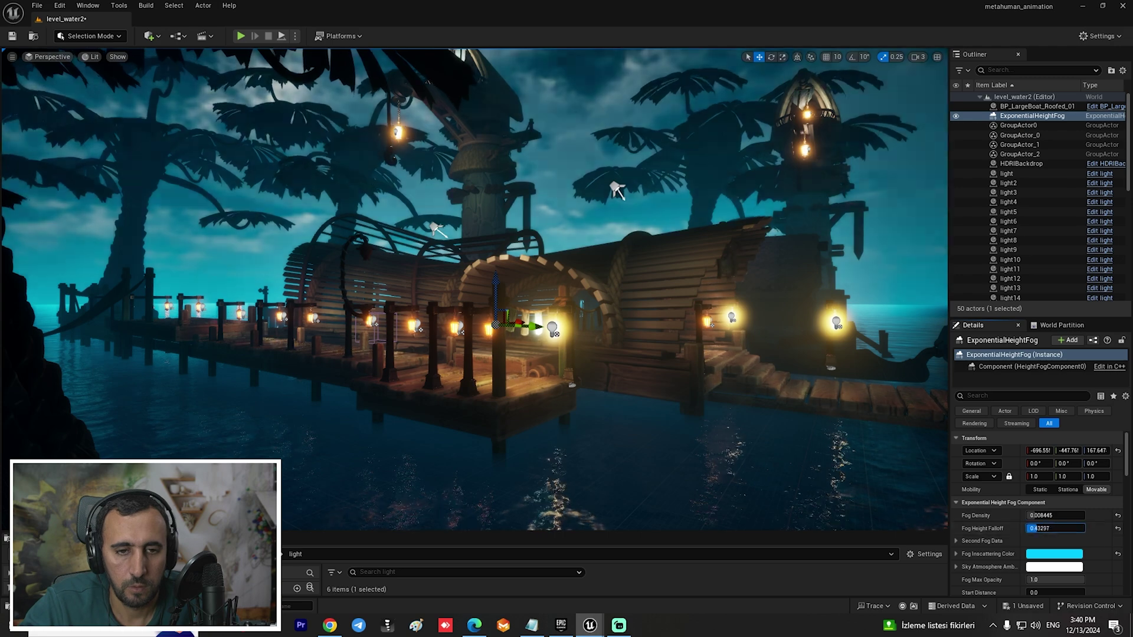
text(0.001)
key(Return)
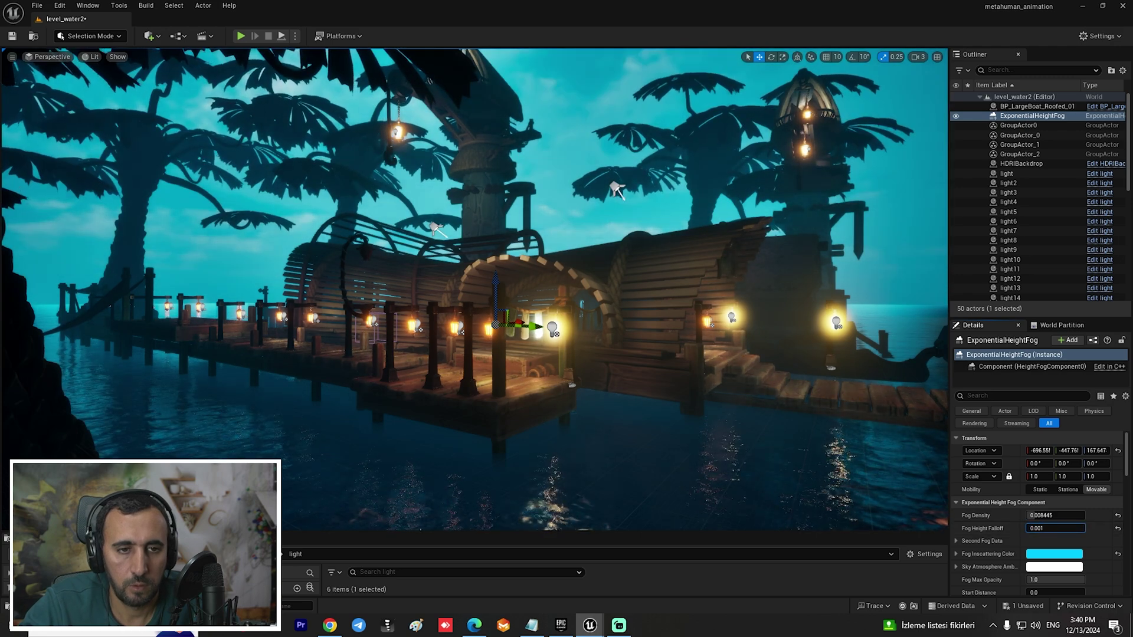
drag(1033, 528, 1066, 516)
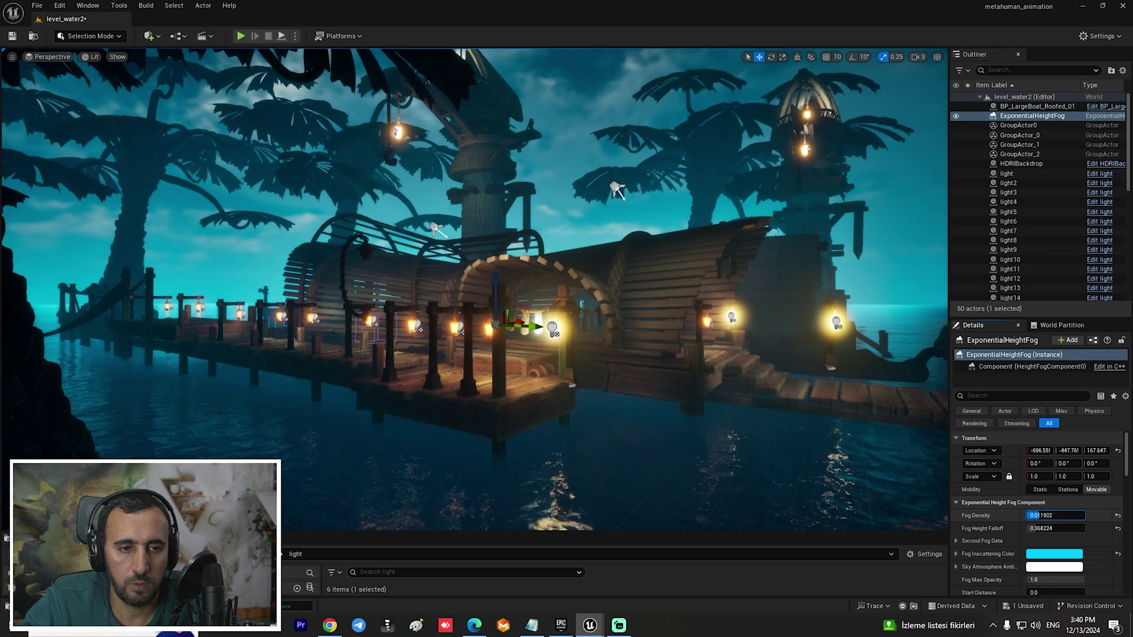
Try an HDRIBackdrop intensity of 0.01, and set it to 0.1.
click(1022, 163)
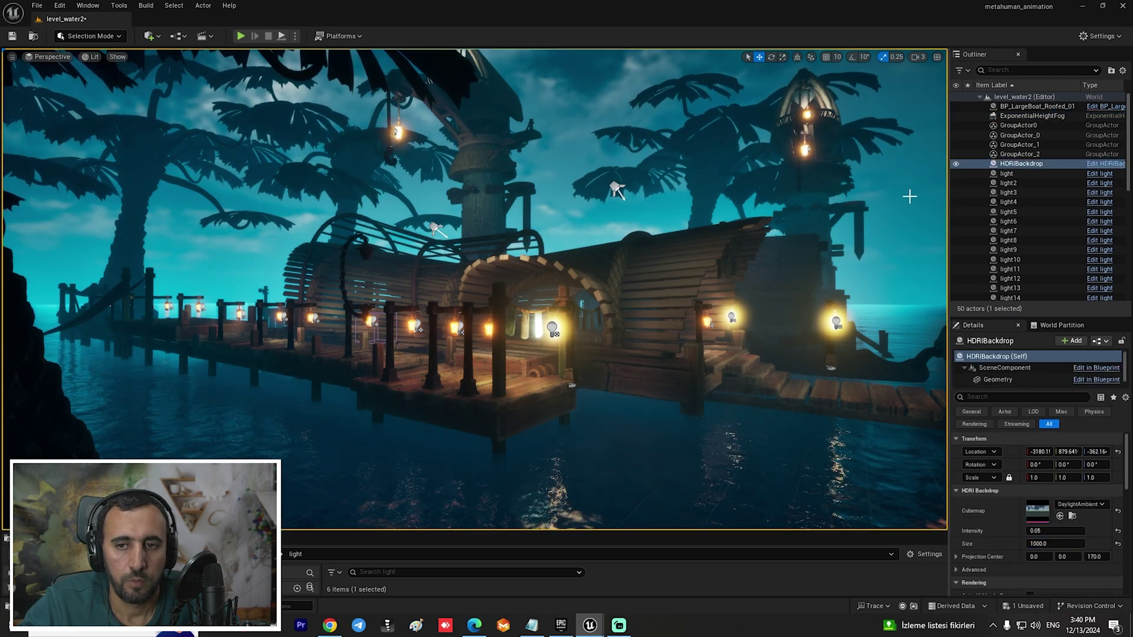
click(1057, 531)
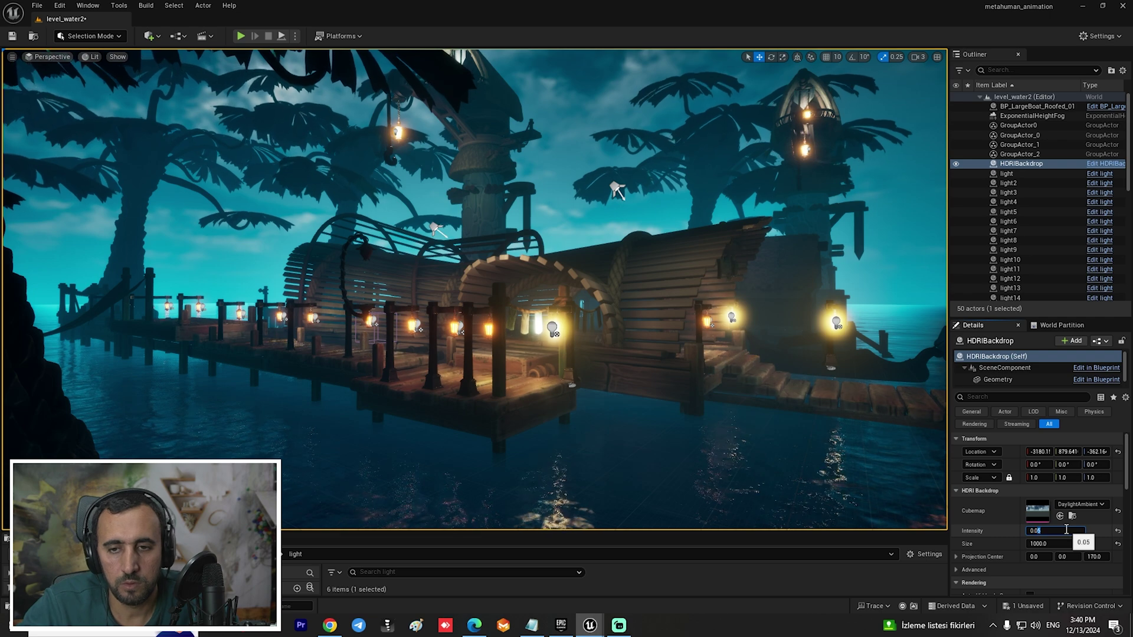
text(0.01)
key(Return)
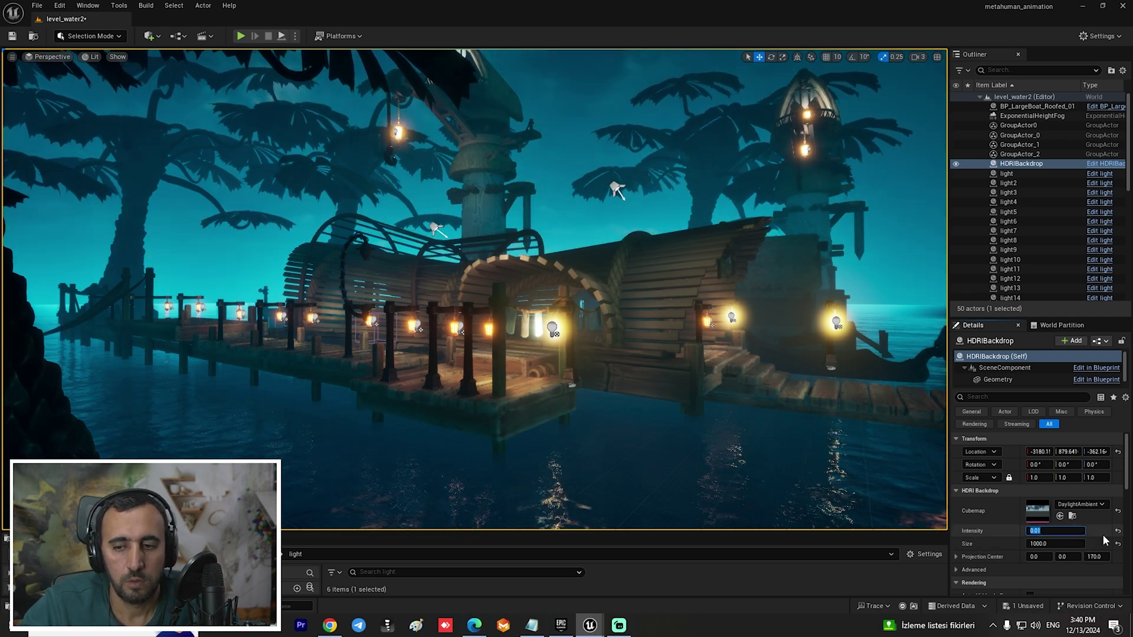
text(0.1)
key(Return)
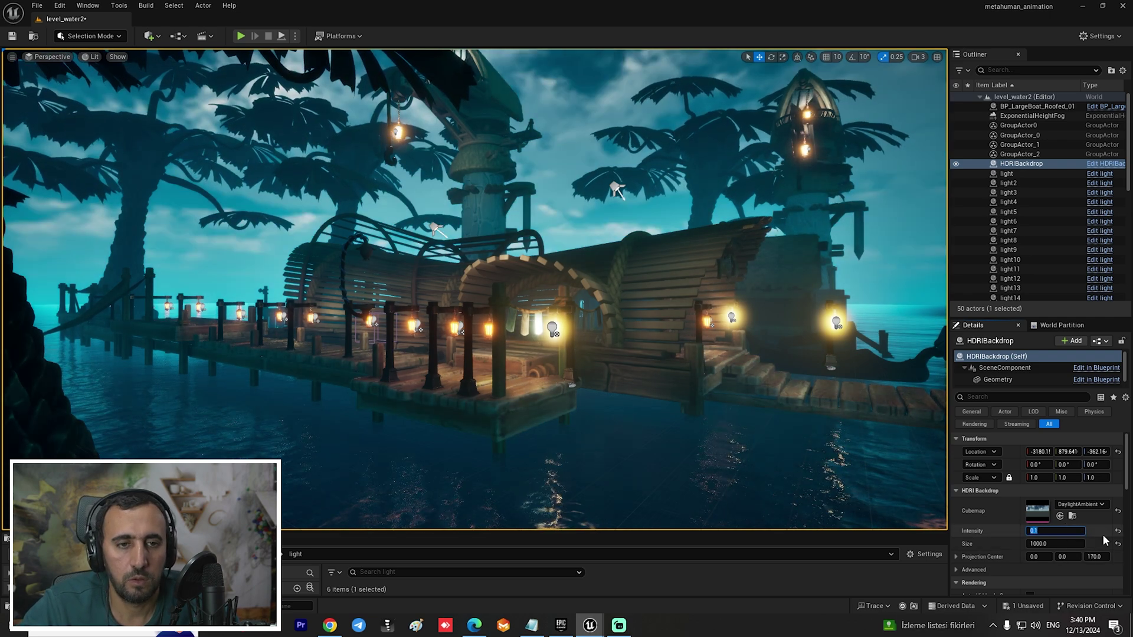
Select the Exponential Height Fog, raise its Fog Density to about 0.029, and check the dock from other viewpoints.
key(w)
right_drag(380, 263, 342, 243)
key(s)
key(s)
key(w)
key(s)
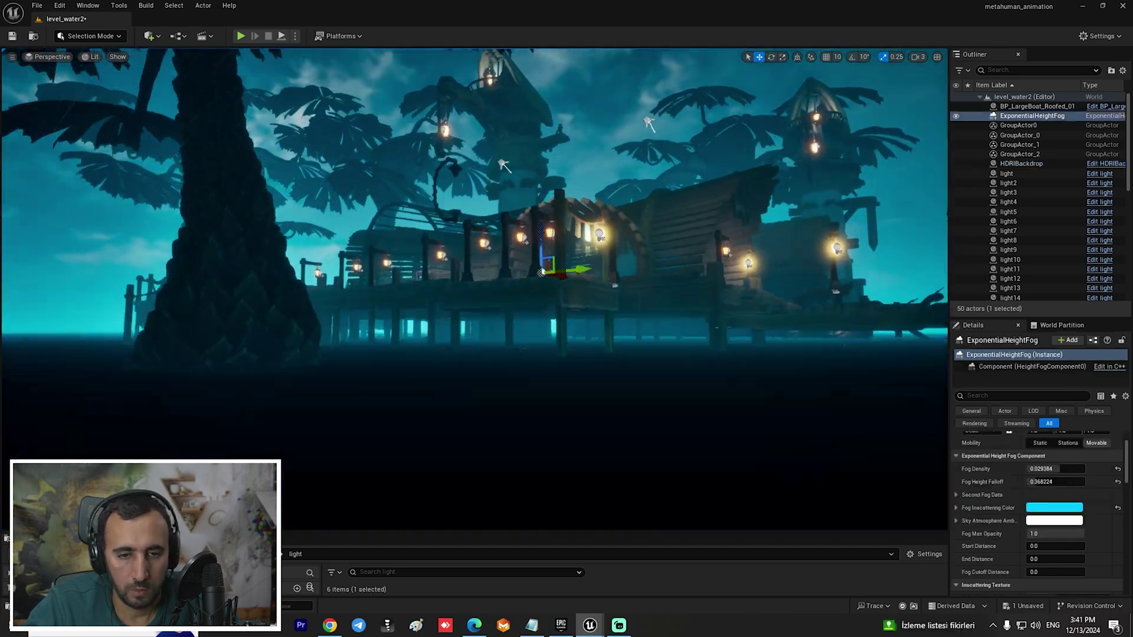
Raise the water plane to a Z location of about -161.8.
middle_drag(524, 348, 524, 301)
click(534, 434)
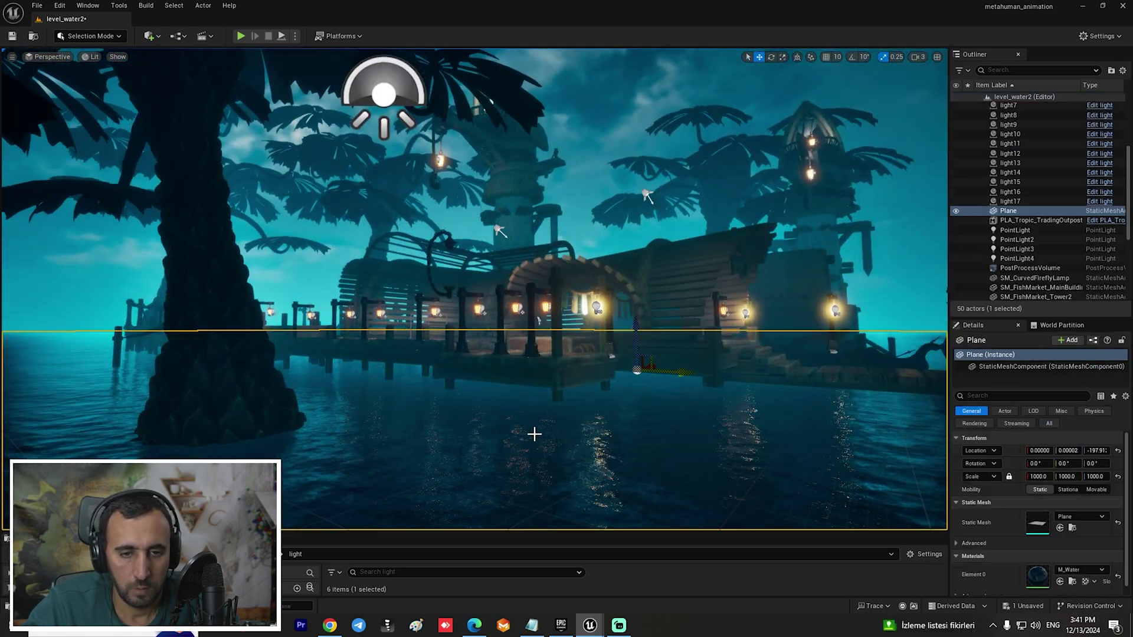
drag(634, 335, 632, 329)
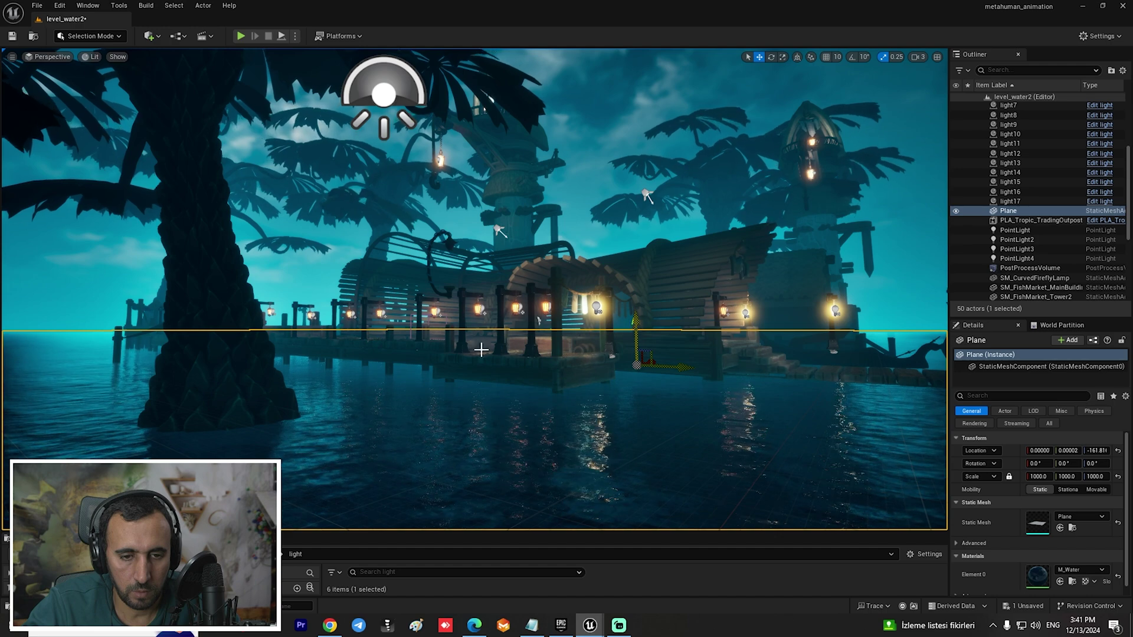
right_drag(482, 350, 524, 348)
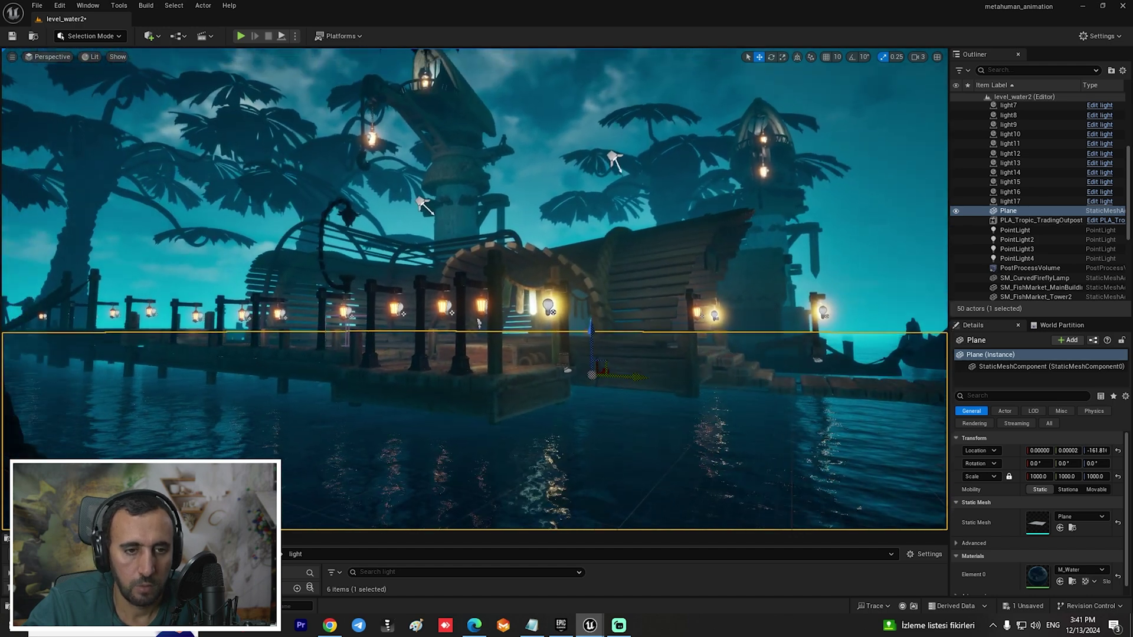